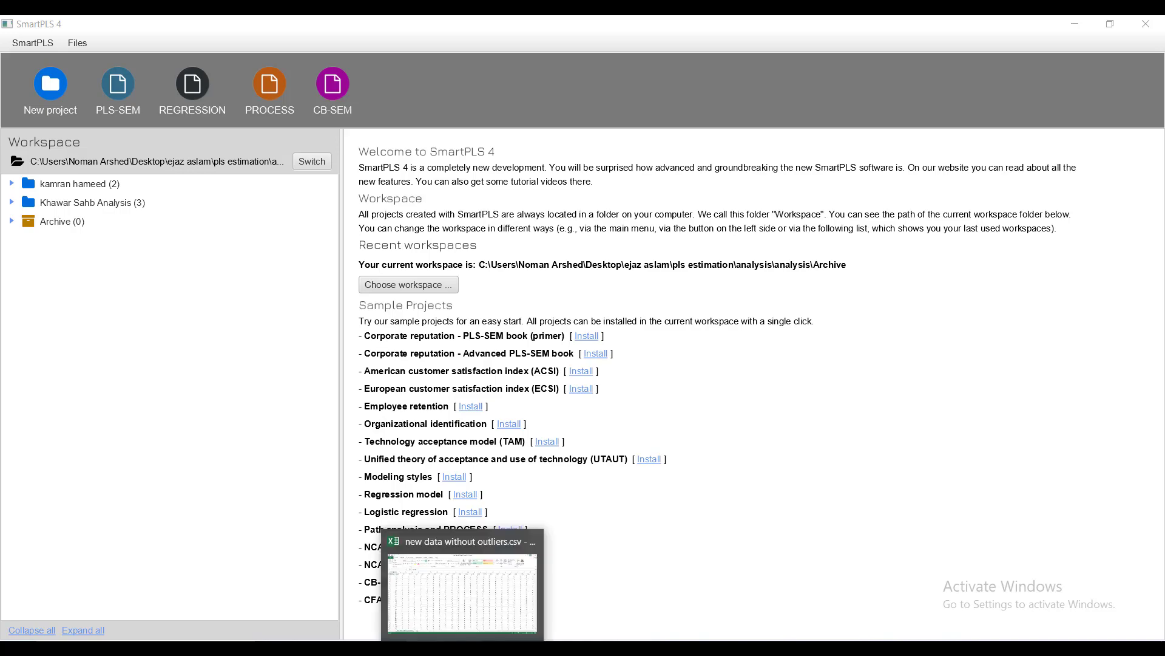
Bring up the Excel data sheet and inspect column A and the jc1 heading in B1
{"action": "left_click", "coordinate": [463, 649]}
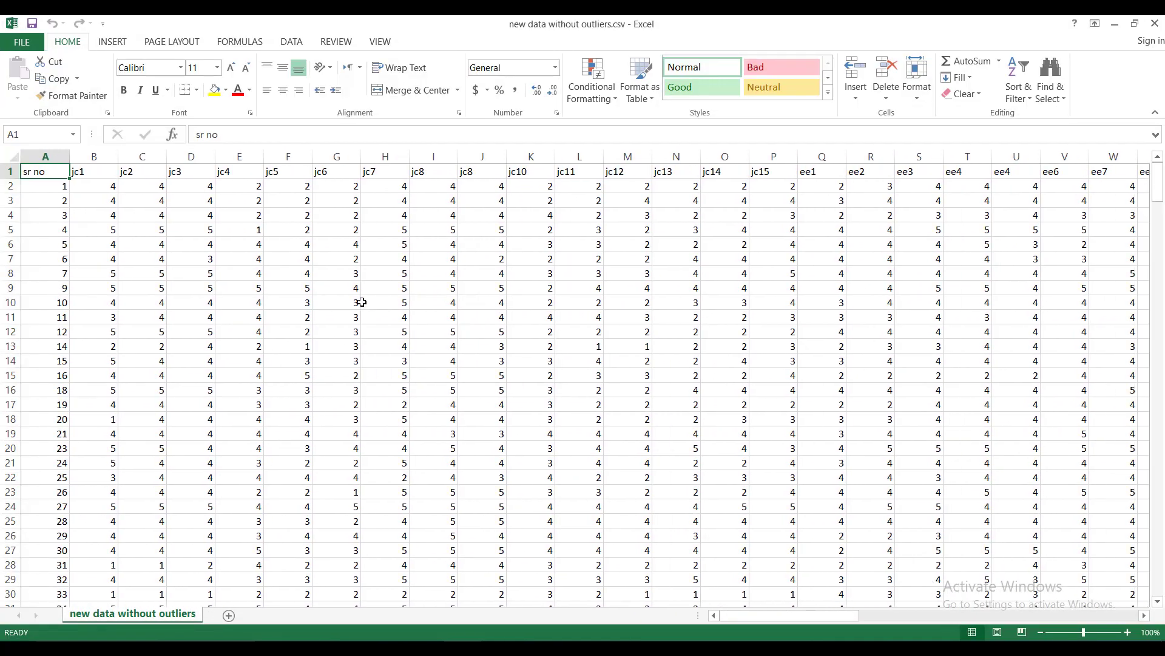
{"action": "scroll", "coordinate": [300, 314], "scroll_direction": "down", "scroll_amount": 20}
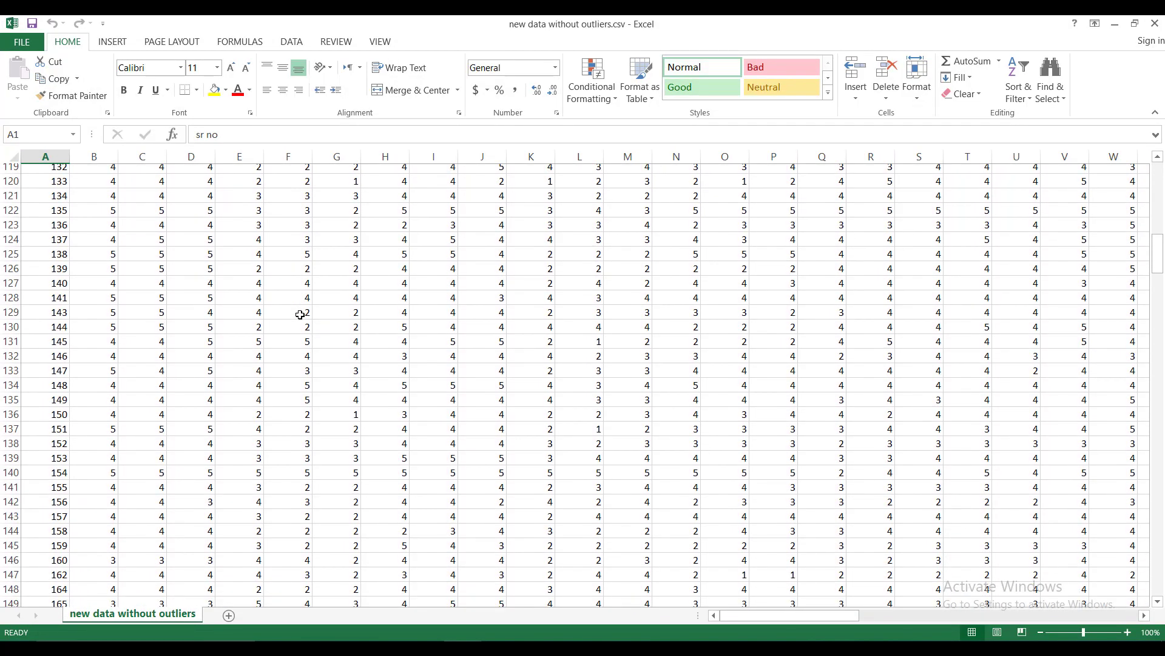
{"action": "scroll", "coordinate": [300, 314], "scroll_direction": "up", "scroll_amount": 20}
{"action": "left_click", "coordinate": [45, 156]}
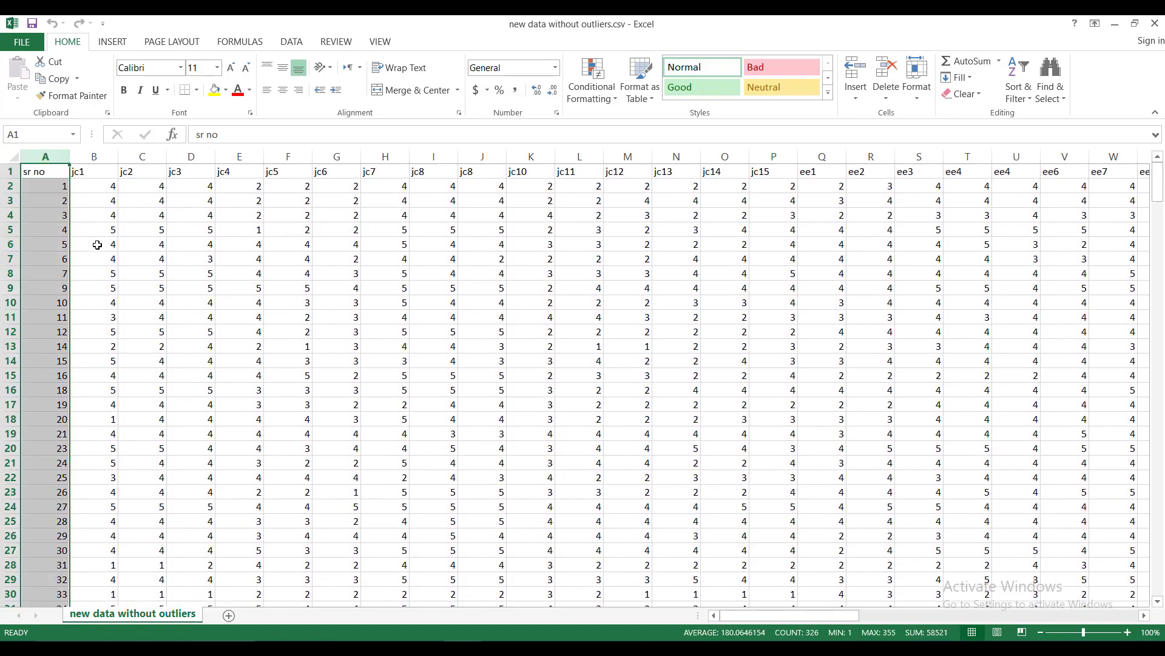
{"action": "scroll", "coordinate": [476, 225], "scroll_direction": "right", "scroll_amount": 8}
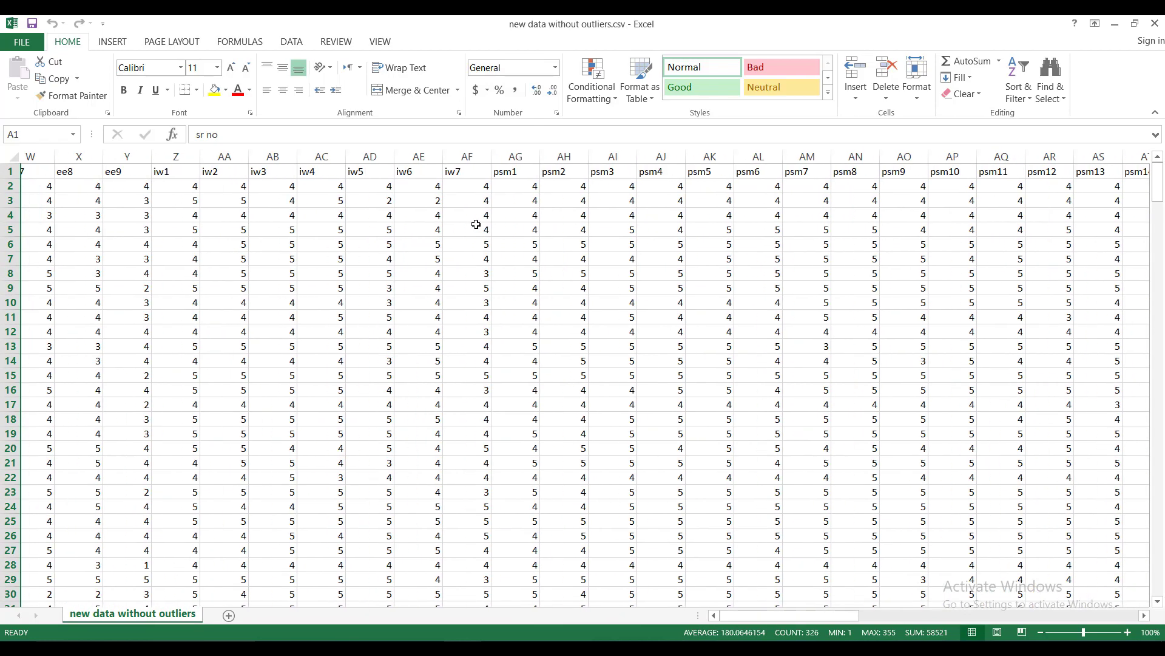
{"action": "scroll", "coordinate": [476, 224], "scroll_direction": "right", "scroll_amount": 4}
{"action": "scroll", "coordinate": [475, 225], "scroll_direction": "left", "scroll_amount": 12}
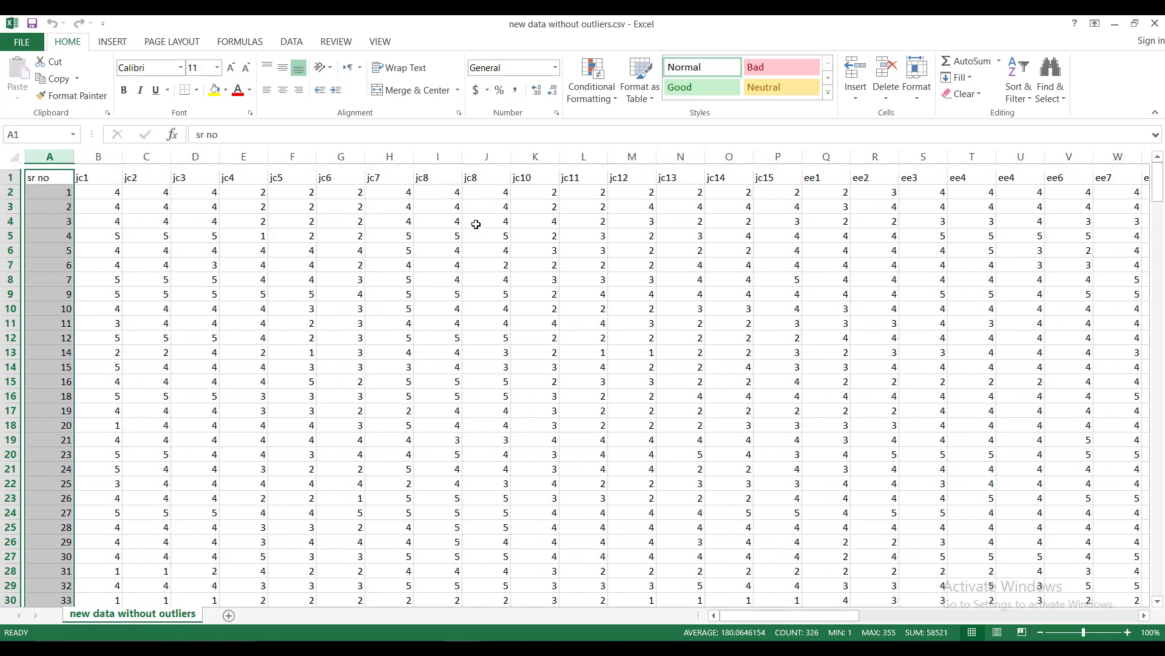
{"action": "left_click", "coordinate": [102, 174]}
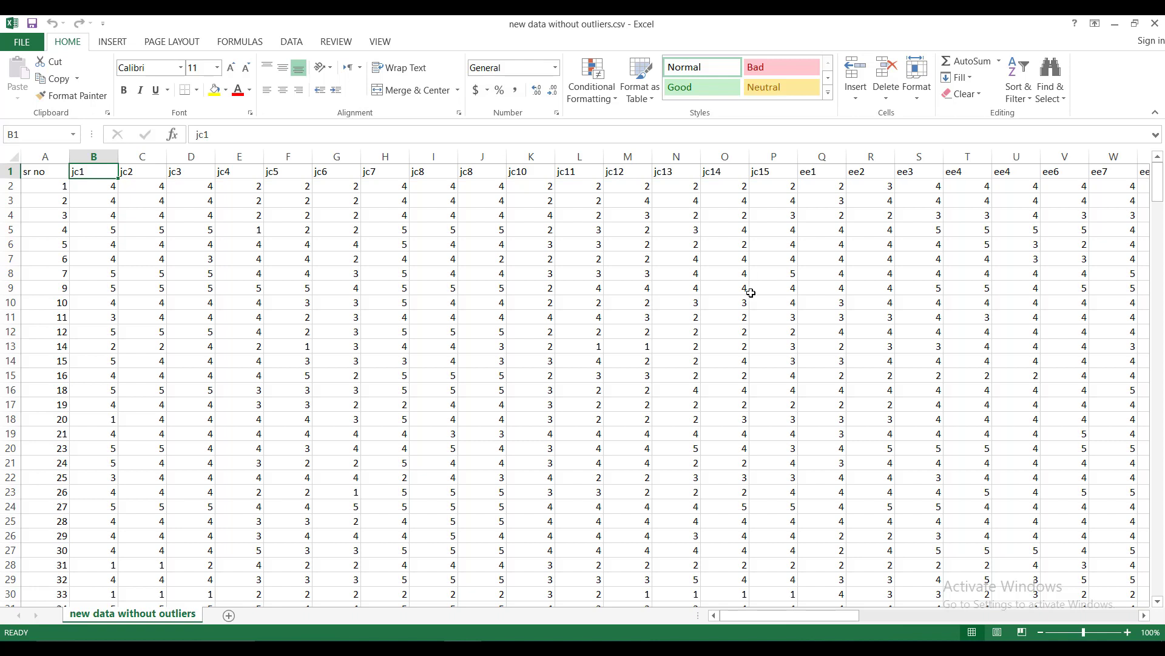
Scroll down to the last data row, A326, holding serial number 355
{"action": "scroll", "coordinate": [473, 377], "scroll_direction": "down", "scroll_amount": 2}
{"action": "scroll", "coordinate": [472, 378], "scroll_direction": "down", "scroll_amount": 20}
{"action": "scroll", "coordinate": [298, 517], "scroll_direction": "down", "scroll_amount": 20}
{"action": "scroll", "coordinate": [298, 516], "scroll_direction": "down", "scroll_amount": 20}
{"action": "scroll", "coordinate": [298, 517], "scroll_direction": "down", "scroll_amount": 5}
{"action": "scroll", "coordinate": [298, 516], "scroll_direction": "up", "scroll_amount": 2}
{"action": "left_click", "coordinate": [53, 273]}
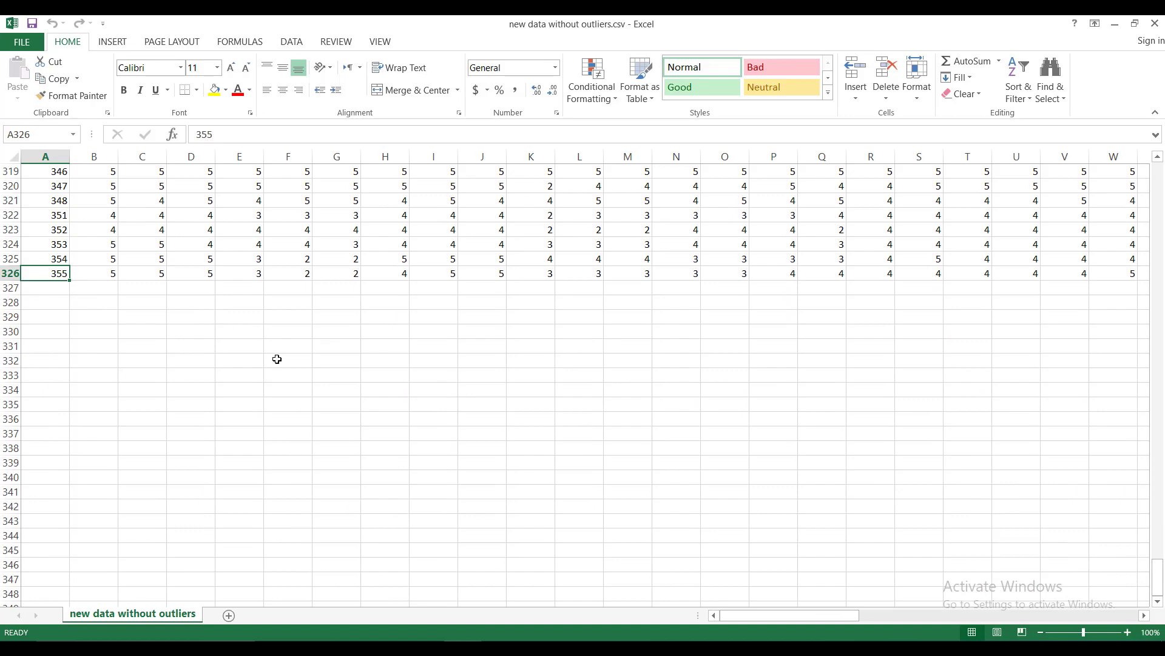
Scroll across to the last columns through psm12, then close Excel
{"action": "scroll", "coordinate": [276, 359], "scroll_direction": "up", "scroll_amount": 20}
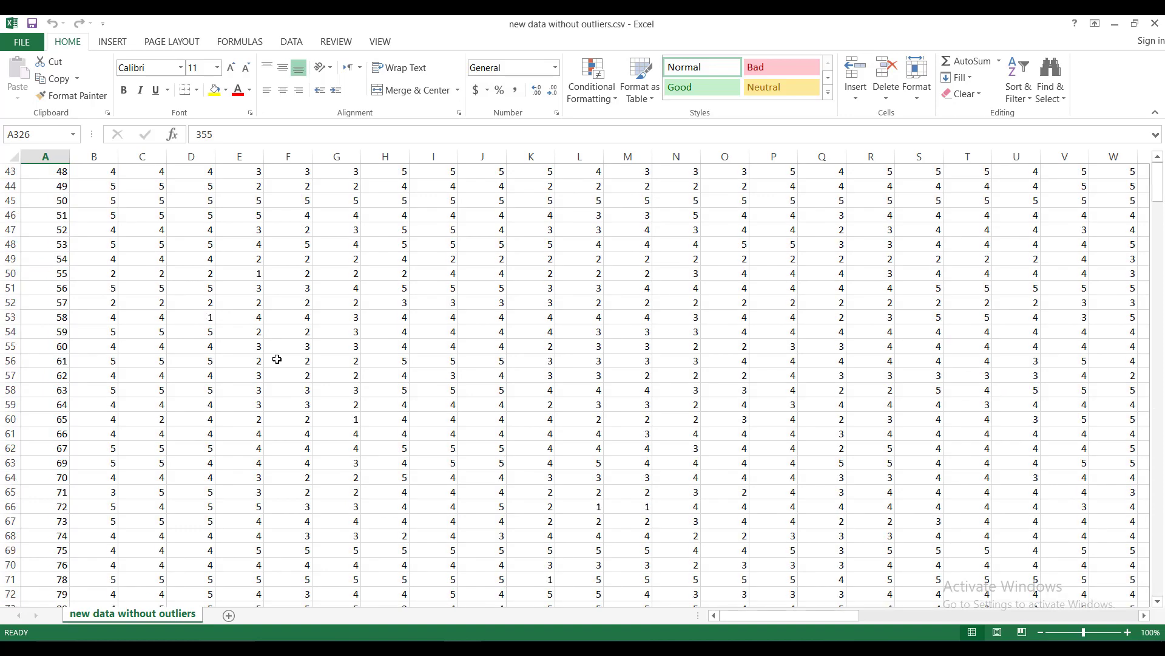
{"action": "scroll", "coordinate": [276, 359], "scroll_direction": "up", "scroll_amount": 14}
{"action": "scroll", "coordinate": [656, 326], "scroll_direction": "right", "scroll_amount": 8}
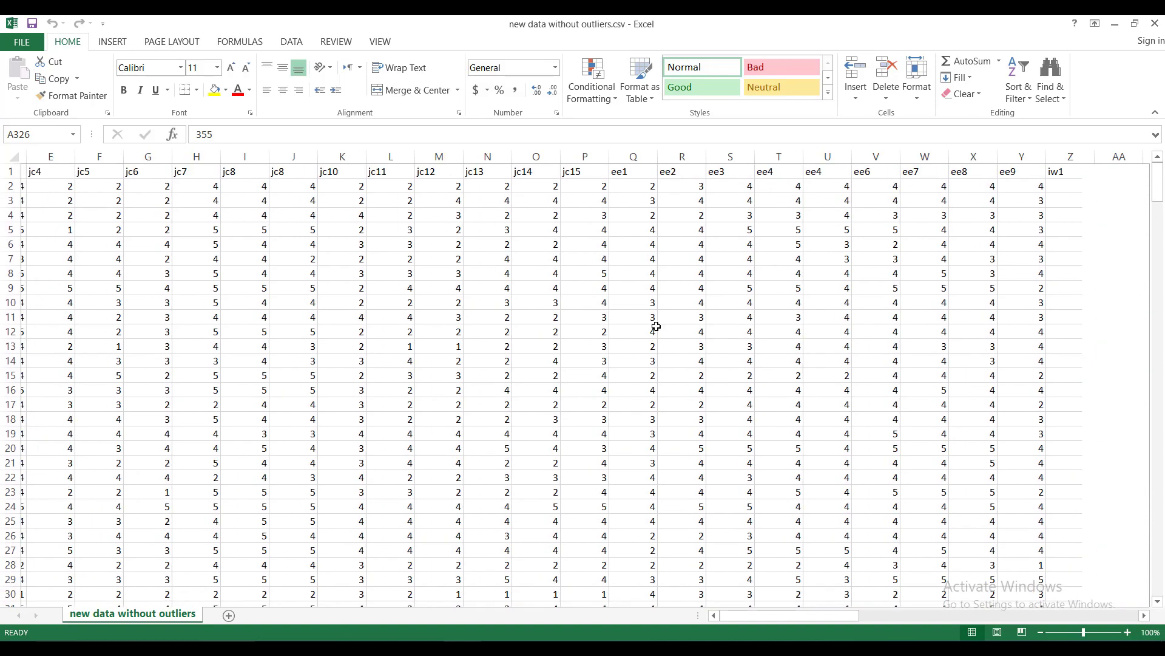
{"action": "scroll", "coordinate": [656, 326], "scroll_direction": "right", "scroll_amount": 3}
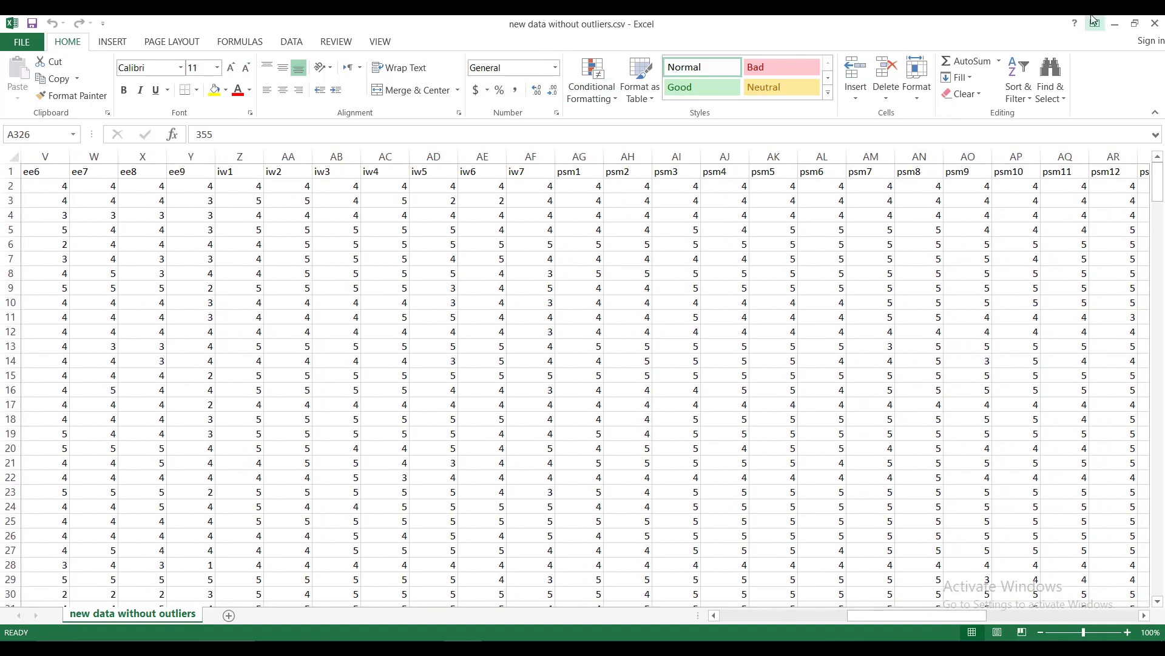
{"action": "left_click", "coordinate": [1154, 23]}
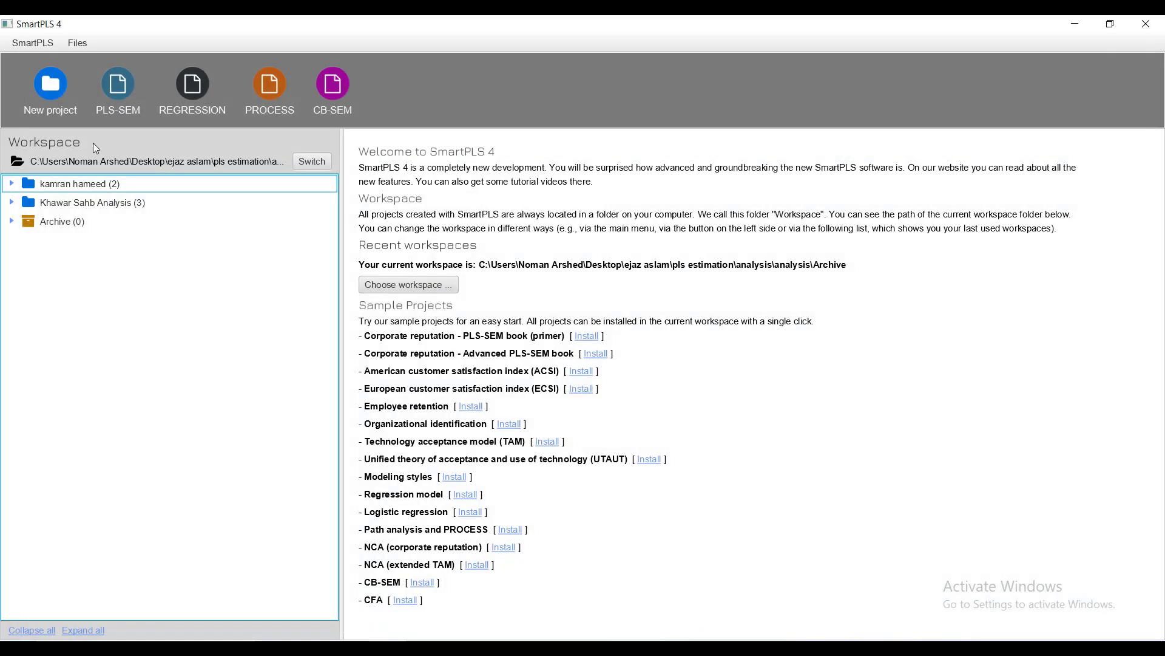
Create a new SmartPLS project named 'learning smart pls'
{"action": "left_click", "coordinate": [50, 91]}
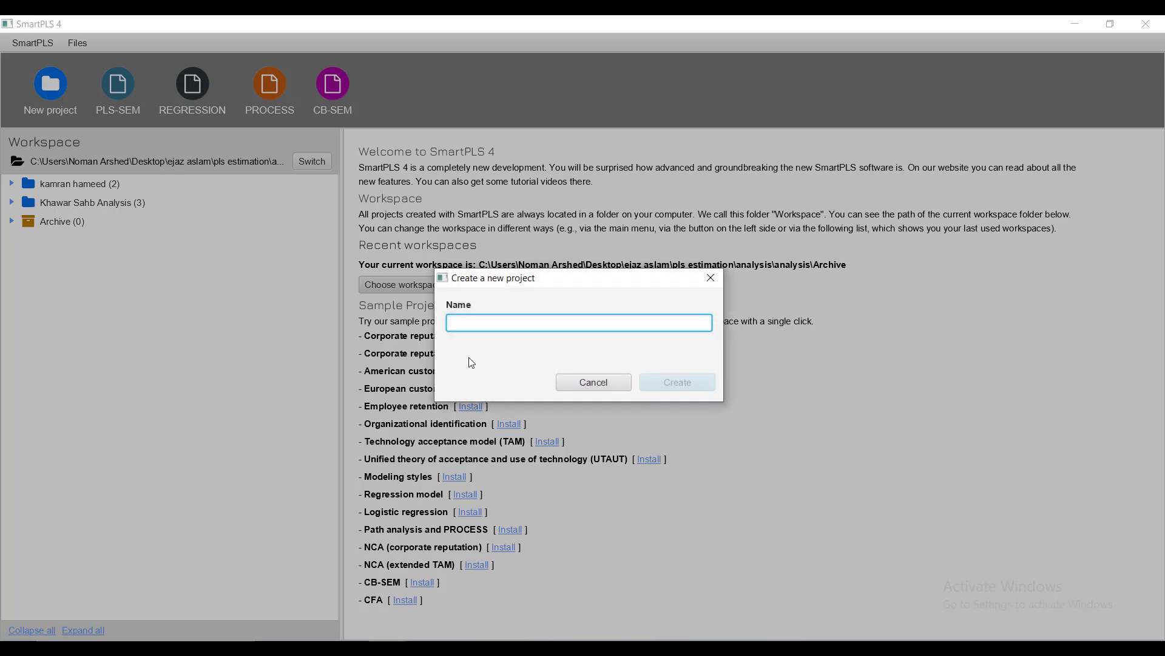
{"action": "type", "text": "lear"}
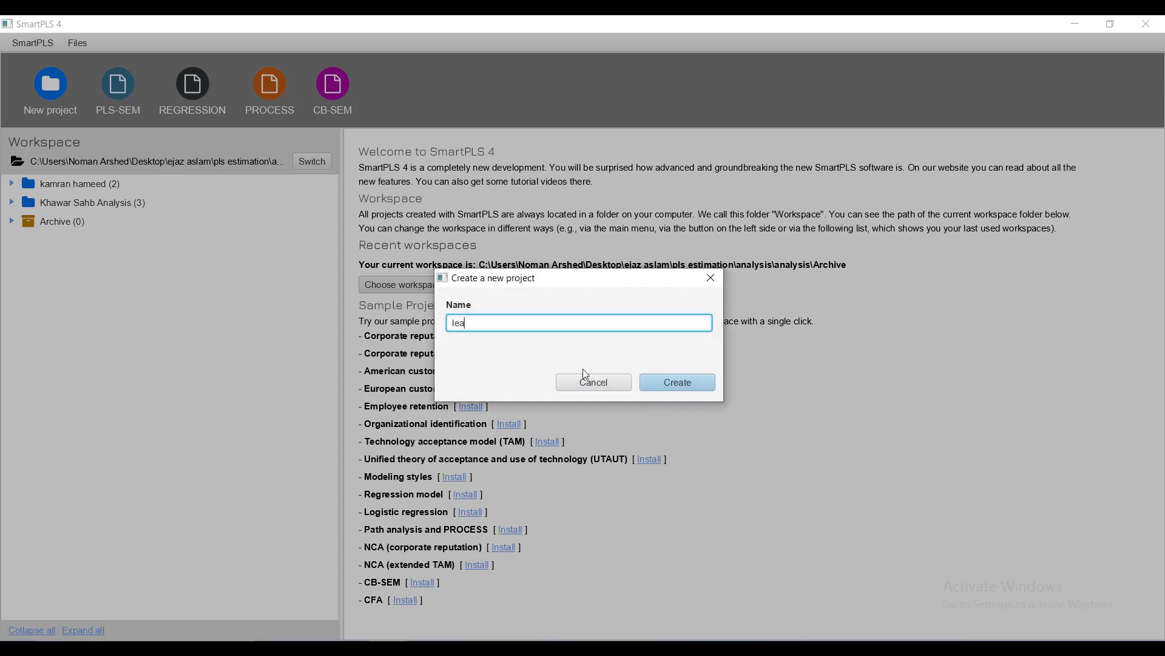
{"action": "type", "text": "ning smat"}
{"action": "left_click", "coordinate": [678, 383]}
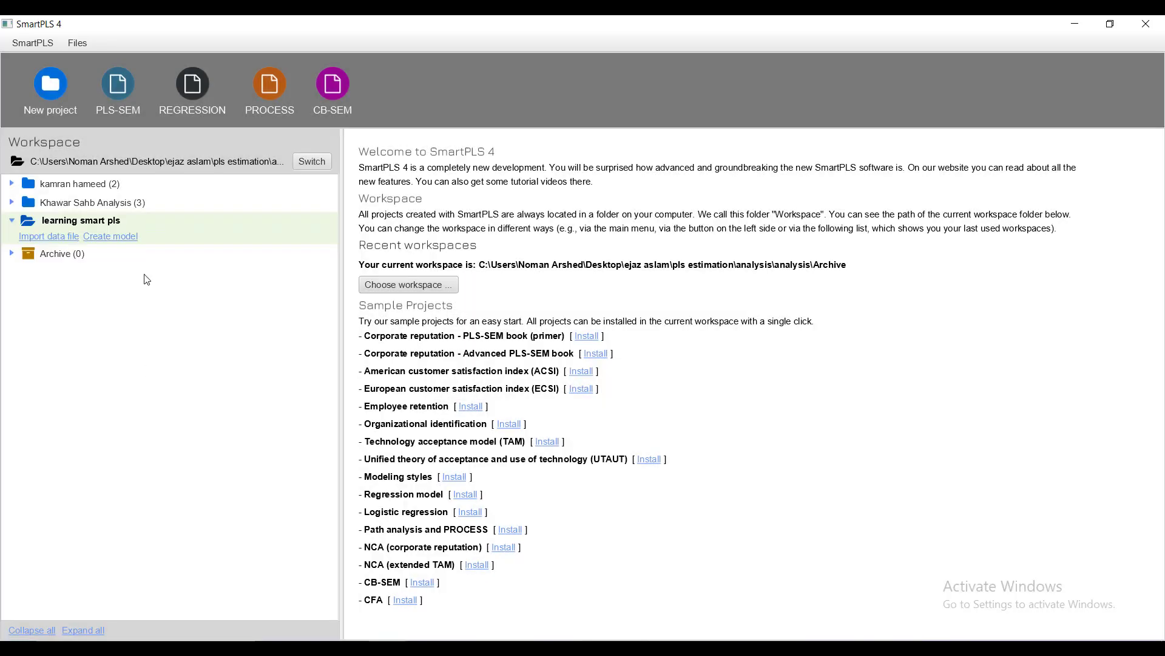
Import 'new data without outliers.csv' from the Desktop and review the indicator list
{"action": "left_click", "coordinate": [48, 238]}
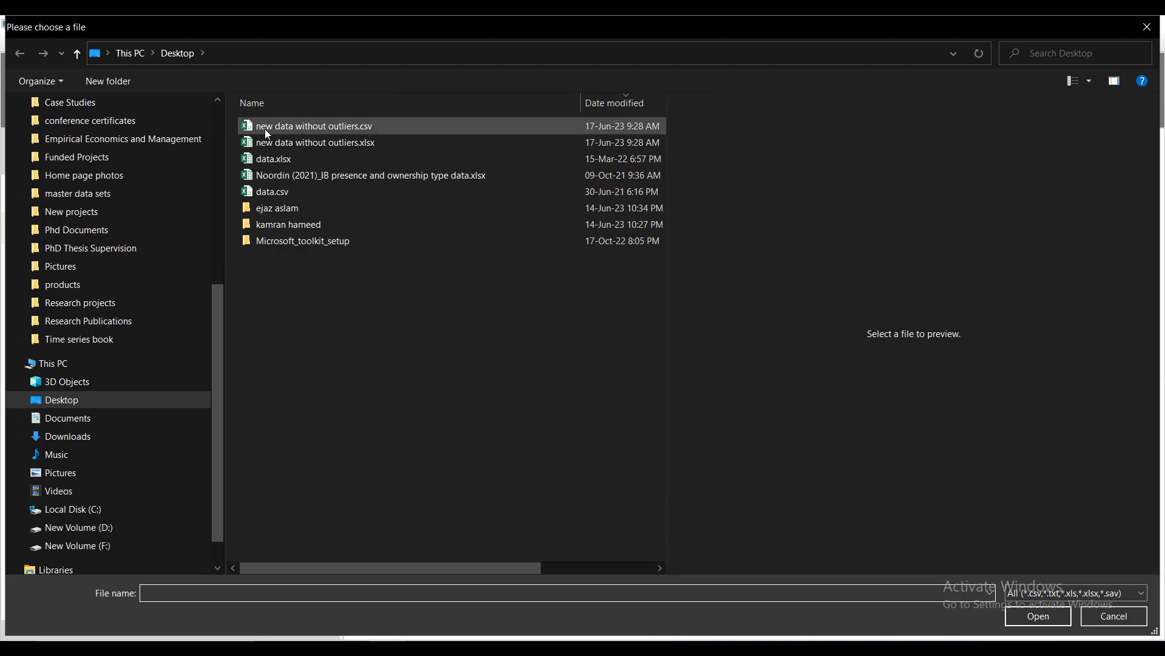
{"action": "left_click_drag", "start_coordinate": [267, 128], "coordinate": [288, 124]}
{"action": "double_click", "coordinate": [287, 125]}
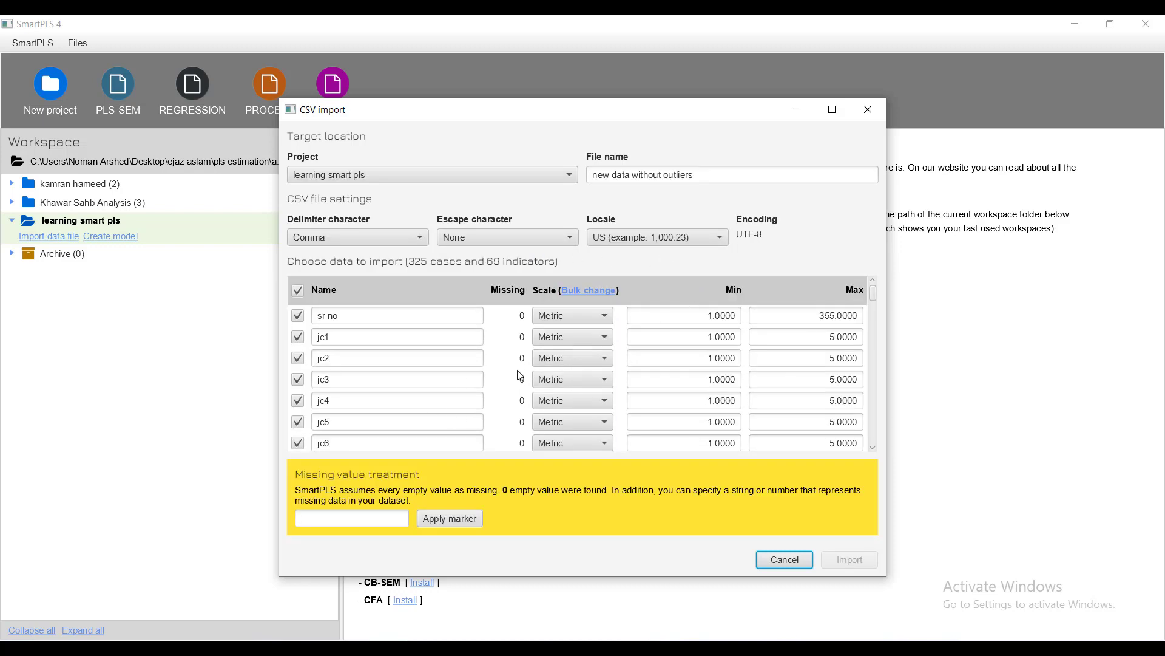
{"action": "scroll", "coordinate": [416, 361], "scroll_direction": "down", "scroll_amount": 5}
{"action": "scroll", "coordinate": [405, 437], "scroll_direction": "up", "scroll_amount": 2}
{"action": "scroll", "coordinate": [366, 334], "scroll_direction": "up", "scroll_amount": 1}
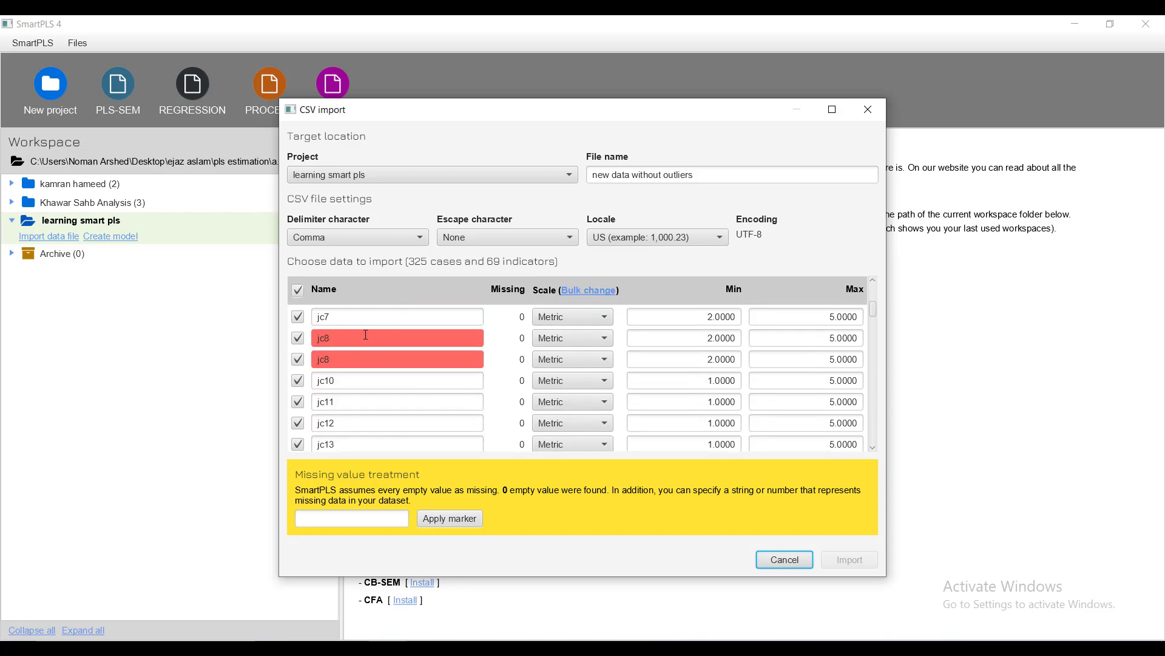
Rename the duplicate indicators jc8 to jc9 and ee4 to ee5
{"action": "left_click", "coordinate": [341, 362]}
{"action": "key", "text": "BackSpace"}
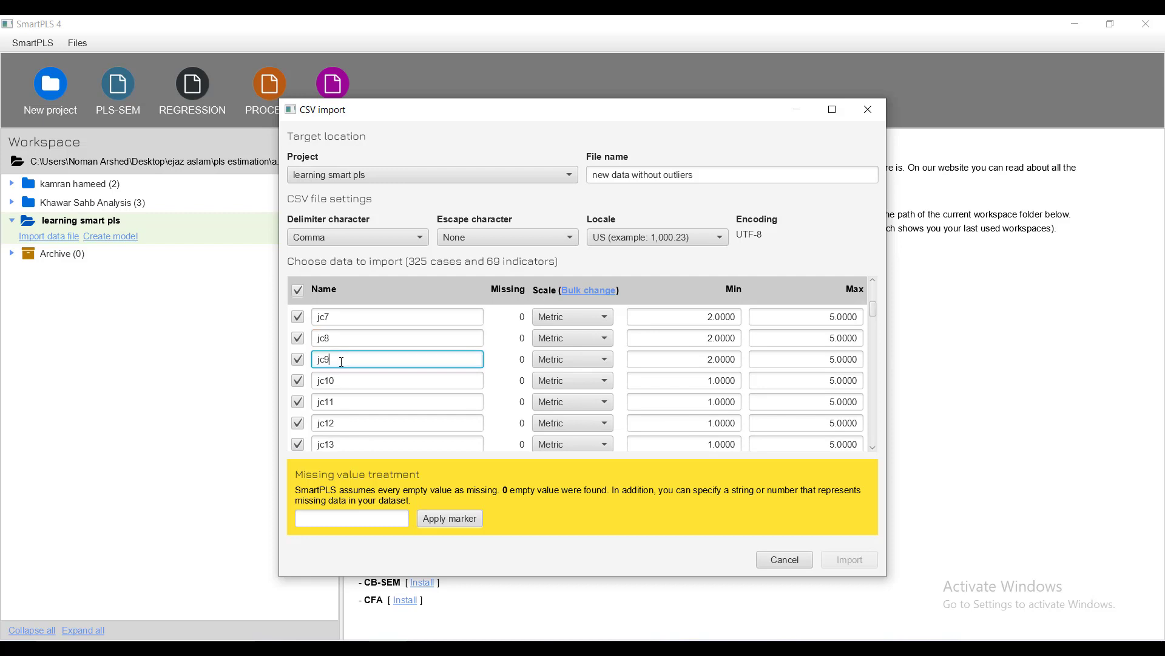
{"action": "type", "text": "9"}
{"action": "scroll", "coordinate": [346, 362], "scroll_direction": "down", "scroll_amount": 5}
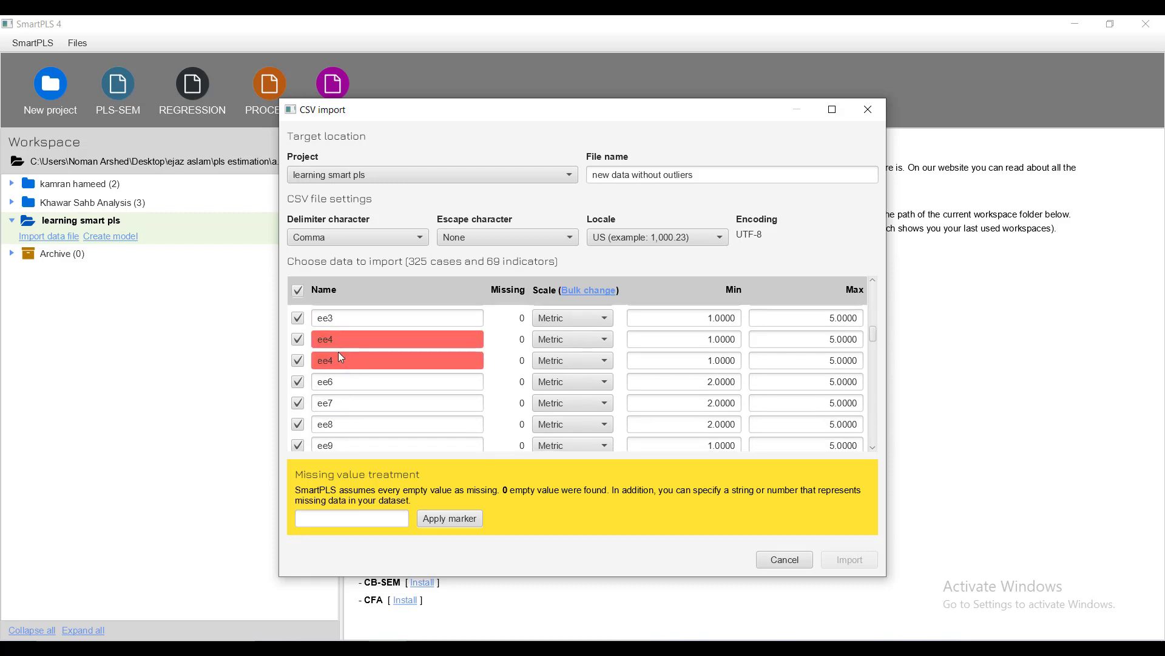
{"action": "left_click", "coordinate": [341, 361]}
{"action": "key", "text": "BackSpace"}
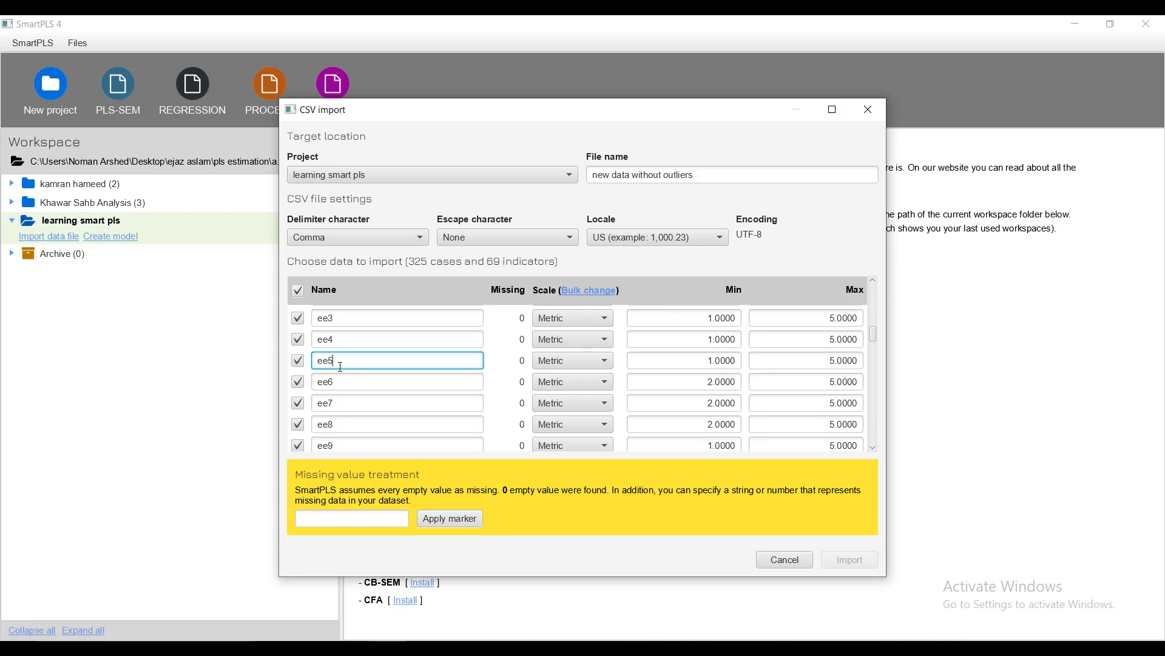
{"action": "scroll", "coordinate": [428, 413], "scroll_direction": "down", "scroll_amount": 10}
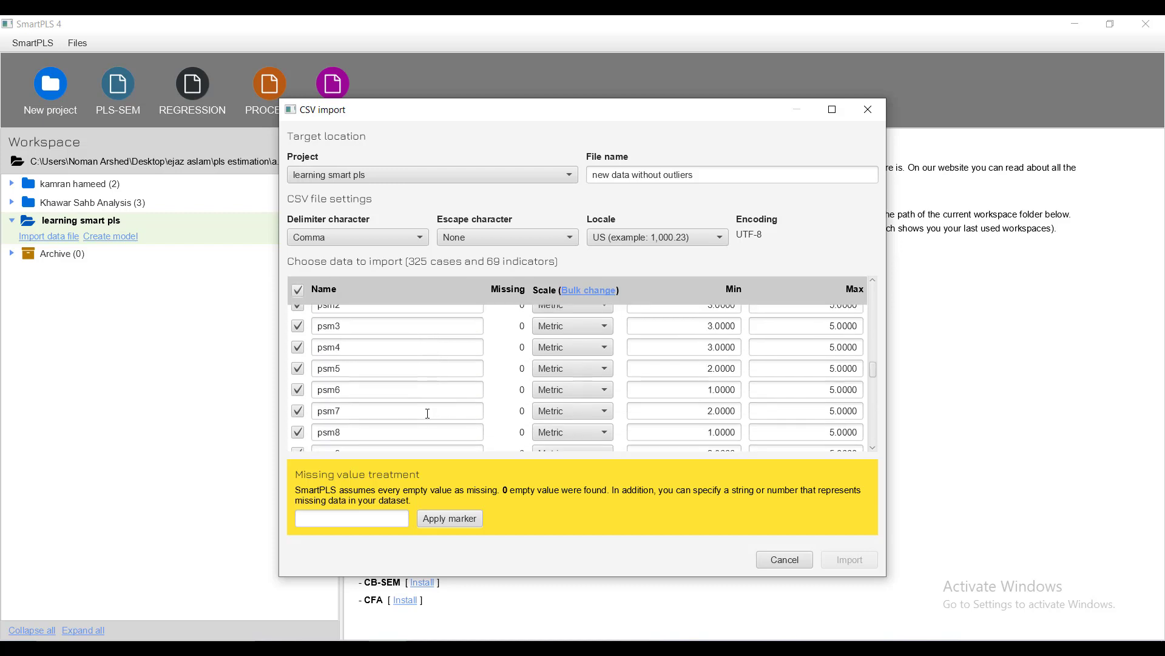
{"action": "scroll", "coordinate": [428, 413], "scroll_direction": "down", "scroll_amount": 5}
Rename the duplicate indicators jp1 to jp2 and jp11 to jp10
{"action": "left_click", "coordinate": [359, 377]}
{"action": "key", "text": "BackSpace"}
{"action": "type", "text": "2"}
{"action": "scroll", "coordinate": [456, 406], "scroll_direction": "down", "scroll_amount": 3}
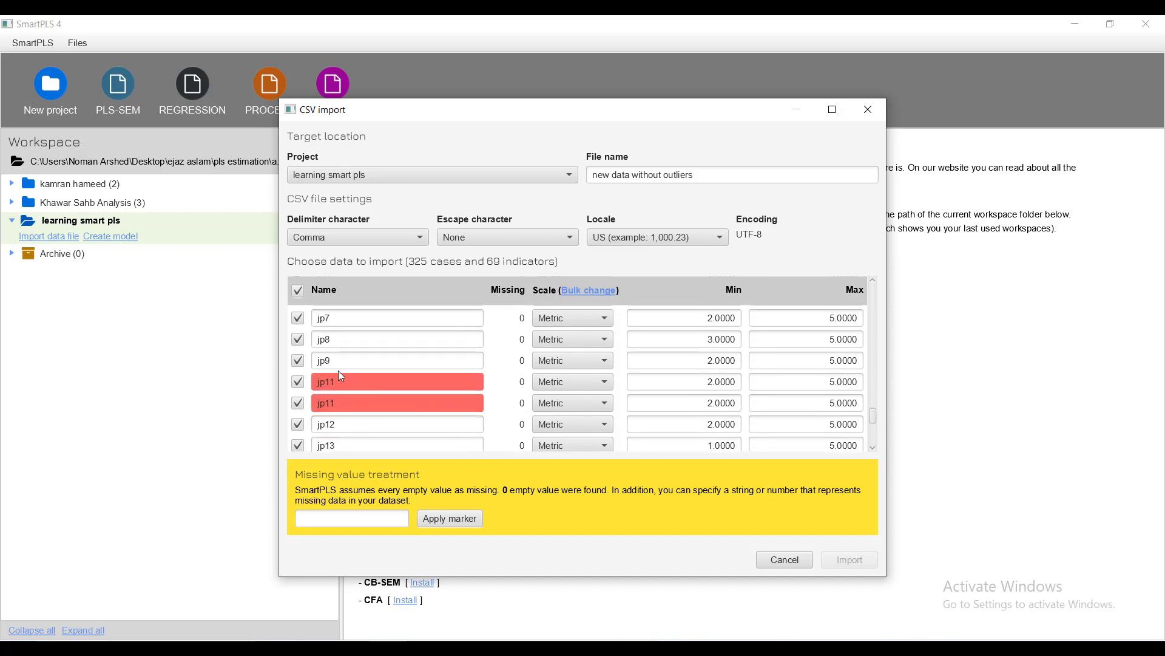
{"action": "left_click", "coordinate": [342, 377]}
{"action": "key", "text": "BackSpace"}
{"action": "type", "text": "0"}
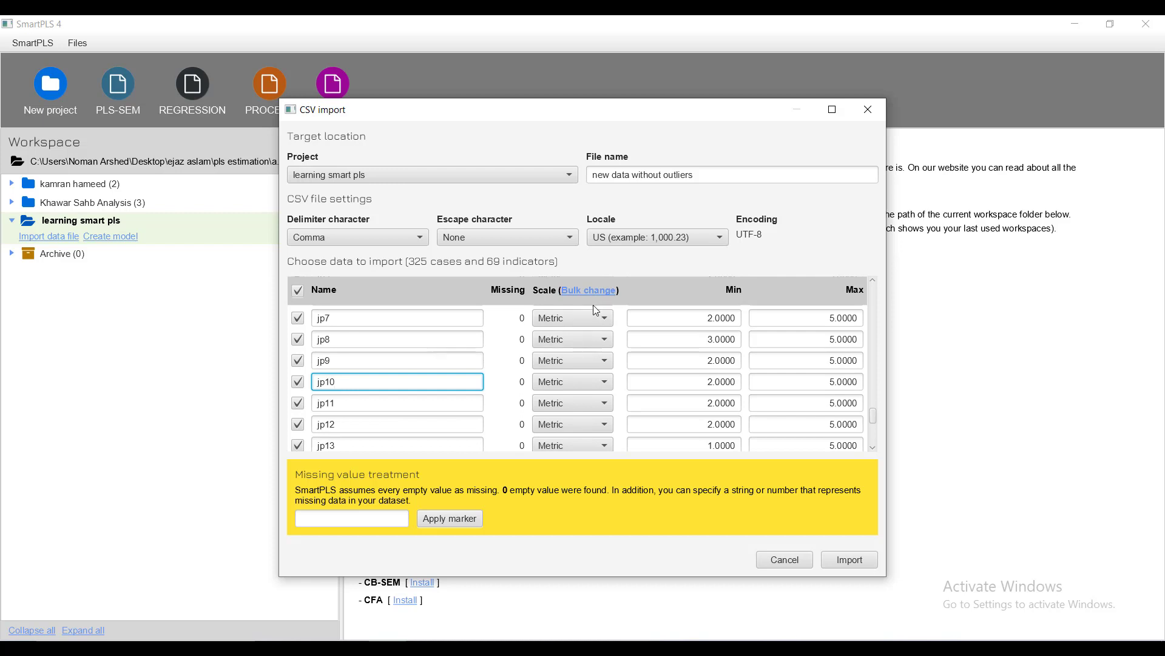
Keep jp7's scale as Metric and recheck the indicator list
{"action": "left_click", "coordinate": [604, 320]}
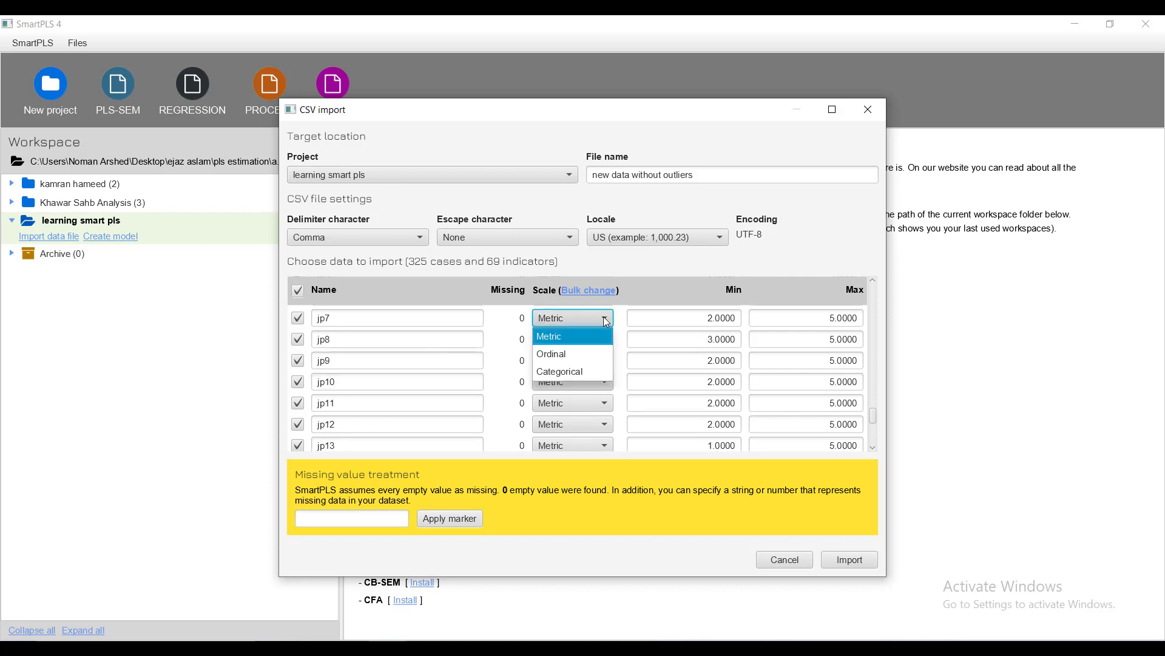
{"action": "left_click", "coordinate": [679, 267]}
{"action": "scroll", "coordinate": [405, 398], "scroll_direction": "down", "scroll_amount": 3}
{"action": "scroll", "coordinate": [404, 398], "scroll_direction": "down", "scroll_amount": 1}
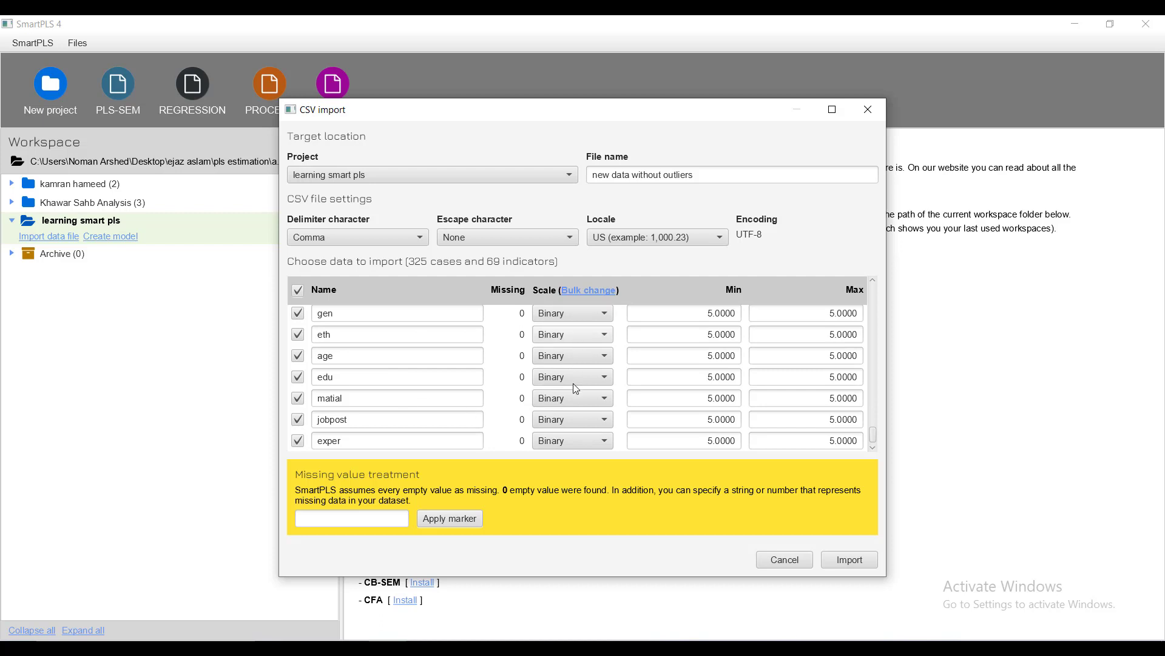
{"action": "scroll", "coordinate": [383, 409], "scroll_direction": "up", "scroll_amount": 4}
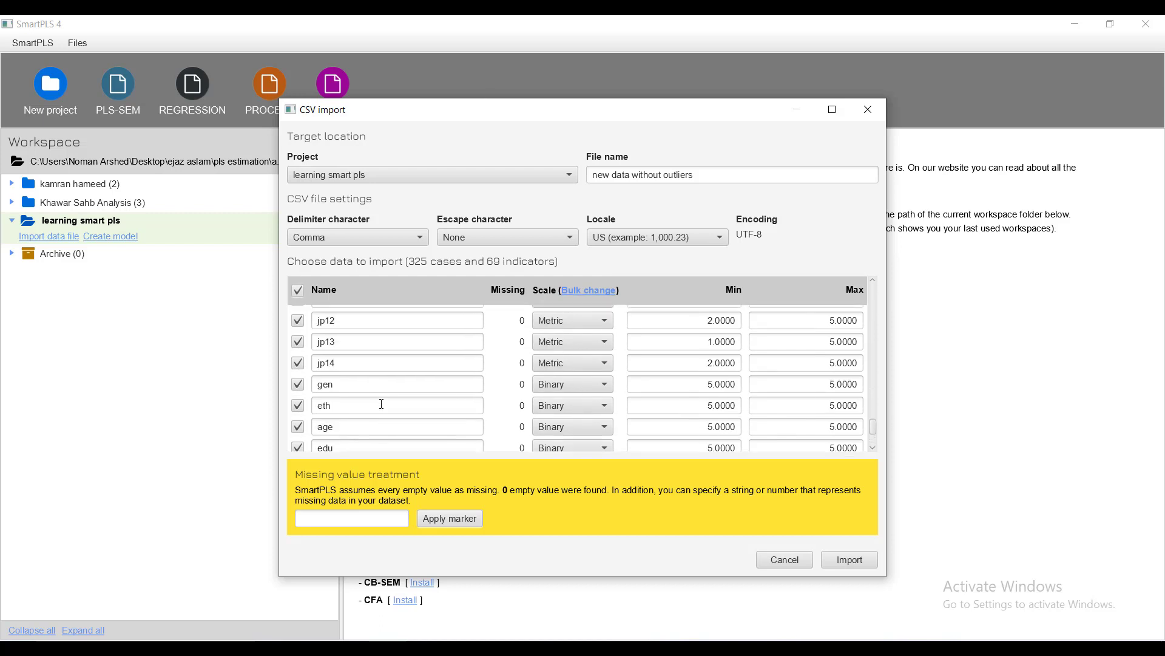
{"action": "scroll", "coordinate": [384, 409], "scroll_direction": "up", "scroll_amount": 2}
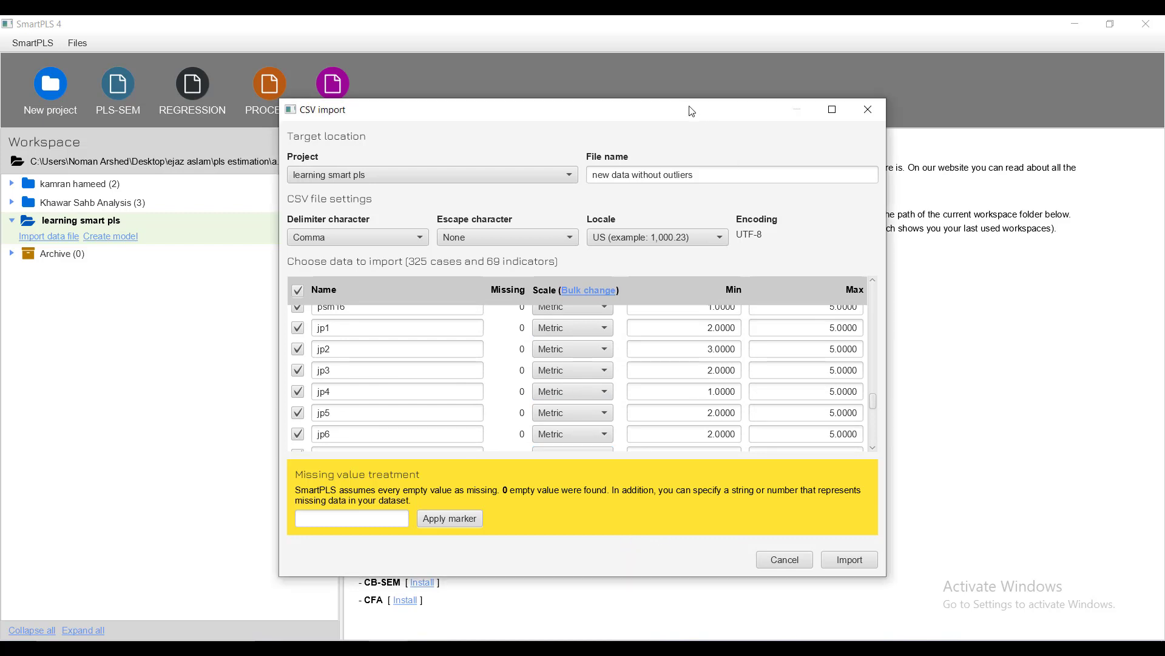
Enlarge the import dialog, name the file 'new data csv' and import it
{"action": "left_click_drag", "start_coordinate": [692, 112], "coordinate": [600, 83]}
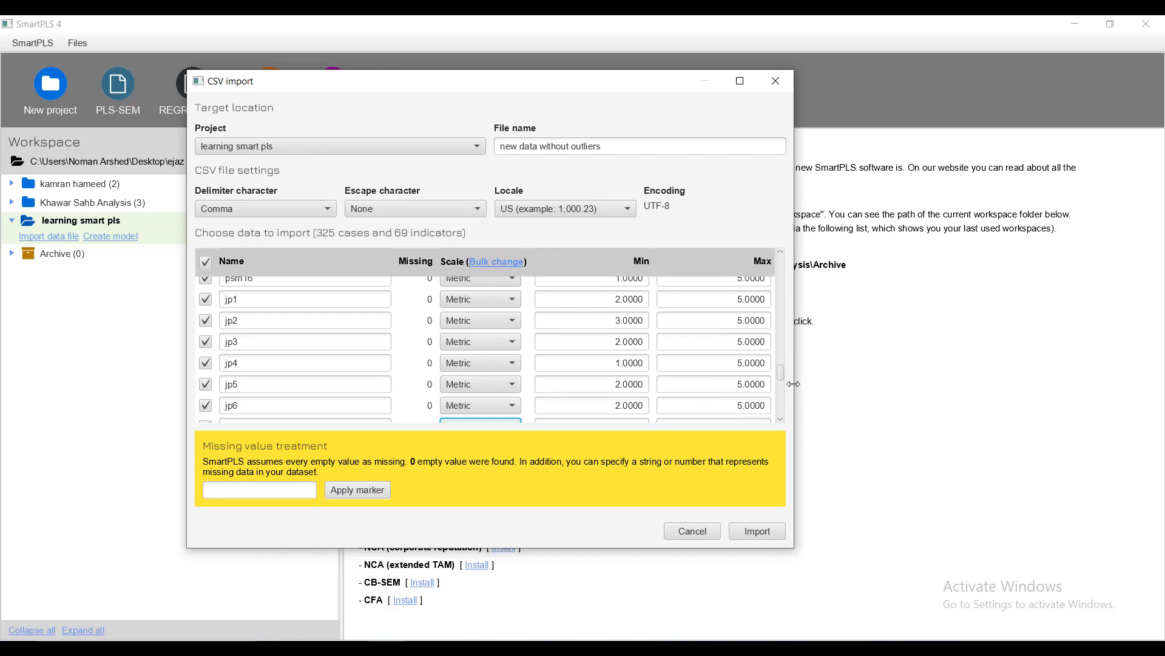
{"action": "left_click_drag", "start_coordinate": [796, 383], "coordinate": [996, 384]}
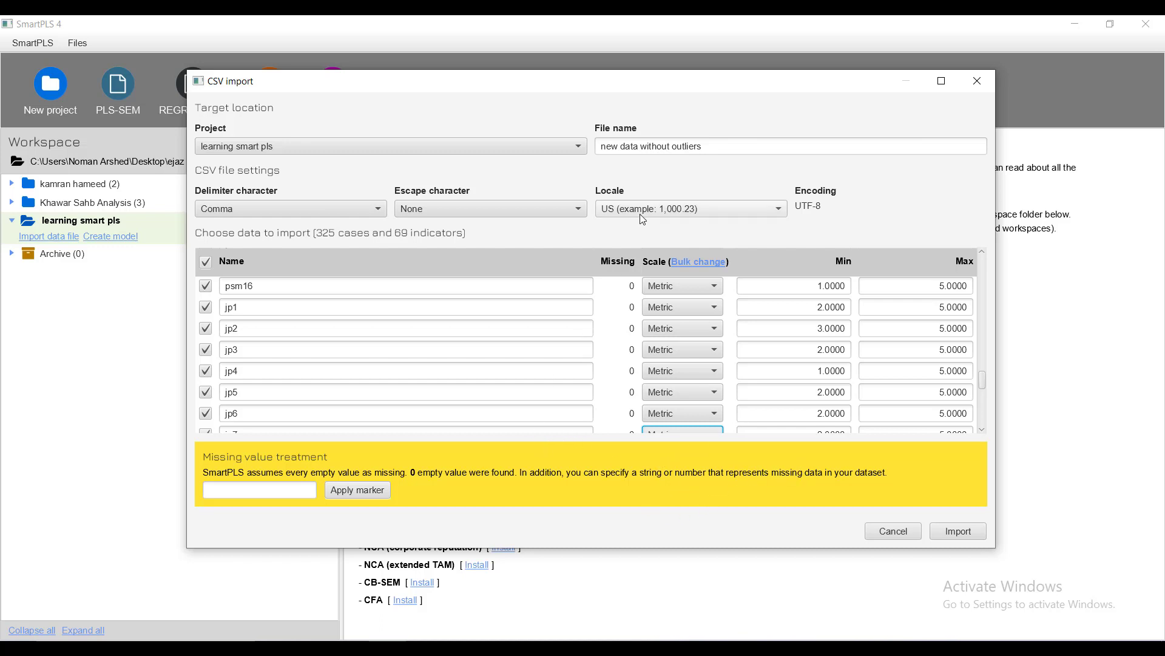
{"action": "left_click_drag", "start_coordinate": [710, 148], "coordinate": [546, 146]}
{"action": "type", "text": "ne"}
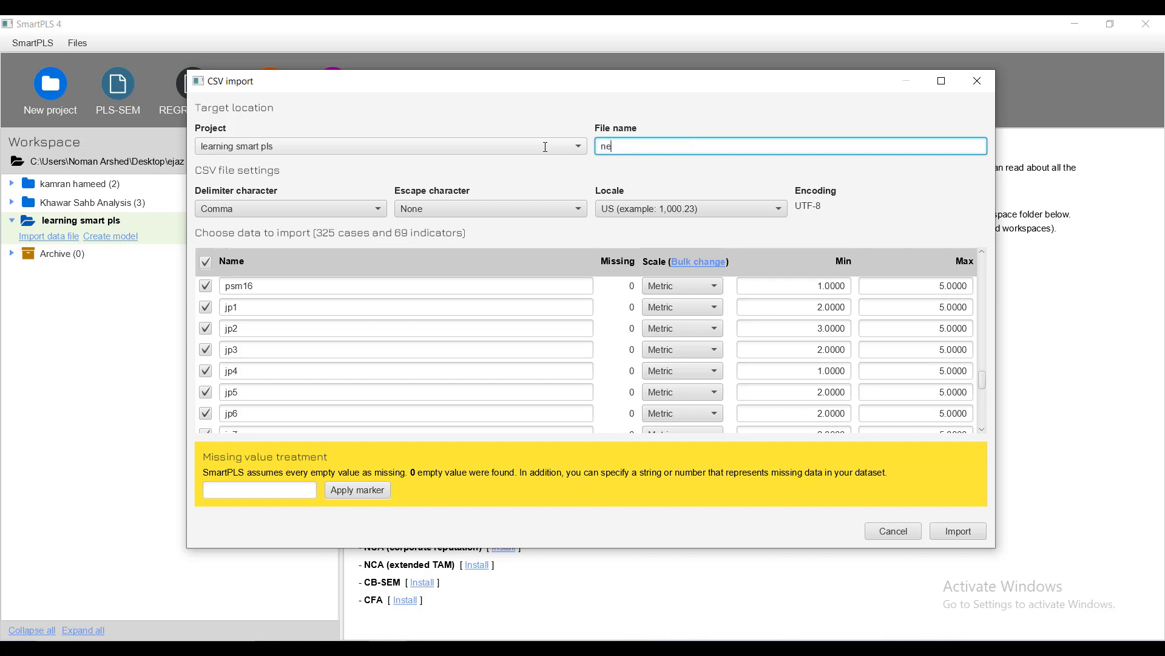
{"action": "type", "text": "w d atr"}
{"action": "key", "text": "BackSpace"}
{"action": "key", "text": "BackSpace"}
{"action": "key", "text": "BackSpace"}
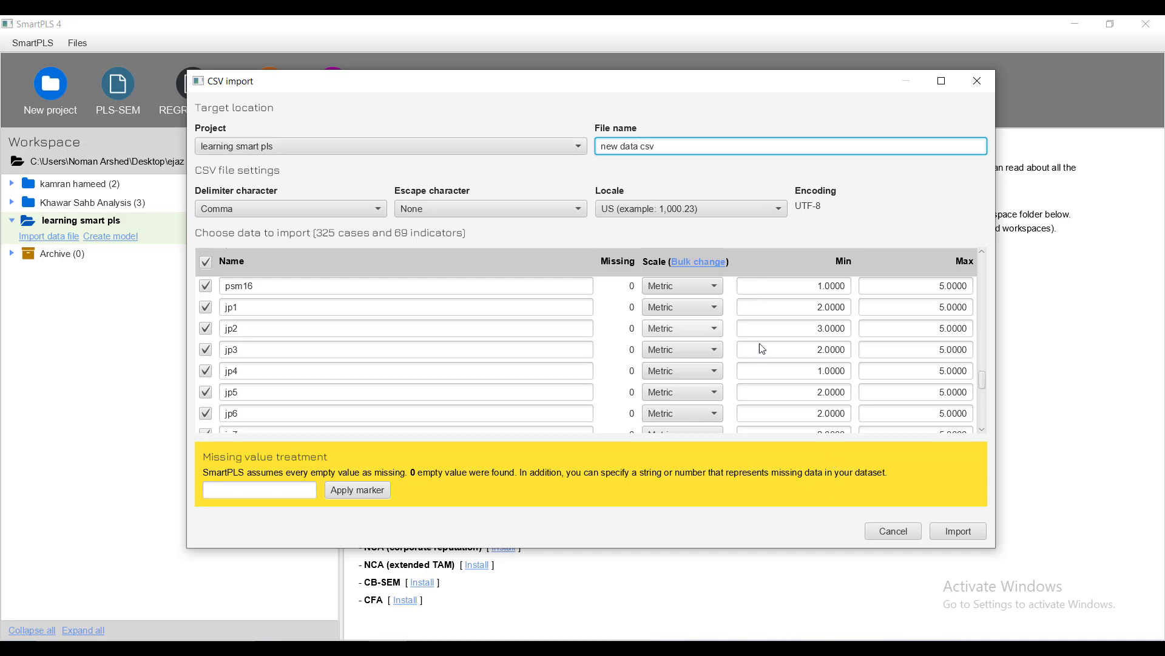
{"action": "left_click", "coordinate": [959, 529]}
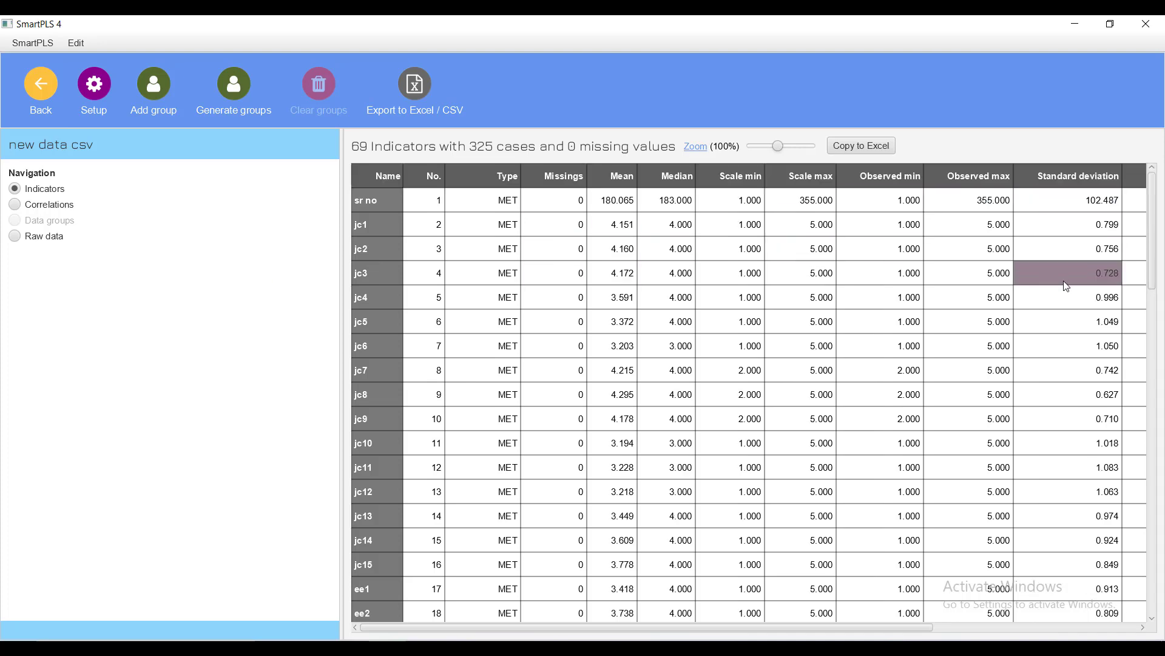
Browse the Indicators statistics table, then view the Correlations and Raw data of new data csv
{"action": "scroll", "coordinate": [1063, 281], "scroll_direction": "right", "scroll_amount": 5}
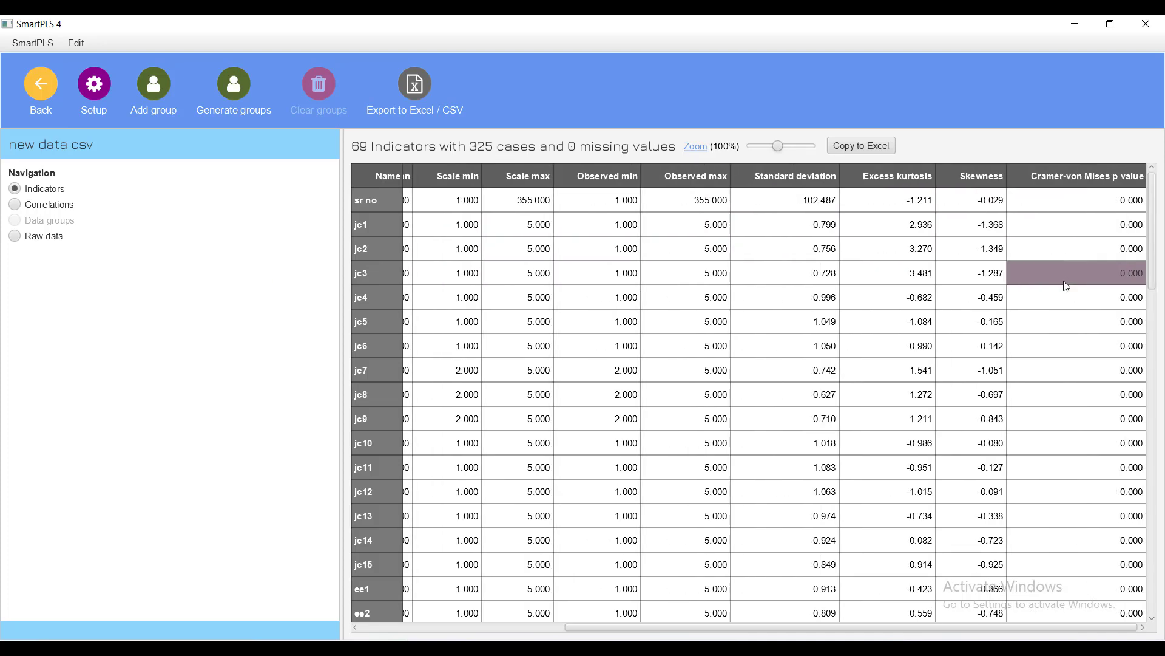
{"action": "scroll", "coordinate": [792, 396], "scroll_direction": "left", "scroll_amount": 4}
{"action": "scroll", "coordinate": [792, 396], "scroll_direction": "right", "scroll_amount": 4}
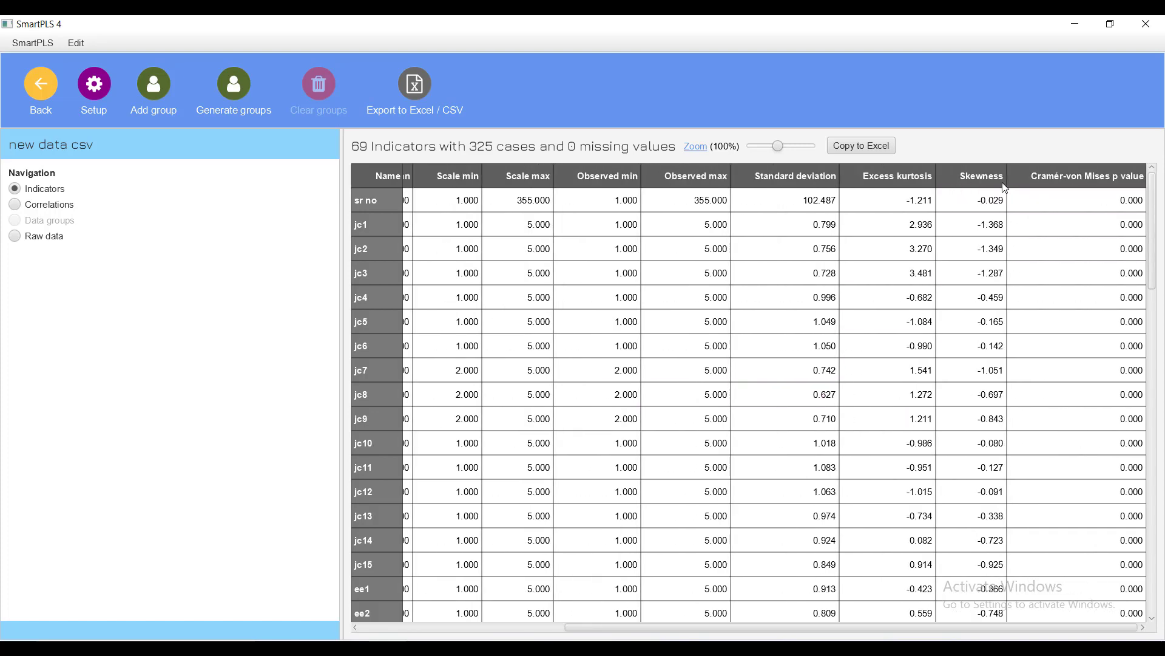
{"action": "scroll", "coordinate": [894, 218], "scroll_direction": "left", "scroll_amount": 3}
{"action": "scroll", "coordinate": [892, 213], "scroll_direction": "left", "scroll_amount": 3}
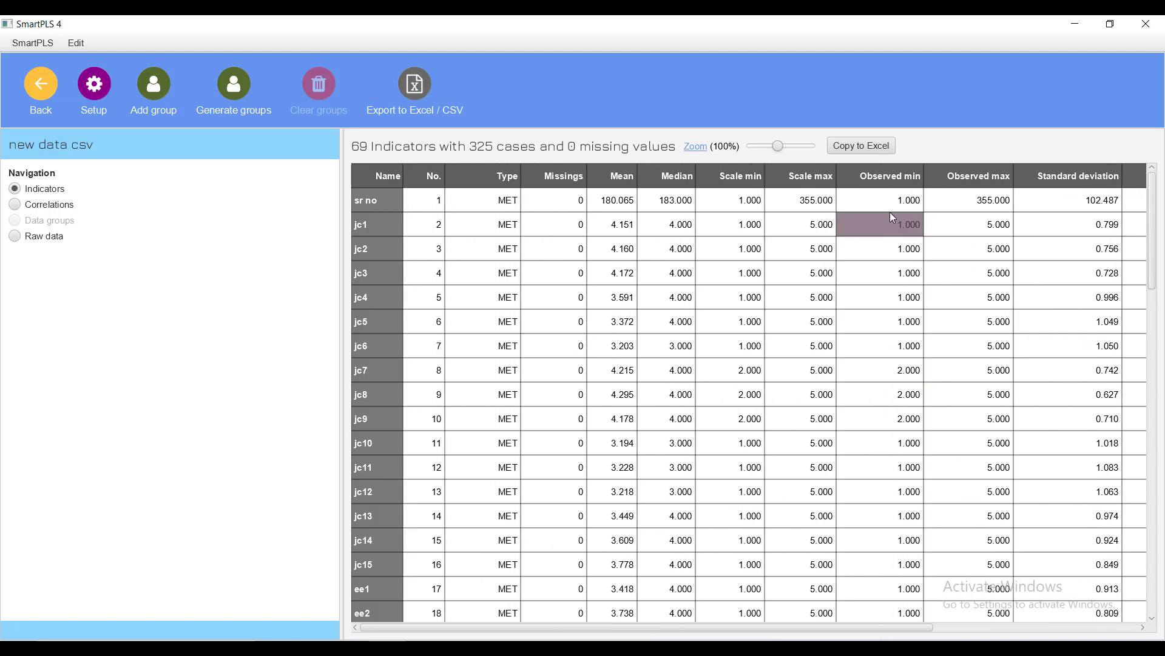
{"action": "scroll", "coordinate": [934, 386], "scroll_direction": "down", "scroll_amount": 17}
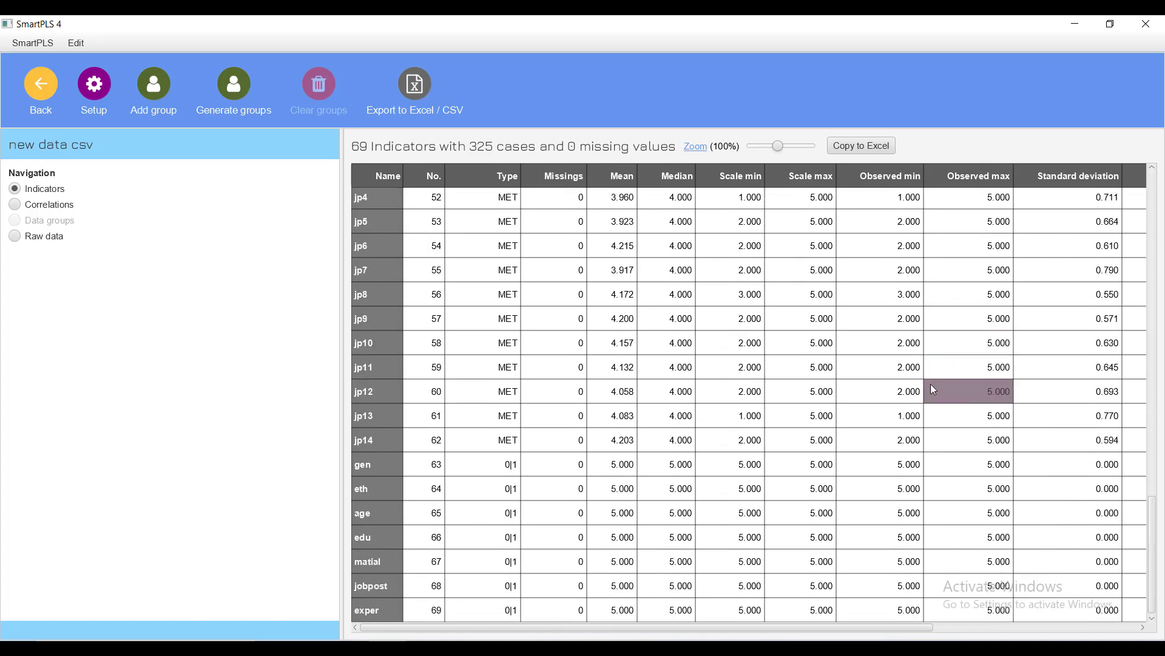
{"action": "left_click", "coordinate": [61, 208]}
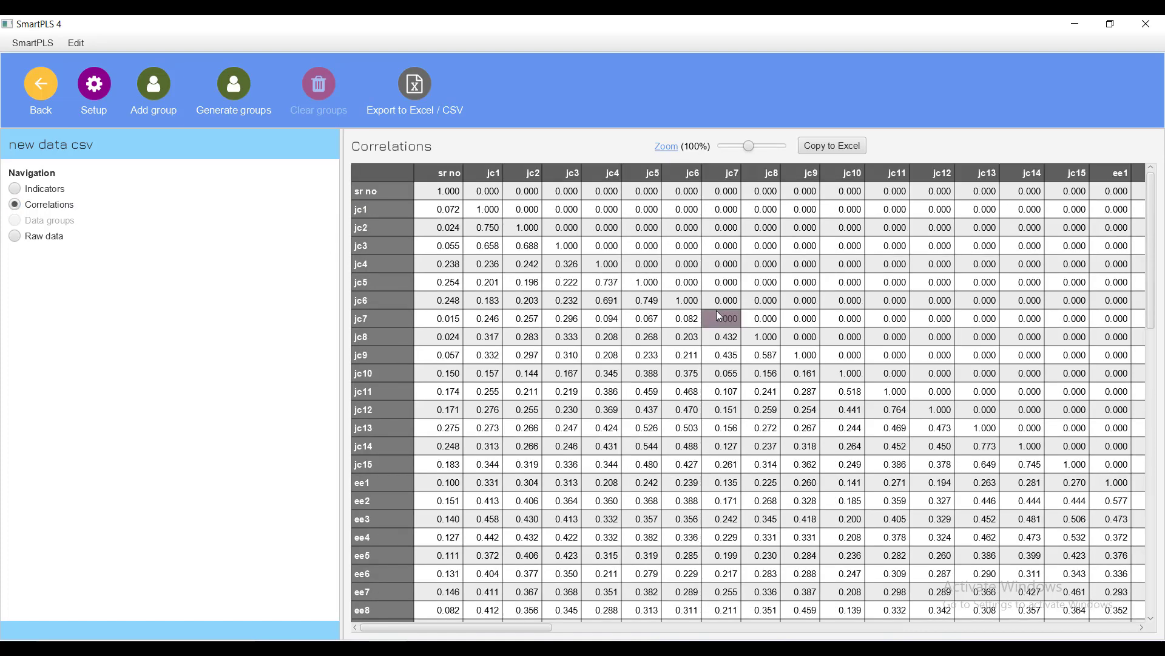
{"action": "scroll", "coordinate": [720, 316], "scroll_direction": "up", "scroll_amount": 1}
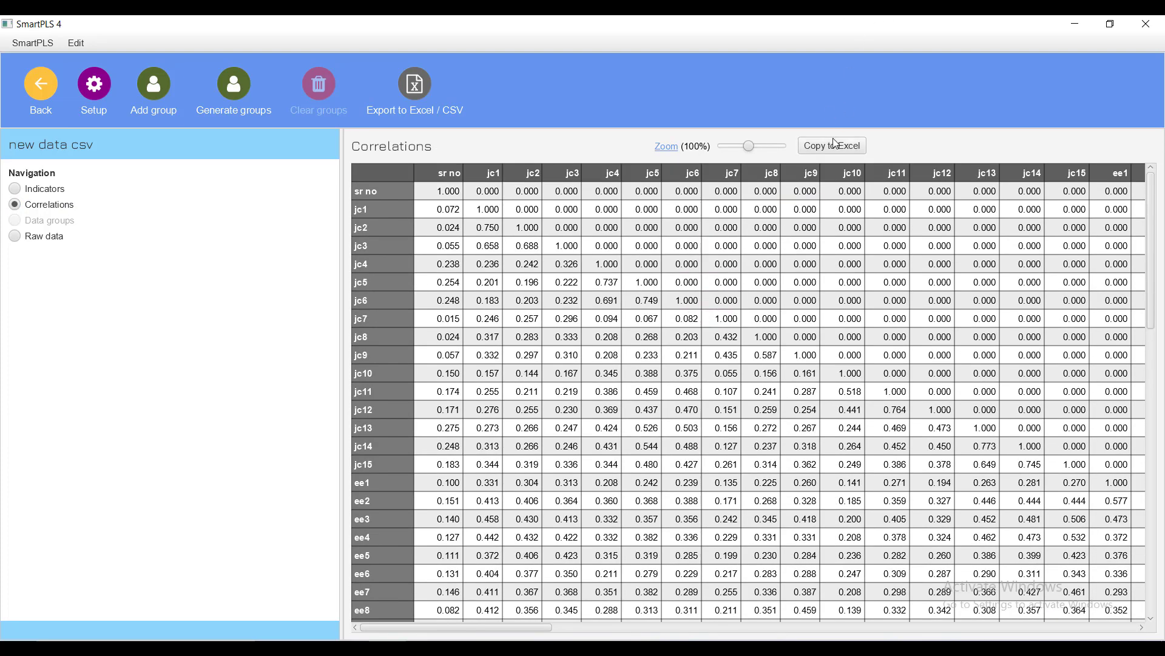
{"action": "left_click", "coordinate": [54, 238]}
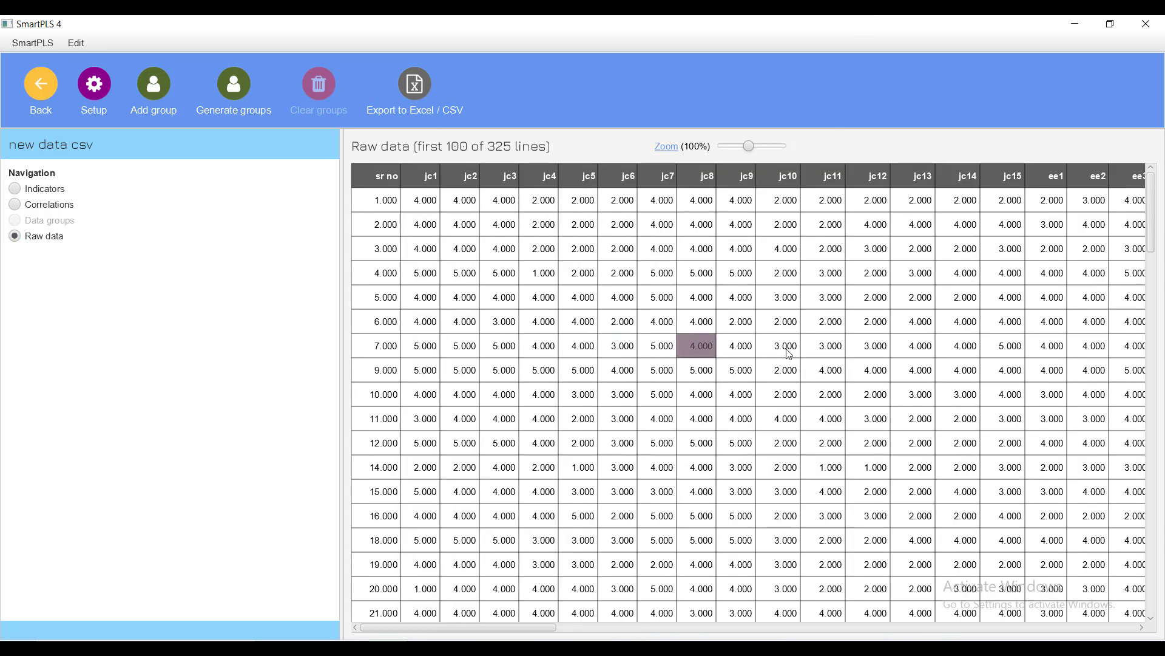
Check the dataset's Setup settings without changes and go back to the workspace
{"action": "left_click", "coordinate": [95, 92]}
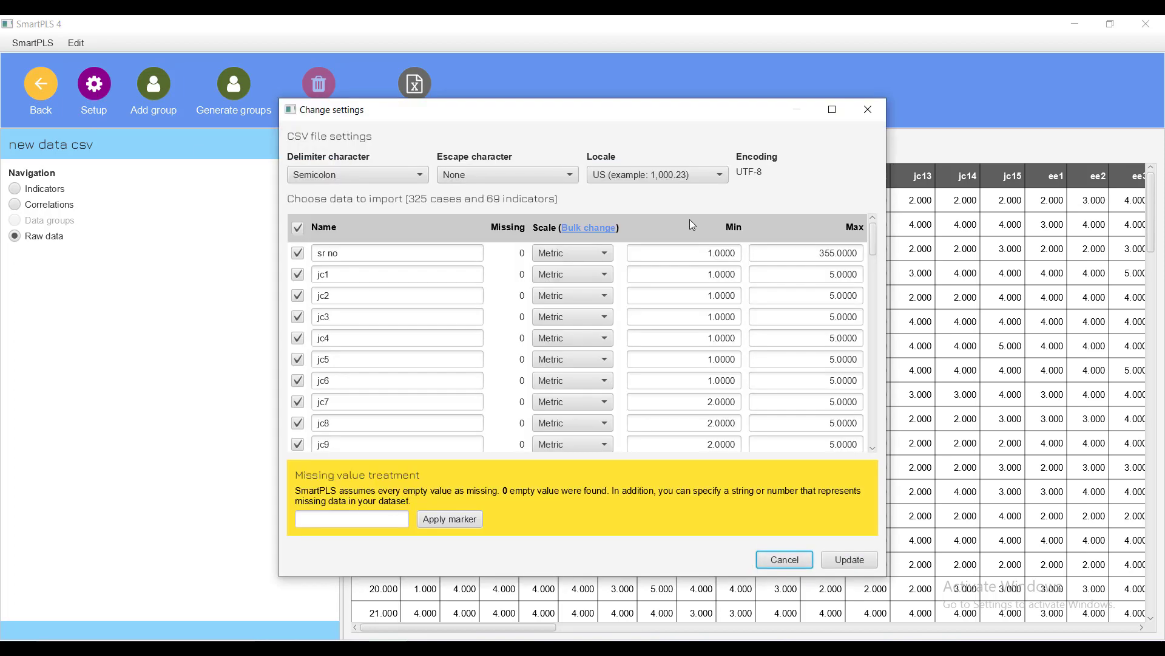
{"action": "left_click", "coordinate": [871, 111]}
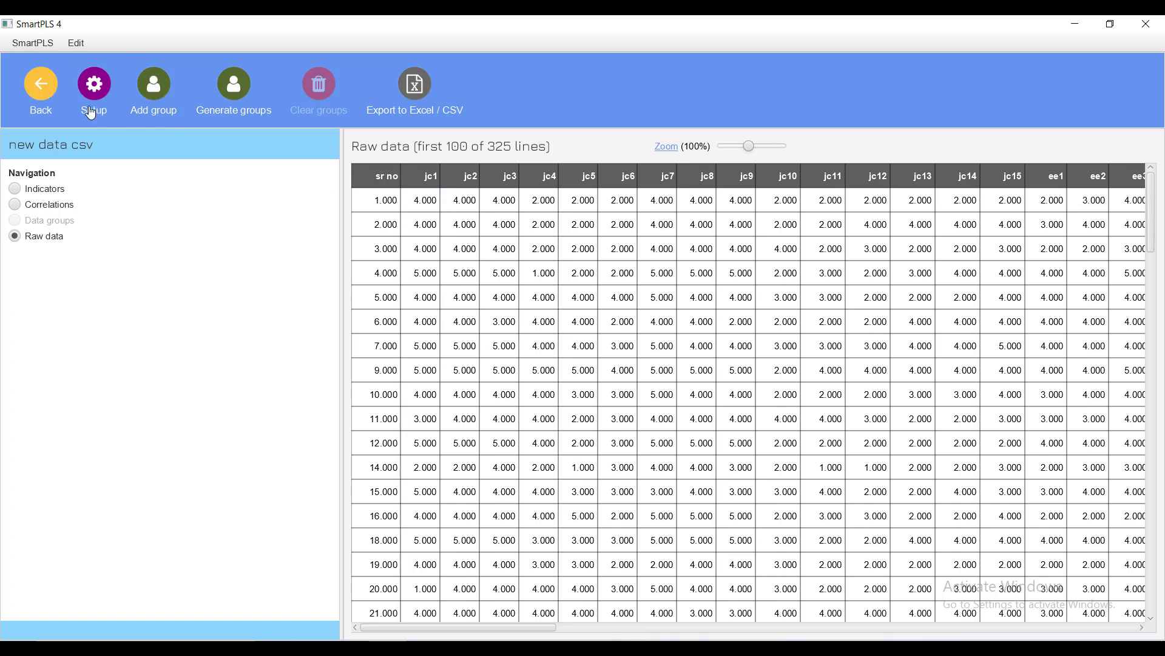
{"action": "left_click", "coordinate": [40, 88]}
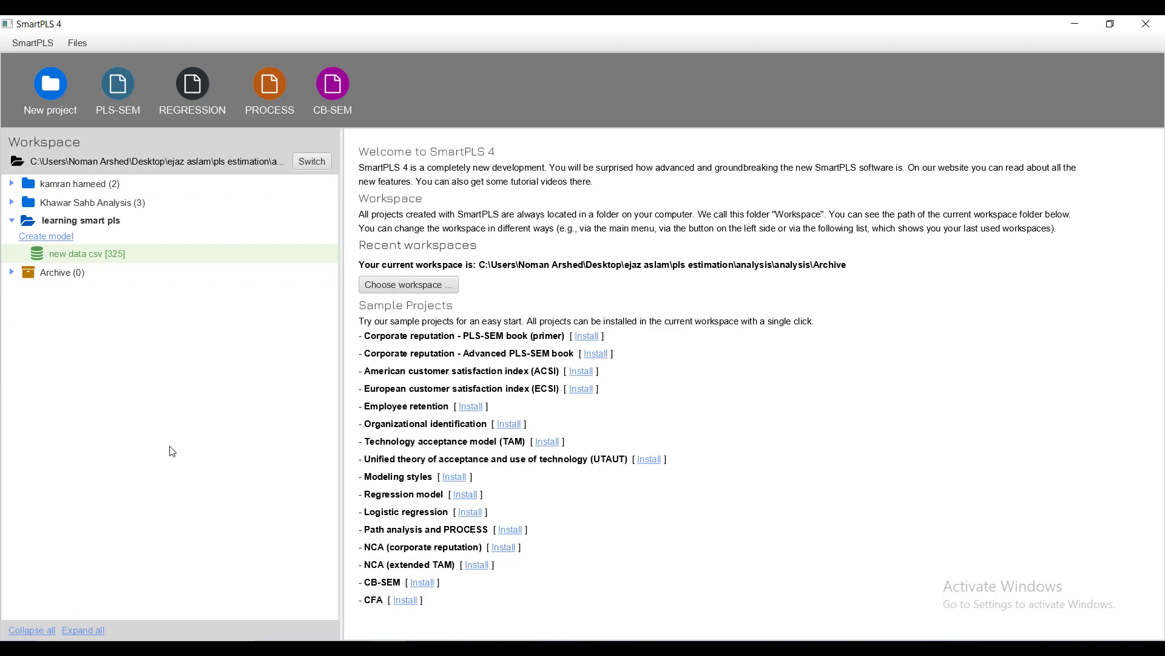
Create a PLS-SEM model named 'sem learning smartpls'
{"action": "left_click", "coordinate": [47, 237]}
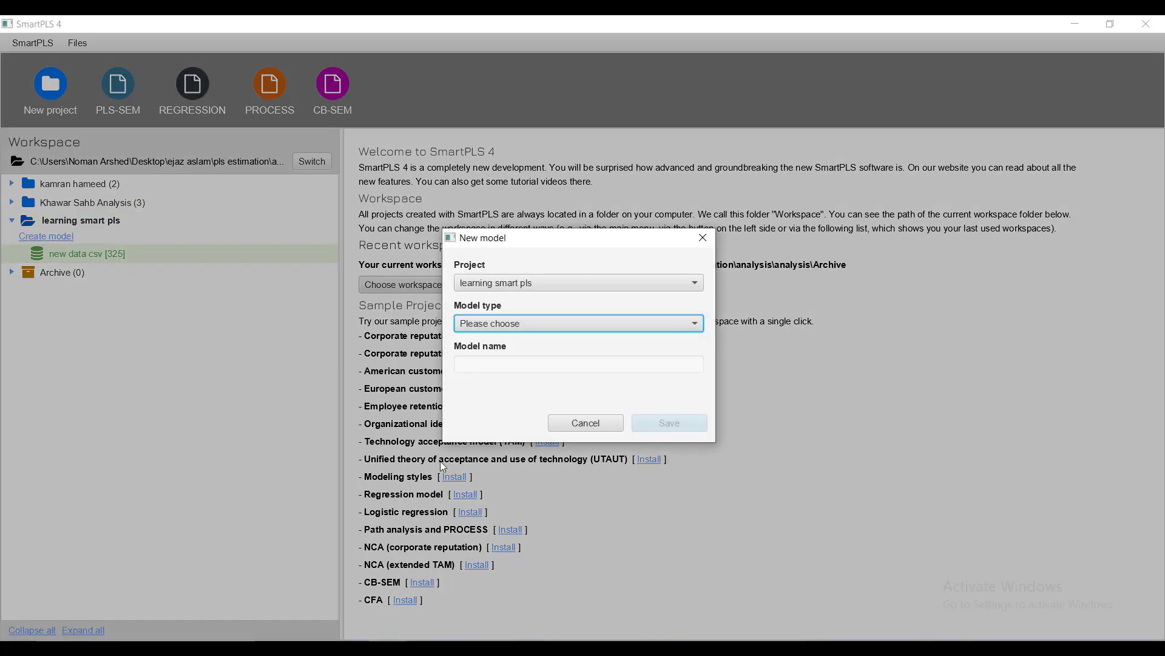
{"action": "left_click", "coordinate": [547, 328]}
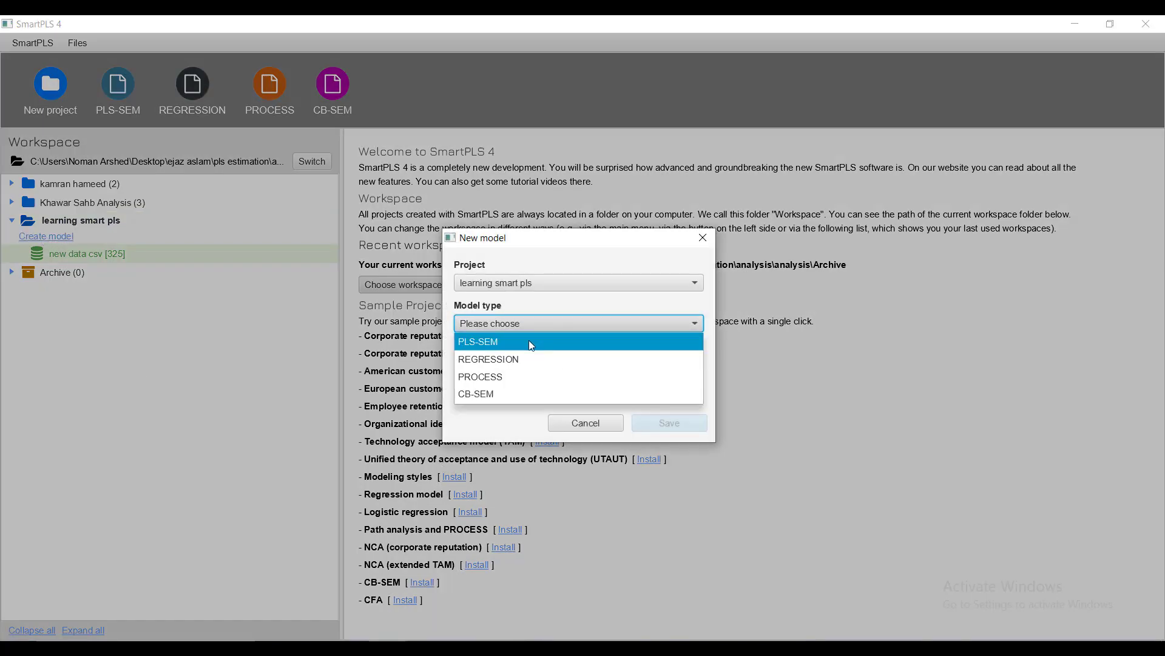
{"action": "left_click", "coordinate": [531, 342]}
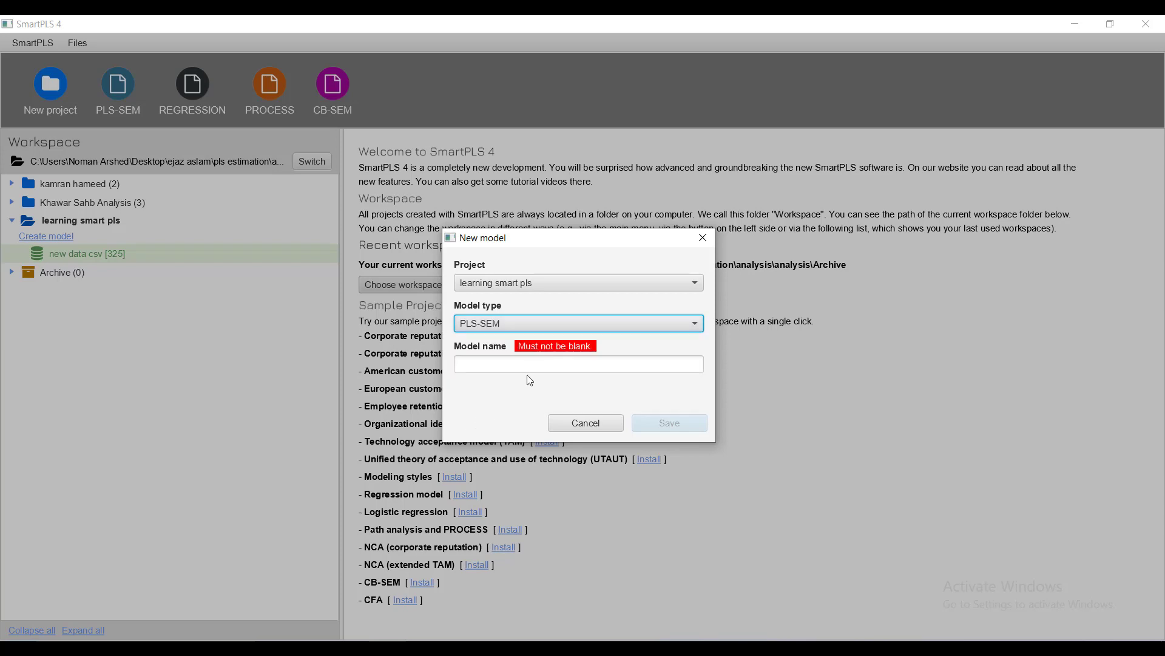
{"action": "left_click", "coordinate": [509, 363]}
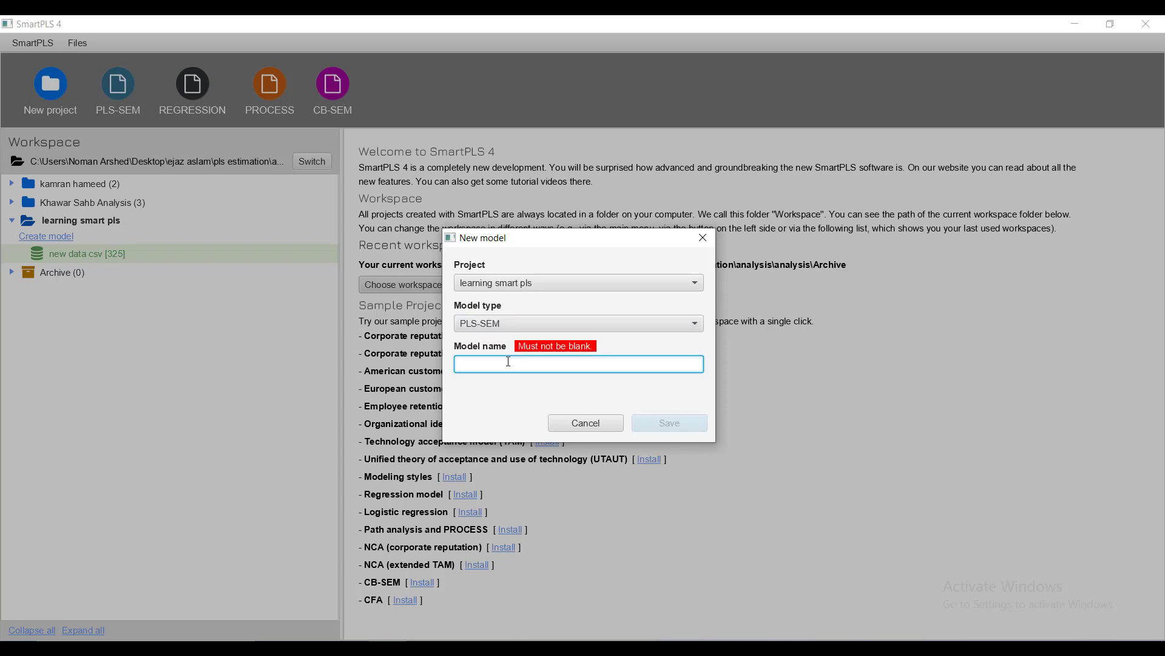
{"action": "type", "text": "sem learning smartpls"}
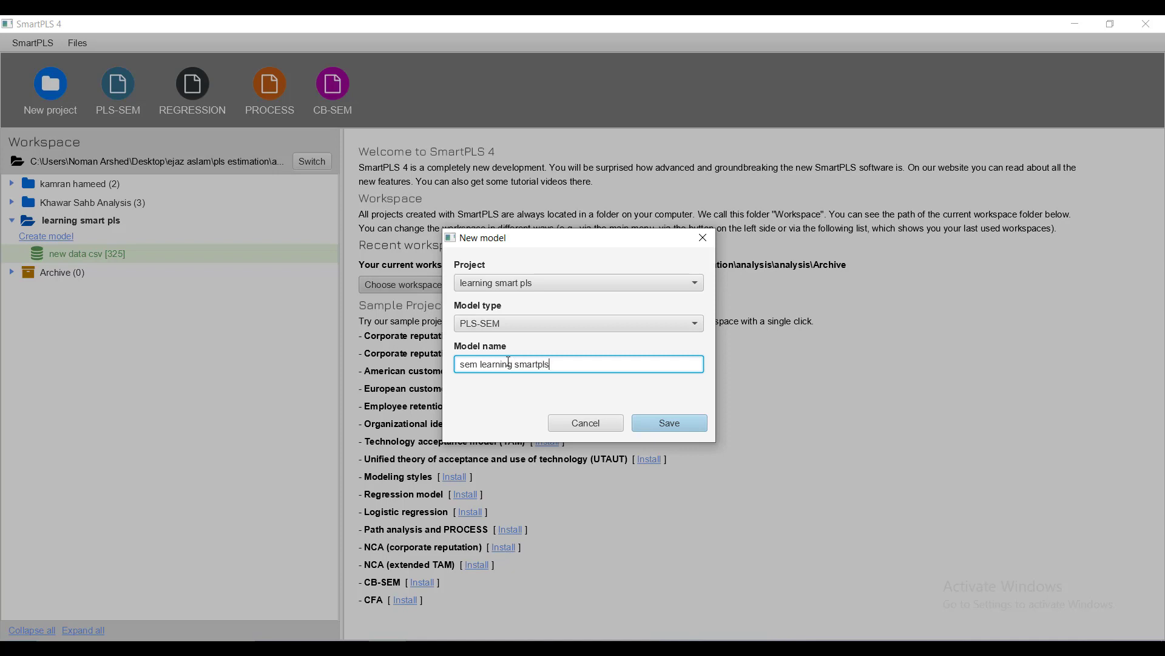
{"action": "key", "text": "Return"}
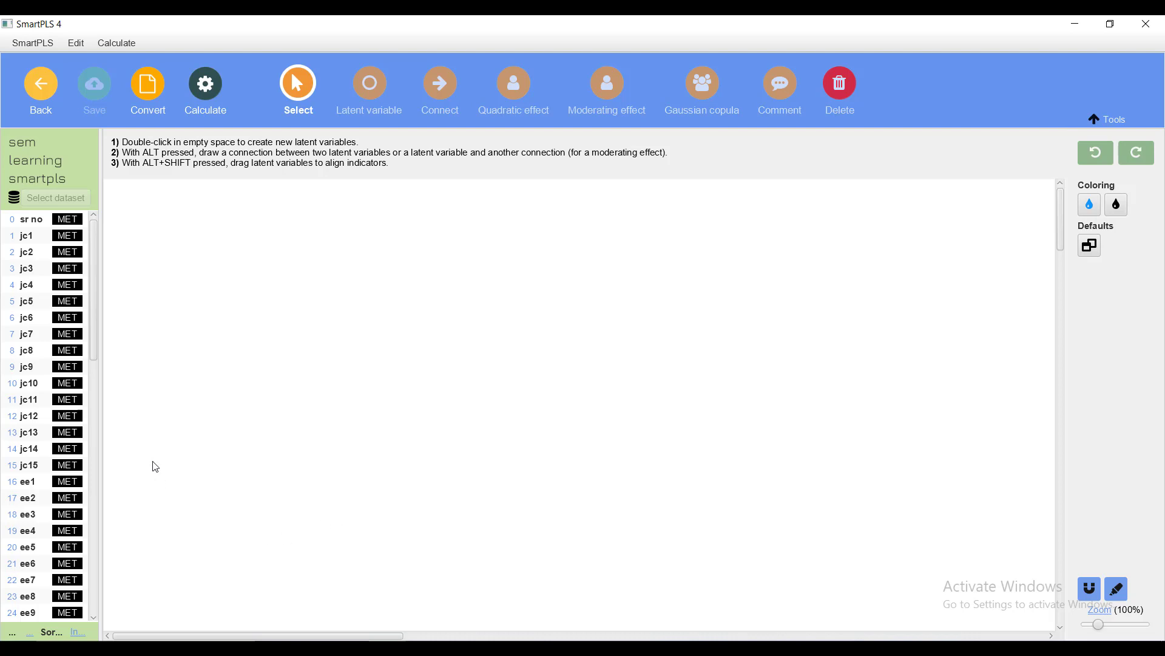
Place indicators jc1–jc15 on the canvas as the construct jc
{"action": "left_click", "coordinate": [34, 238]}
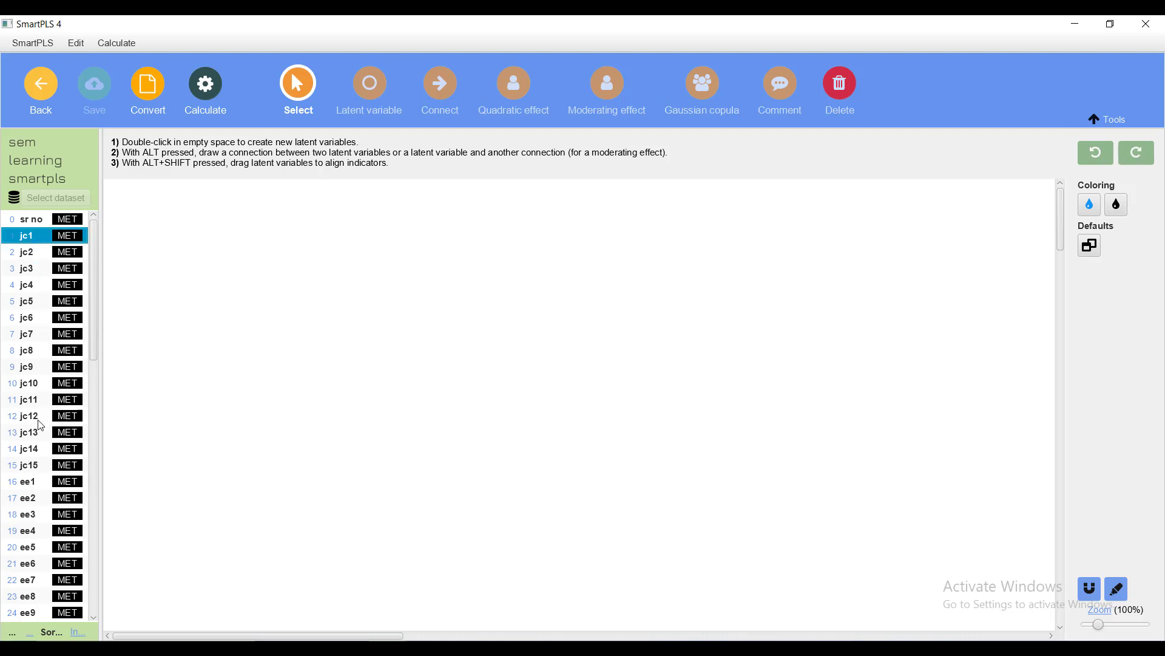
{"action": "key", "text": "shift+Down"}
{"action": "key", "text": "shift+Down"}
{"action": "key", "text": "shift+Down"}
{"action": "key", "text": "shift+Down"}
{"action": "key", "text": "shift+Down"}
{"action": "key", "text": "shift+Down"}
{"action": "key", "text": "shift+Down"}
{"action": "key", "text": "shift+Down"}
{"action": "key", "text": "shift+Down"}
{"action": "key", "text": "shift+Down"}
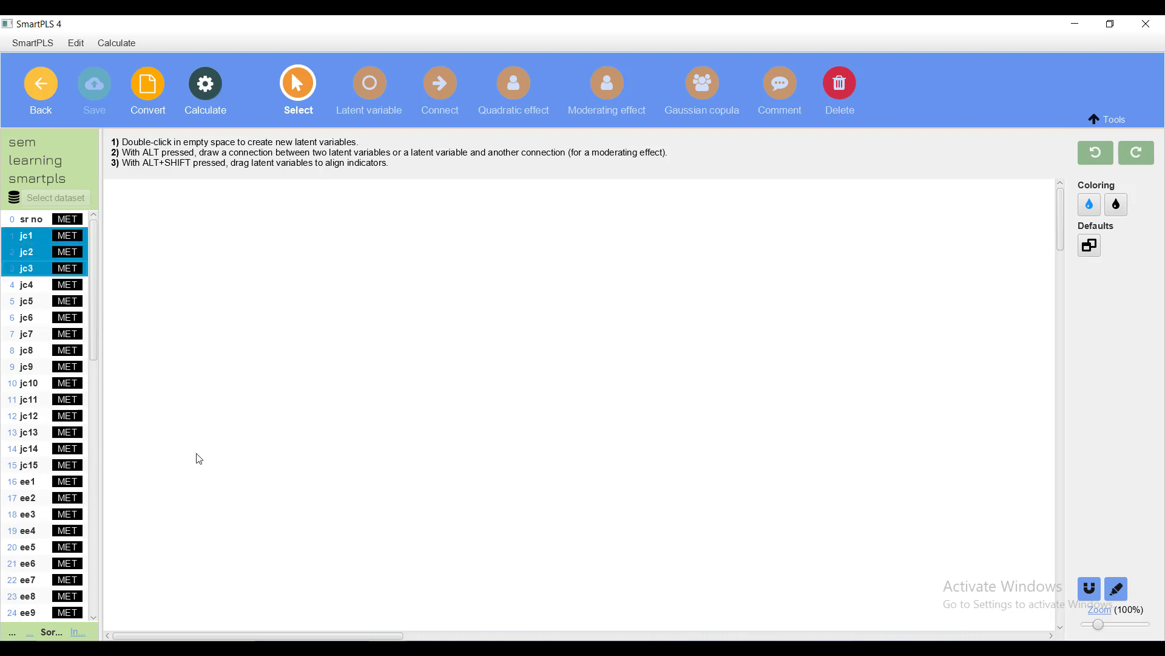
{"action": "key", "text": "shift+Down"}
{"action": "key", "text": "shift+Down"}
{"action": "key", "text": "shift+Down"}
{"action": "key", "text": "shift+Down"}
{"action": "left_click_drag", "start_coordinate": [30, 352], "coordinate": [569, 358]}
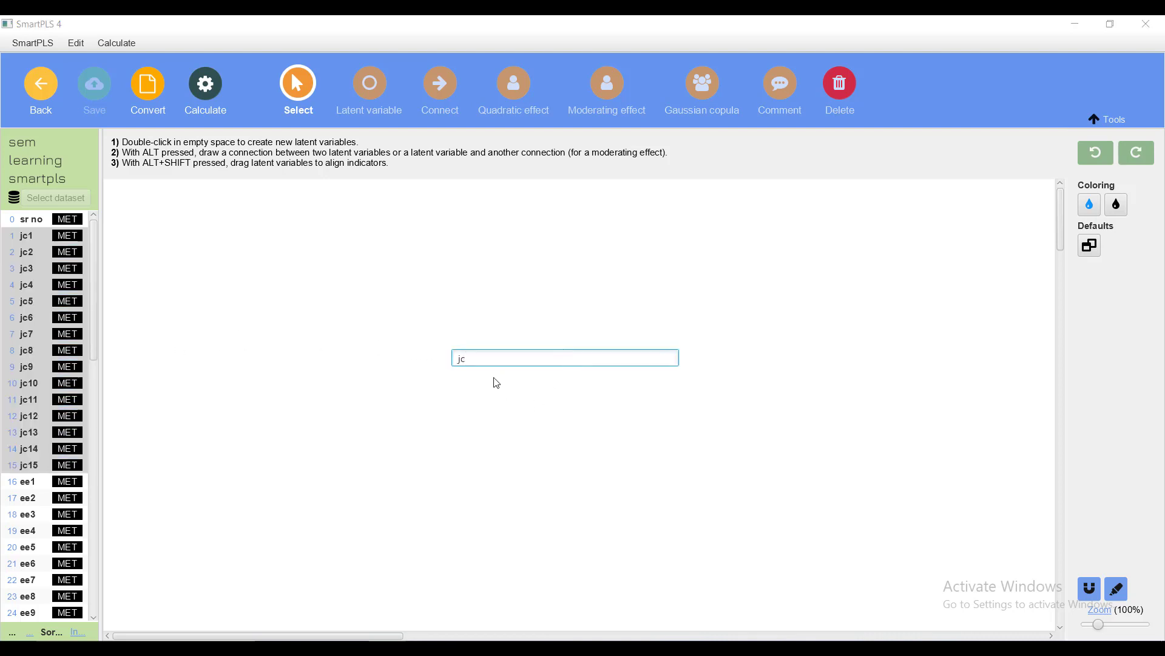
{"action": "key", "text": "Escape"}
{"action": "key", "text": "ctrl+y"}
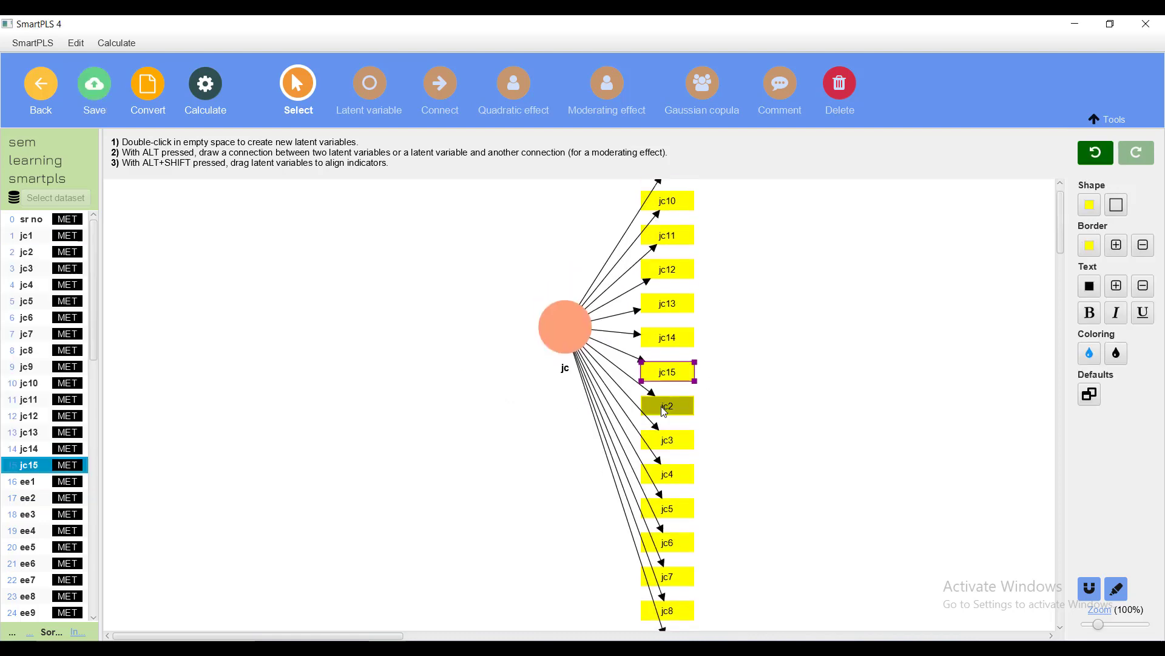
Select the jc construct and scroll through the canvas and indicator list to check it
{"action": "scroll", "coordinate": [663, 469], "scroll_direction": "down", "scroll_amount": 2}
{"action": "scroll", "coordinate": [563, 357], "scroll_direction": "up", "scroll_amount": 5}
{"action": "left_click", "coordinate": [562, 357]}
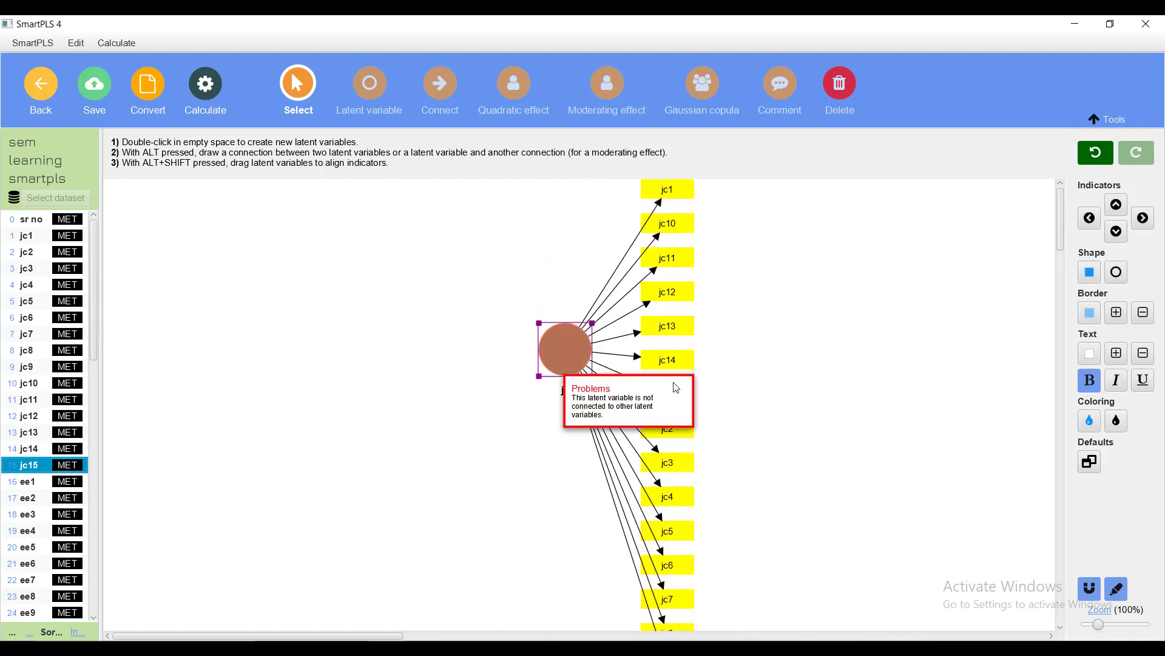
{"action": "scroll", "coordinate": [698, 279], "scroll_direction": "down", "scroll_amount": 4}
{"action": "scroll", "coordinate": [788, 431], "scroll_direction": "up", "scroll_amount": 1}
{"action": "scroll", "coordinate": [787, 431], "scroll_direction": "up", "scroll_amount": 1}
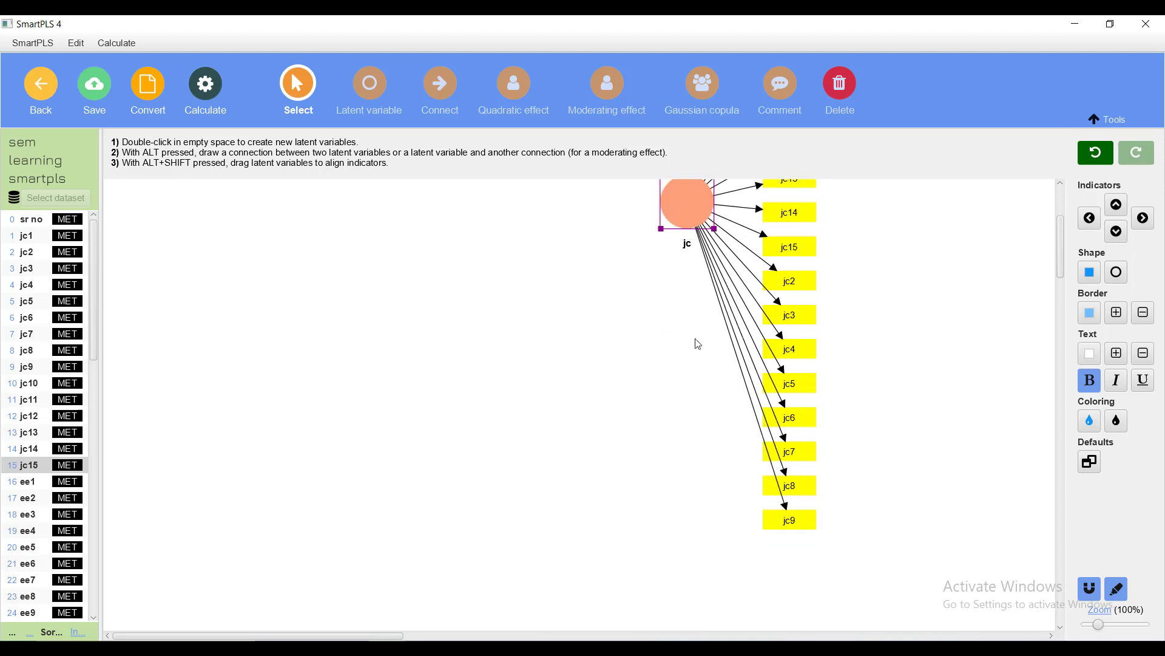
{"action": "mouse_move", "coordinate": [689, 210]}
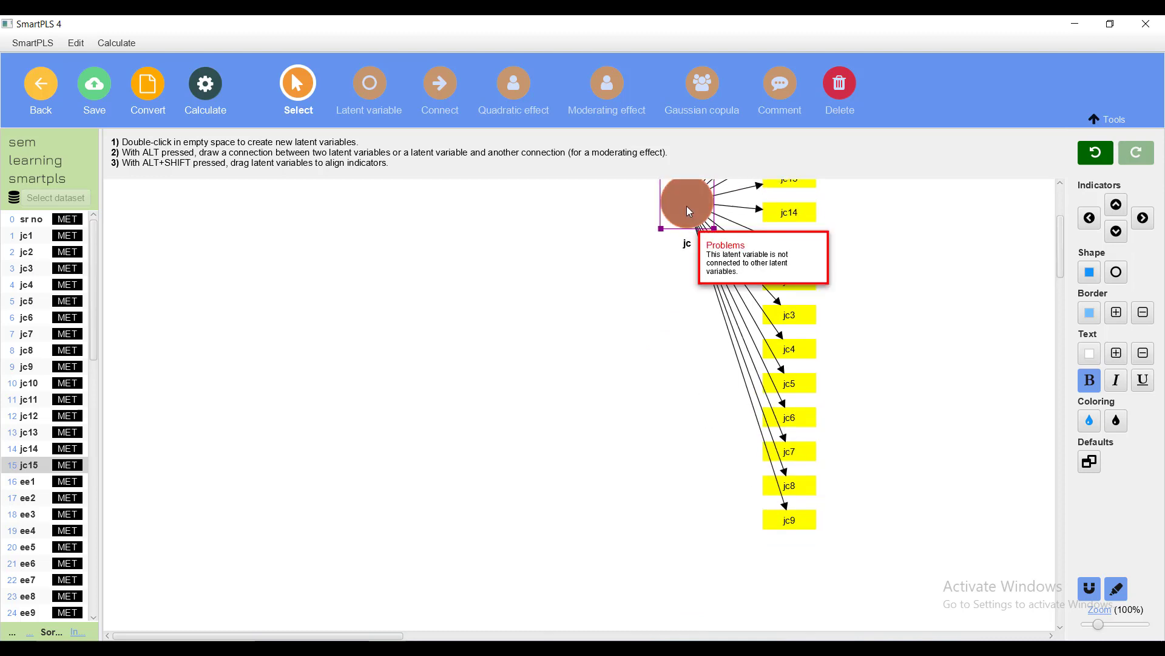
{"action": "scroll", "coordinate": [690, 211], "scroll_direction": "up", "scroll_amount": 4}
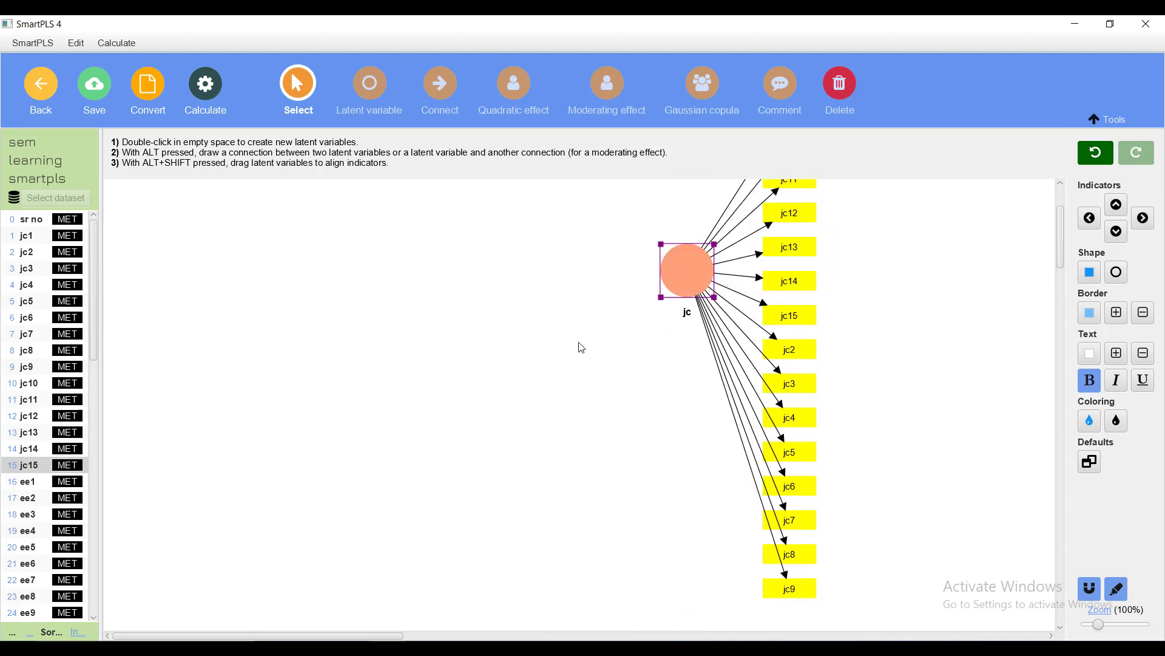
{"action": "scroll", "coordinate": [803, 325], "scroll_direction": "up", "scroll_amount": 4}
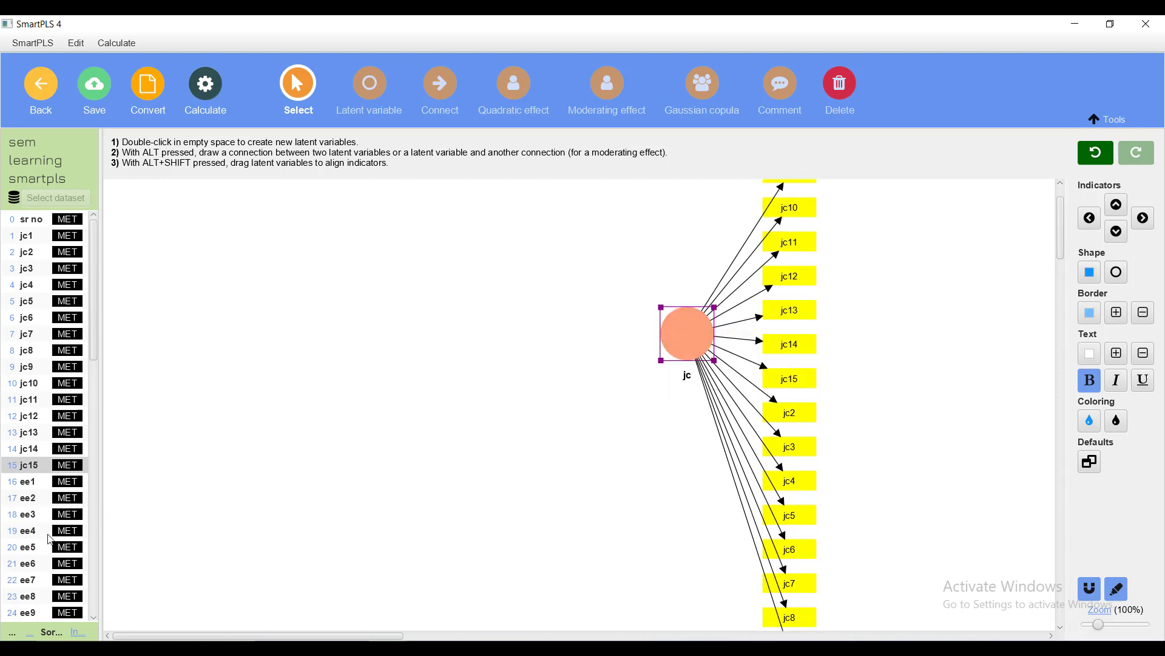
{"action": "scroll", "coordinate": [51, 540], "scroll_direction": "down", "scroll_amount": 11}
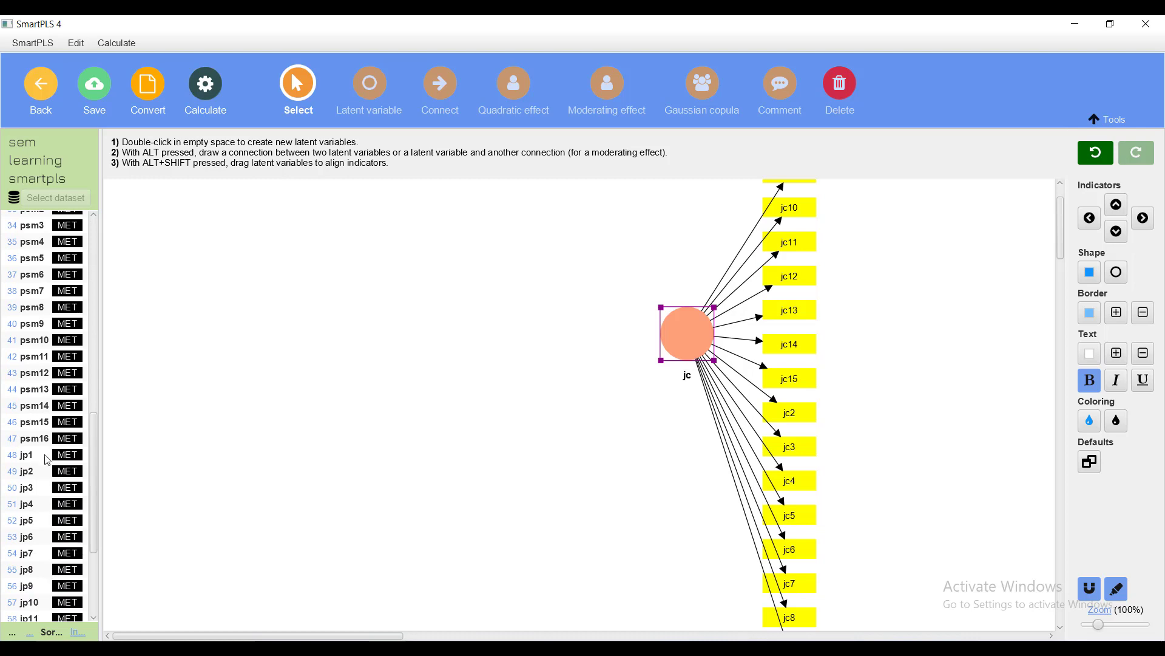
Place indicators jp1–jp14 on the canvas as the construct jp
{"action": "left_click", "coordinate": [28, 462]}
{"action": "key", "text": "shift+Down"}
{"action": "key", "text": "shift+Down"}
{"action": "key", "text": "shift+Down"}
{"action": "key", "text": "shift+Down"}
{"action": "key", "text": "shift+Down"}
{"action": "key", "text": "shift+Down"}
{"action": "key", "text": "shift+Down"}
{"action": "key", "text": "shift+Down"}
{"action": "key", "text": "shift+Down"}
{"action": "key", "text": "shift+Down"}
{"action": "key", "text": "shift+Down"}
{"action": "key", "text": "shift+Down"}
{"action": "key", "text": "shift+Down"}
{"action": "key", "text": "shift+Down"}
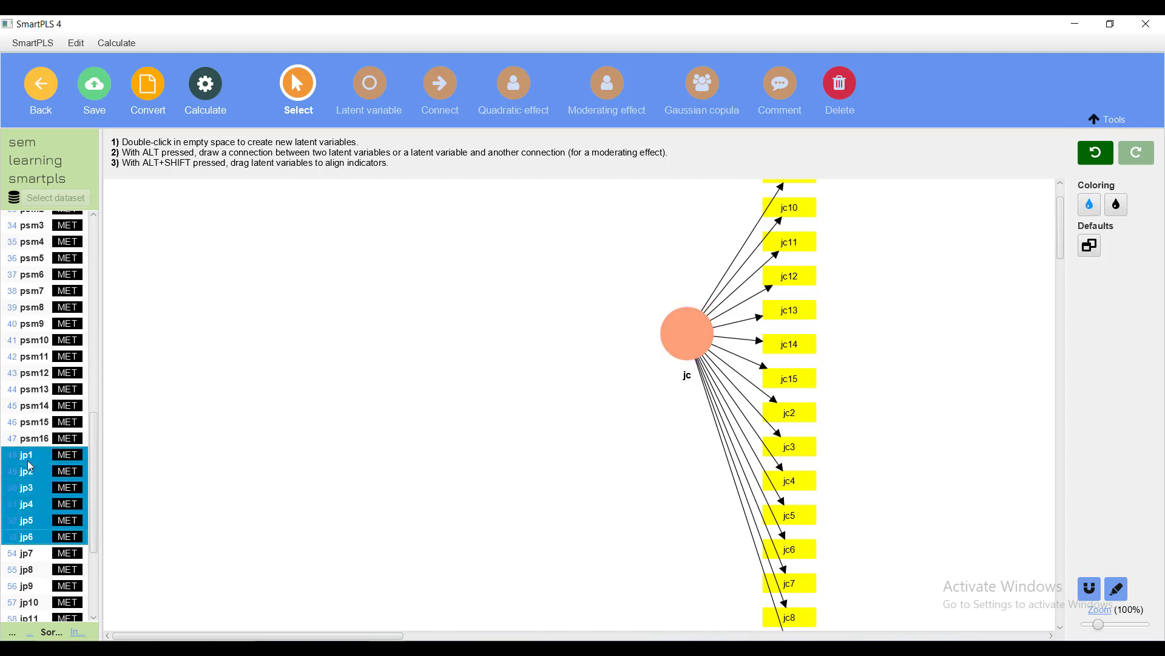
{"action": "key", "text": "shift+Down"}
{"action": "key", "text": "shift+Down"}
{"action": "key", "text": "shift+Up"}
{"action": "key", "text": "shift+Up"}
{"action": "key", "text": "shift+Up"}
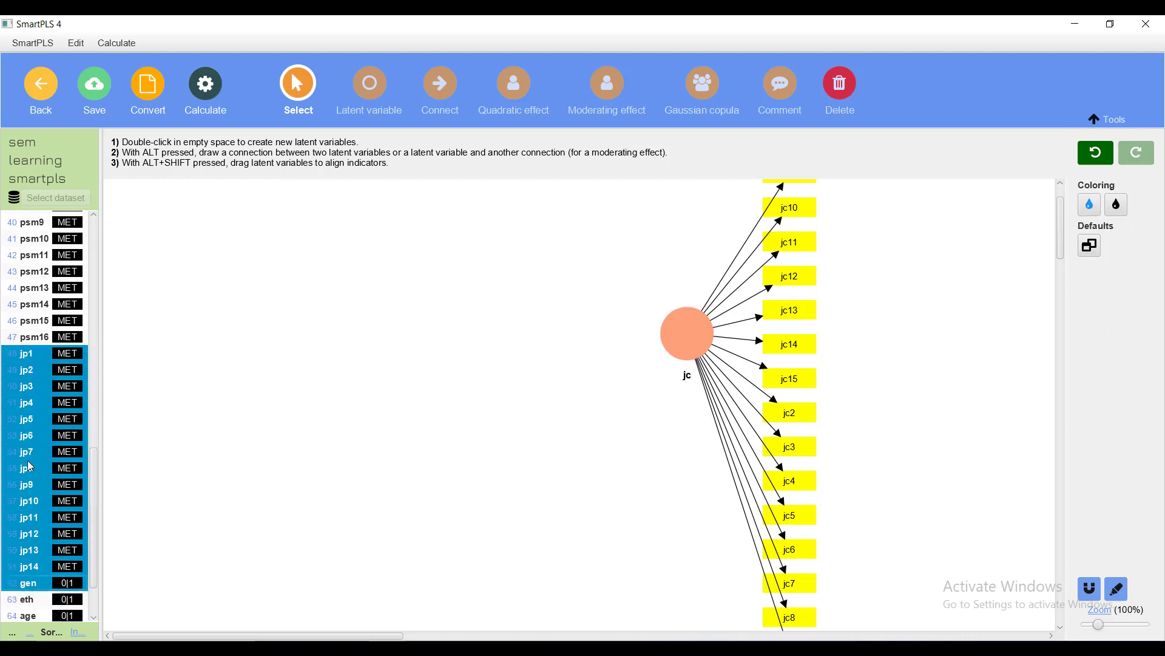
{"action": "left_click_drag", "start_coordinate": [25, 506], "coordinate": [252, 345]}
{"action": "key", "text": "Return"}
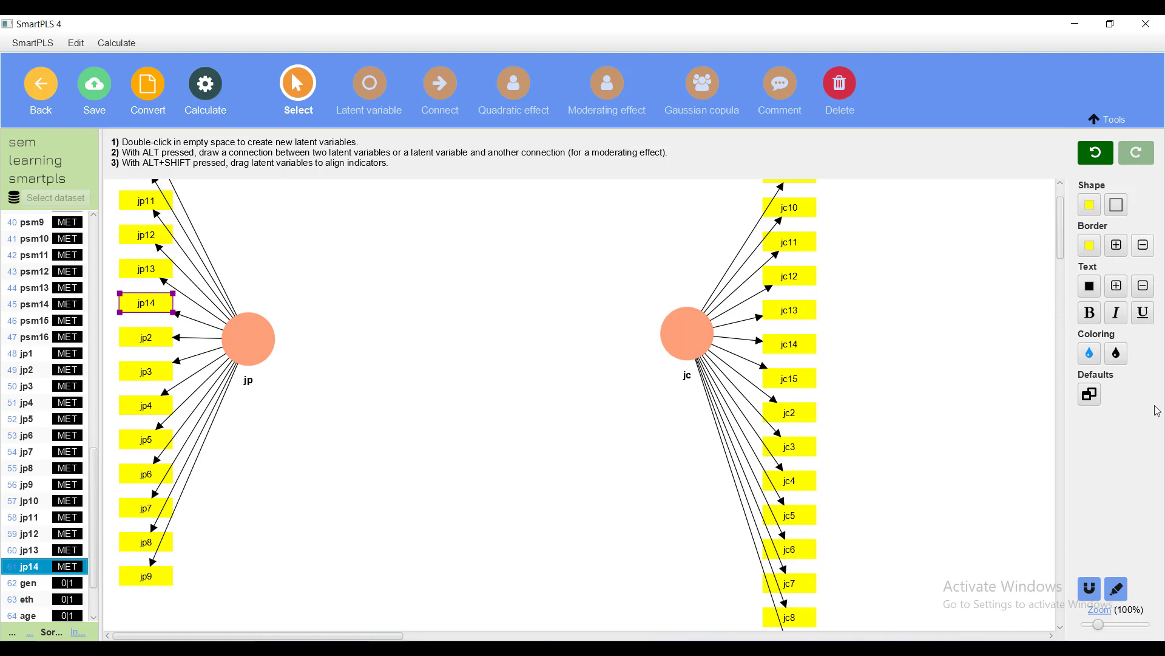
Set the zoom to 61% and move jc and jp with indicators down-right
{"action": "left_click", "coordinate": [1095, 628]}
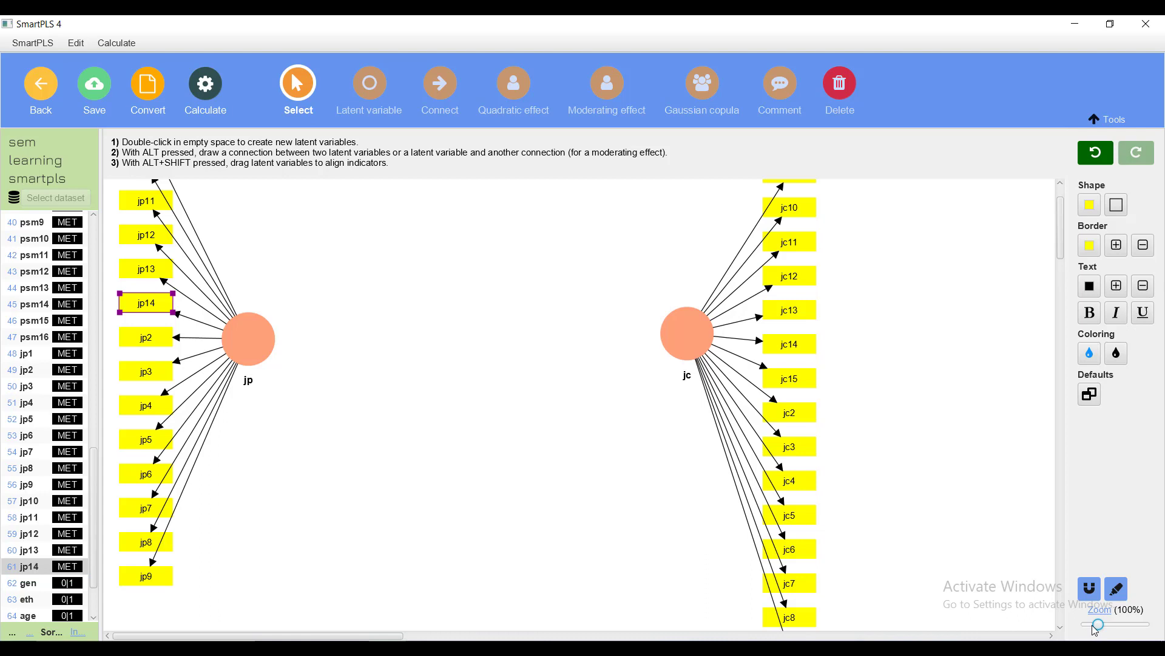
{"action": "scroll", "coordinate": [1095, 628], "scroll_direction": "down", "scroll_amount": 2}
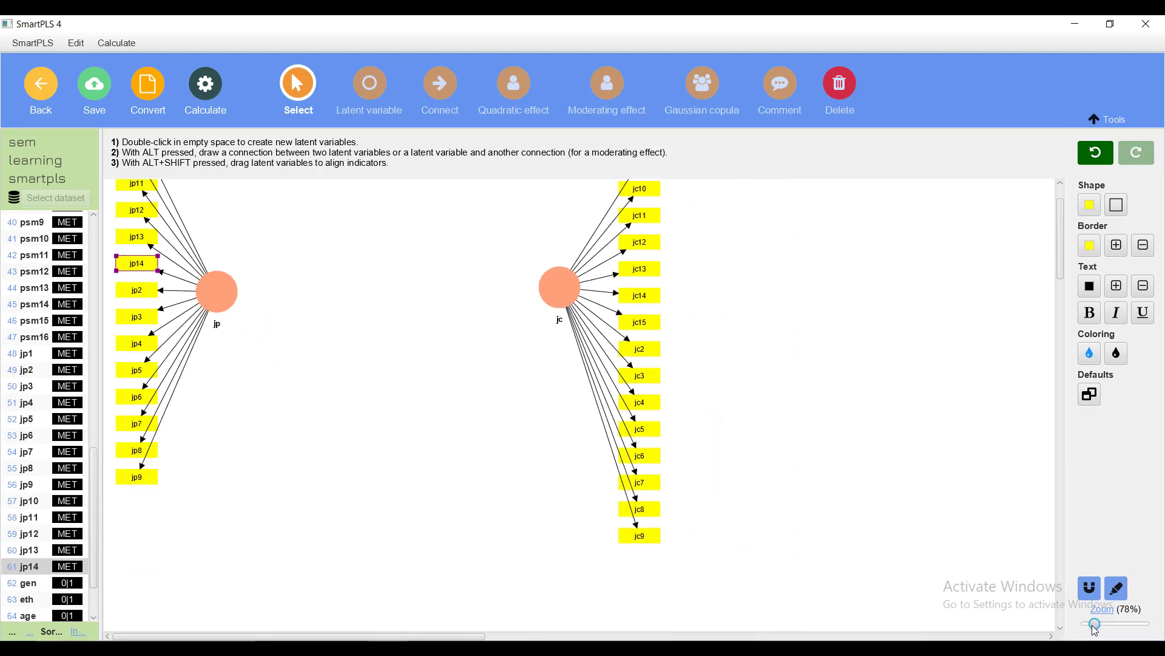
{"action": "scroll", "coordinate": [1095, 630], "scroll_direction": "up", "scroll_amount": 1}
{"action": "left_click_drag", "start_coordinate": [606, 304], "coordinate": [636, 358]}
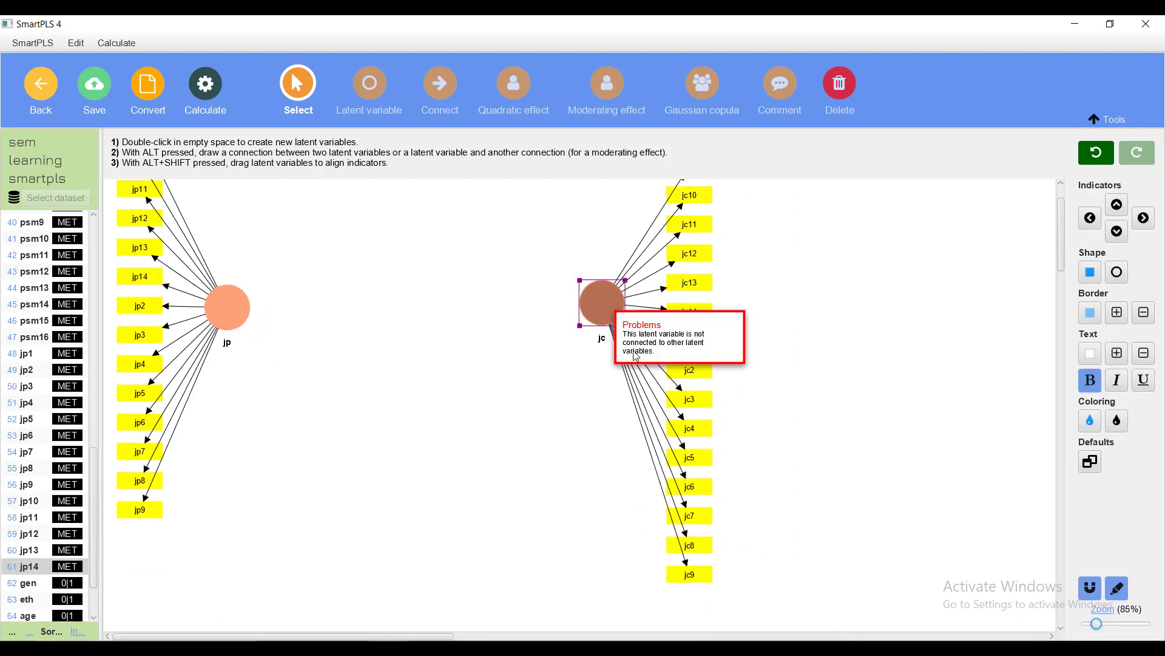
{"action": "left_click_drag", "start_coordinate": [1100, 629], "coordinate": [585, 460]}
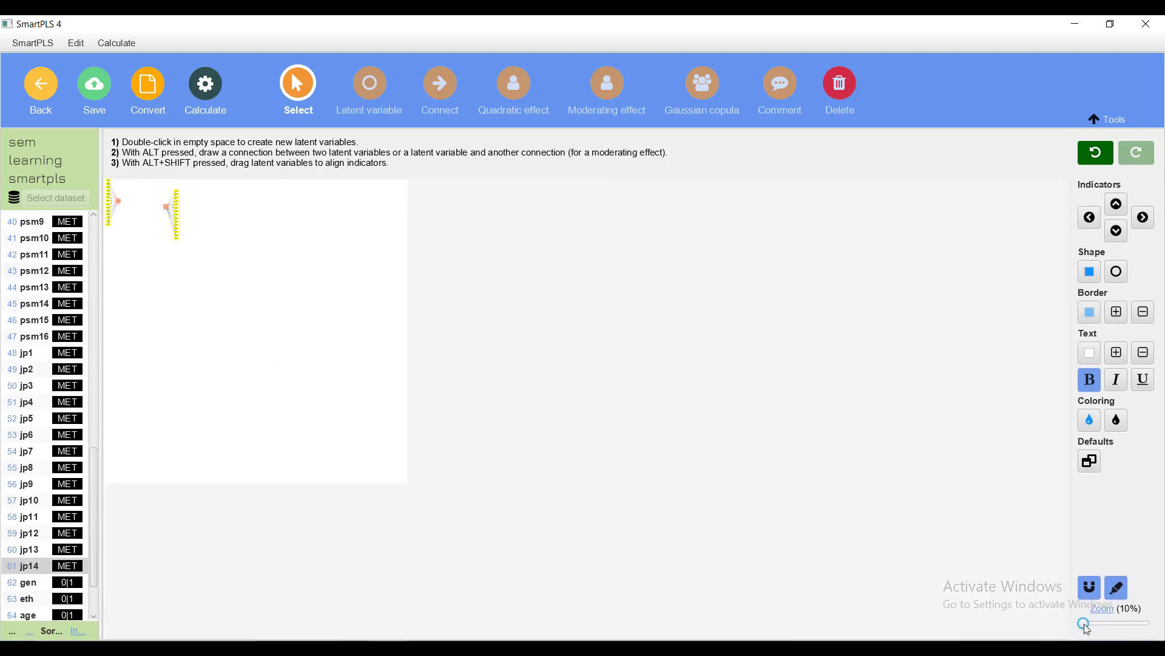
{"action": "left_click_drag", "start_coordinate": [1093, 629], "coordinate": [1097, 629]}
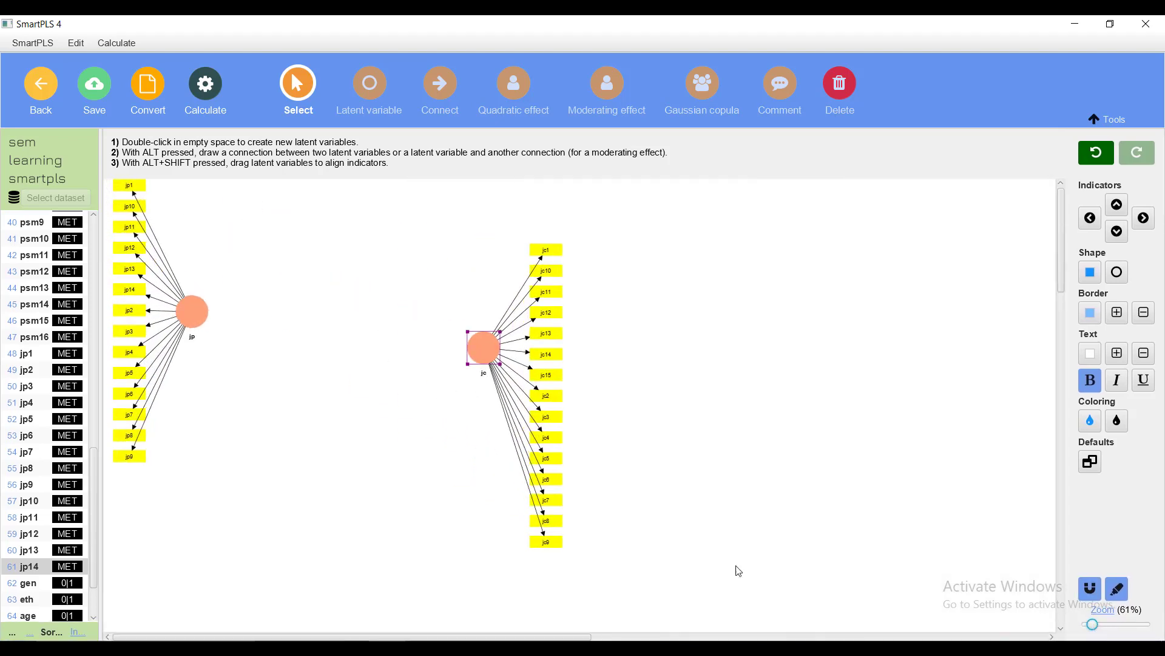
{"action": "left_click", "coordinate": [178, 304]}
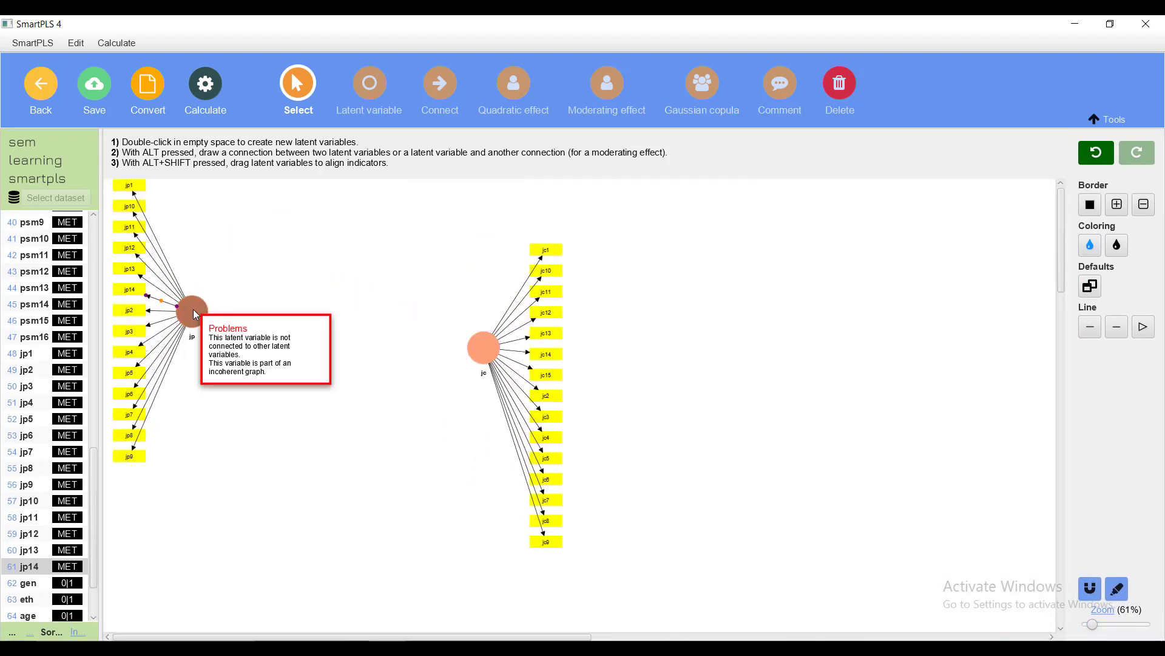
{"action": "left_click", "coordinate": [196, 314]}
{"action": "left_click_drag", "start_coordinate": [196, 313], "coordinate": [213, 368]}
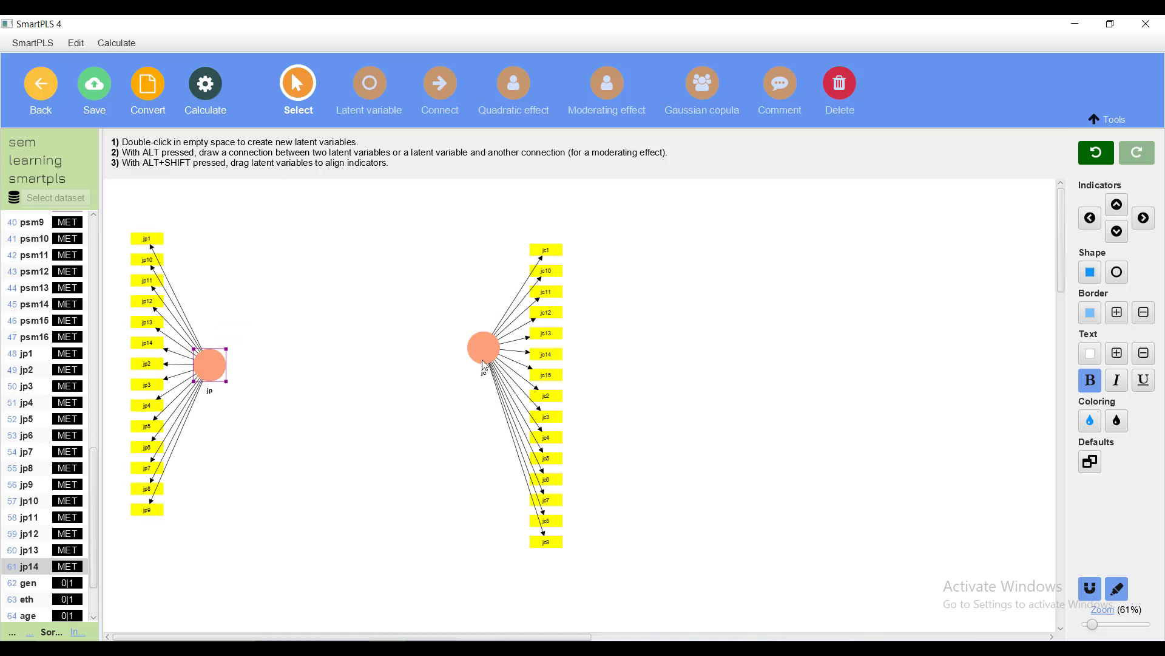
{"action": "right_click", "coordinate": [403, 481]}
Draw a structural path from jp to jc with the Connect tool
{"action": "left_click", "coordinate": [254, 369]}
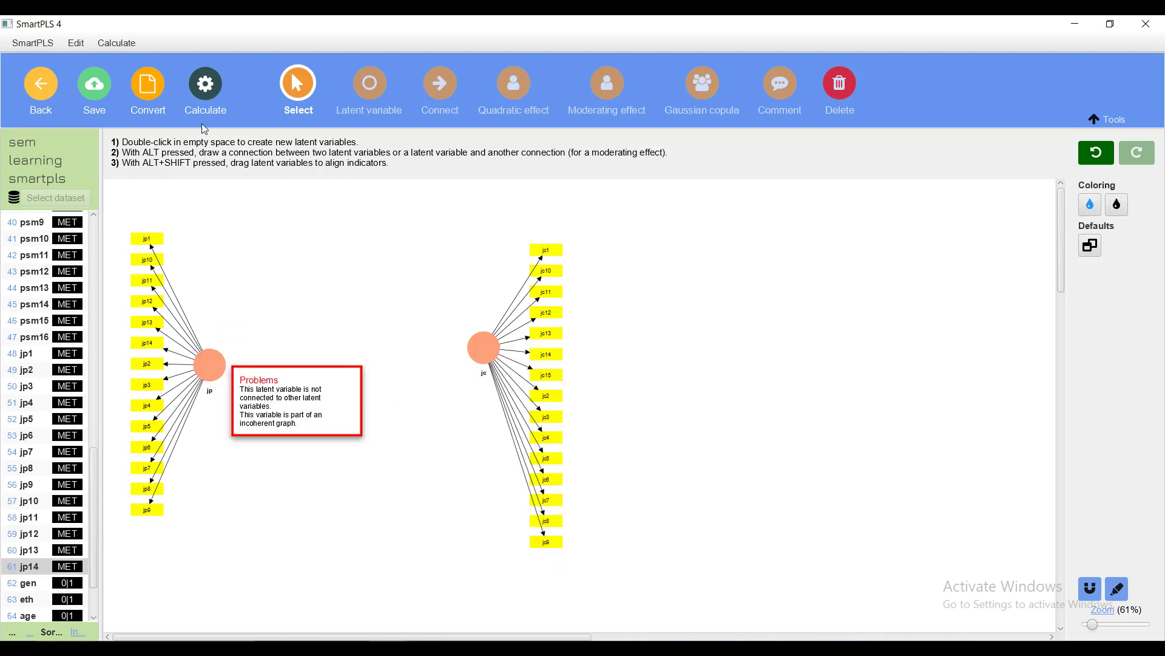
{"action": "key", "text": "alt"}
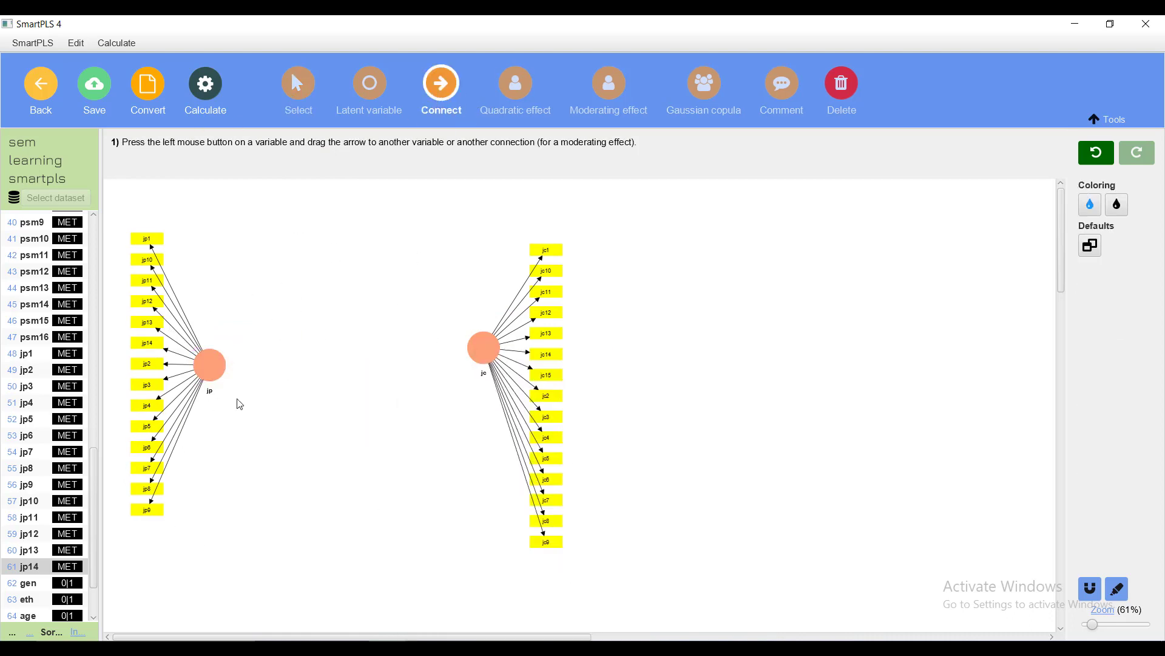
{"action": "left_click_drag", "start_coordinate": [210, 365], "coordinate": [480, 355]}
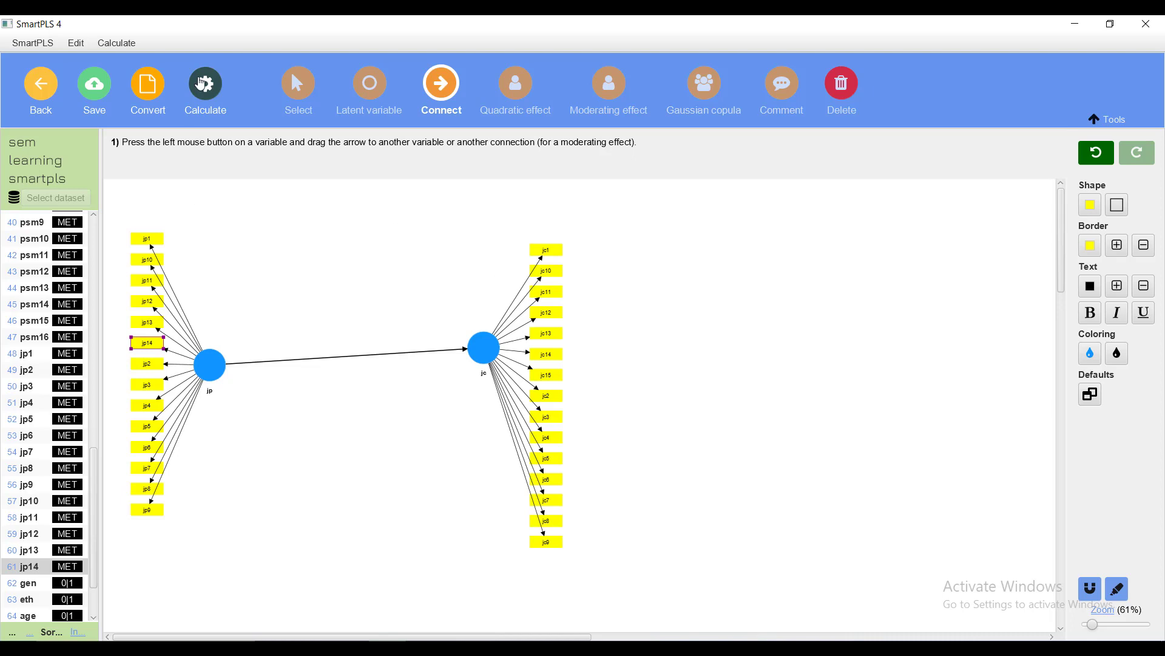
Run the PLS-SEM algorithm with default settings, giving jp→jc 0.564 and jc R-square 0.341
{"action": "left_click", "coordinate": [202, 83]}
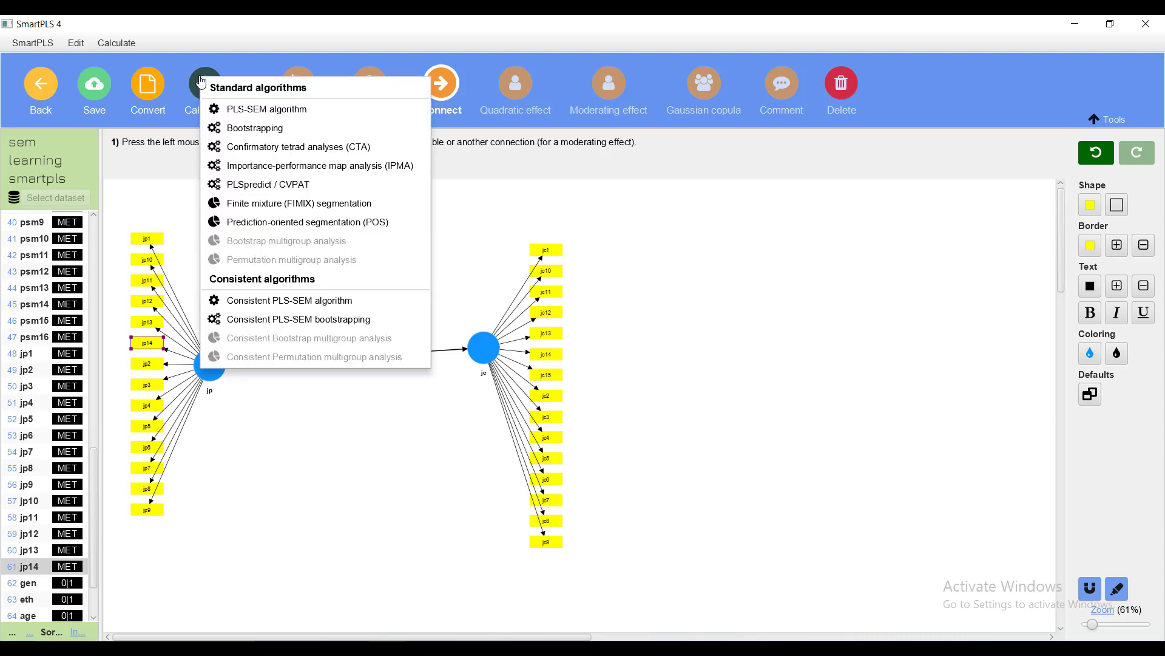
{"action": "left_click", "coordinate": [245, 111]}
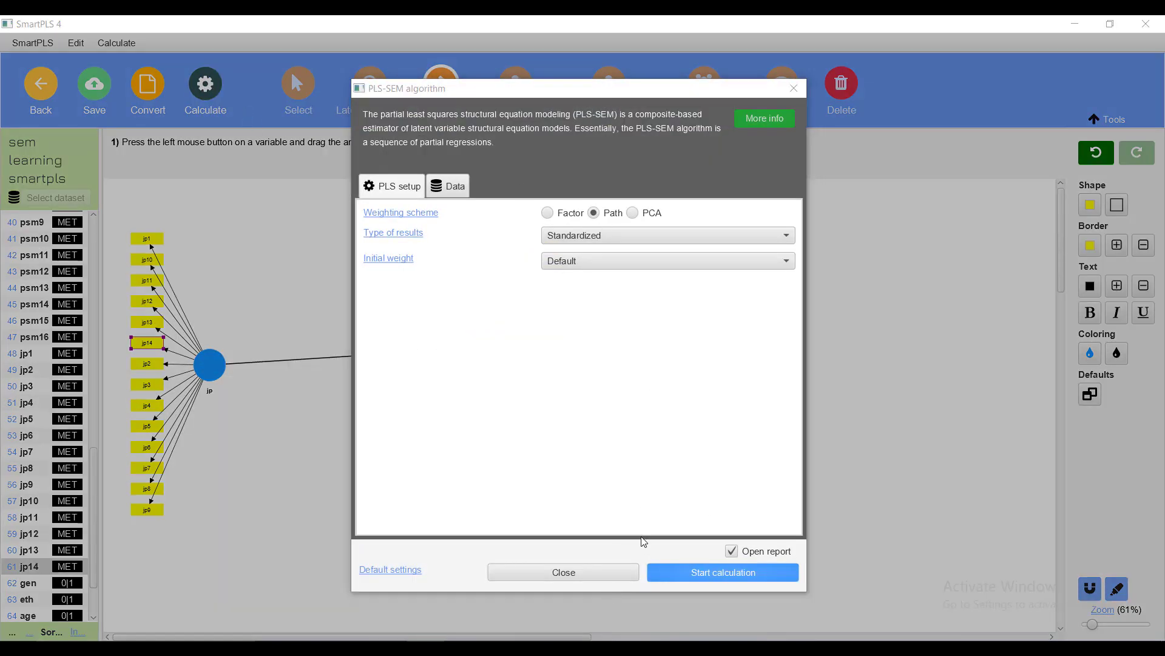
{"action": "left_click", "coordinate": [695, 572]}
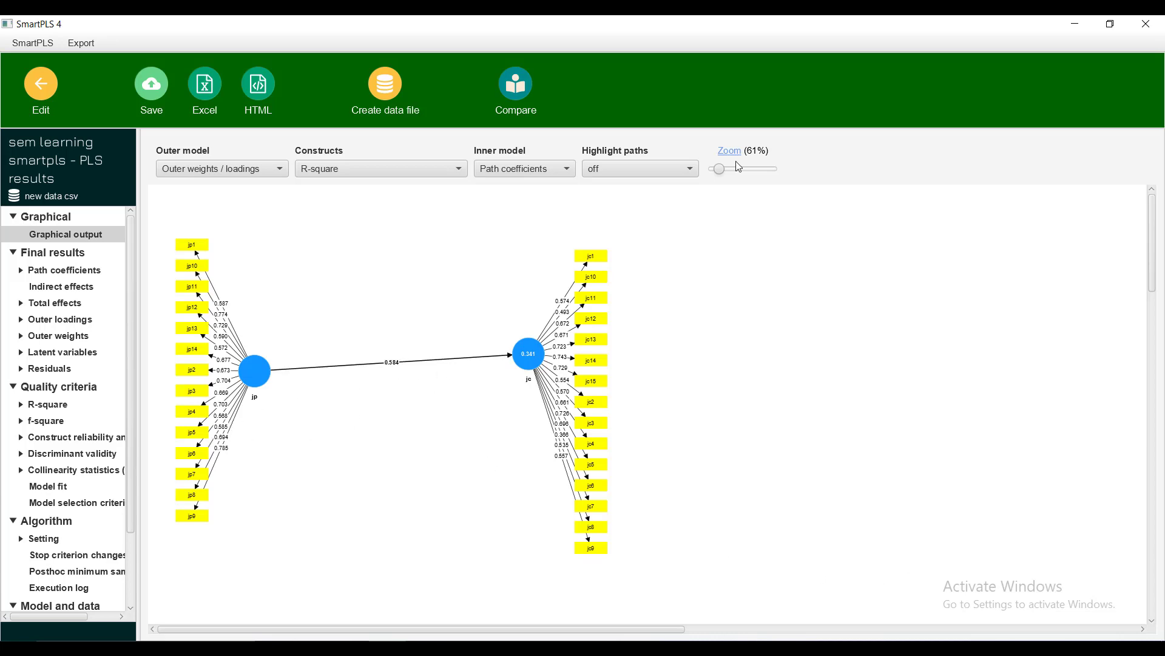
{"action": "left_click_drag", "start_coordinate": [726, 174], "coordinate": [732, 173]}
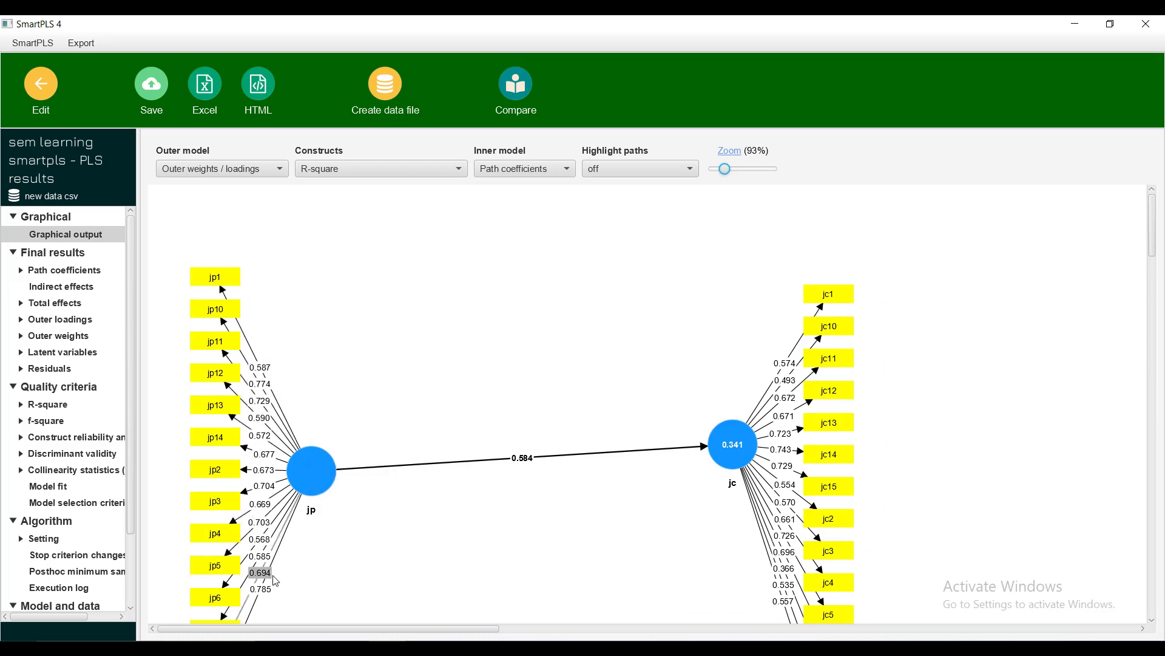
{"action": "mouse_move", "coordinate": [315, 472]}
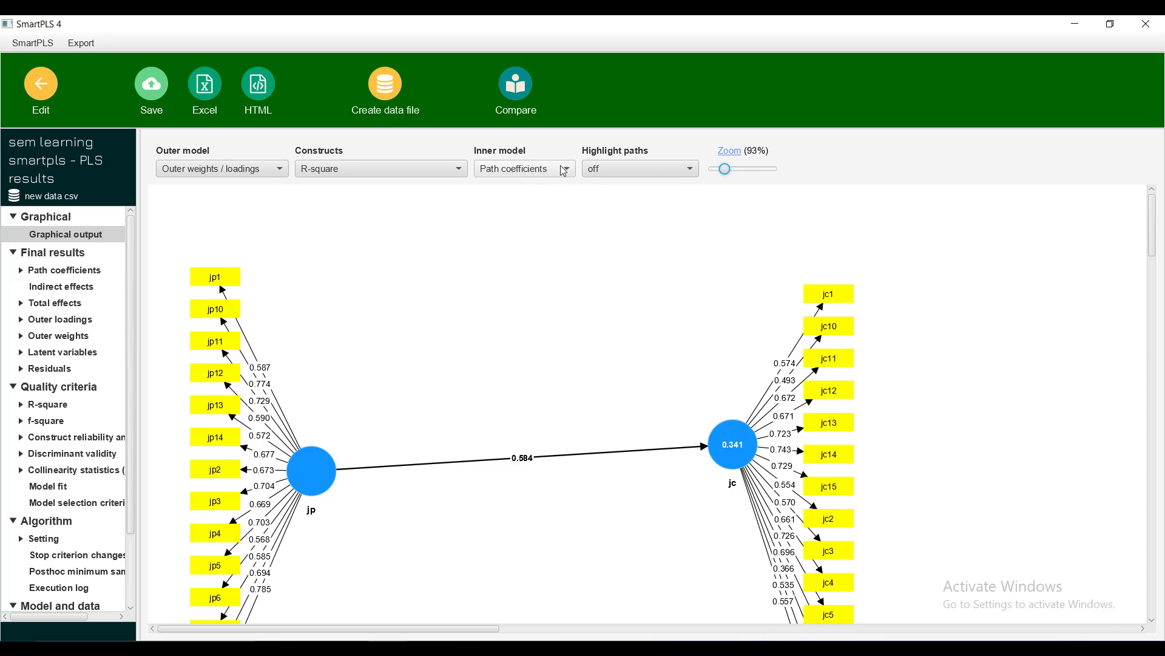
{"action": "left_click", "coordinate": [431, 173]}
{"action": "left_click", "coordinate": [364, 271]}
View path coefficients as matrix, list and bar chart, then indirect and total effects (jp→jc 0.584)
{"action": "mouse_move", "coordinate": [733, 445]}
{"action": "left_click", "coordinate": [49, 272]}
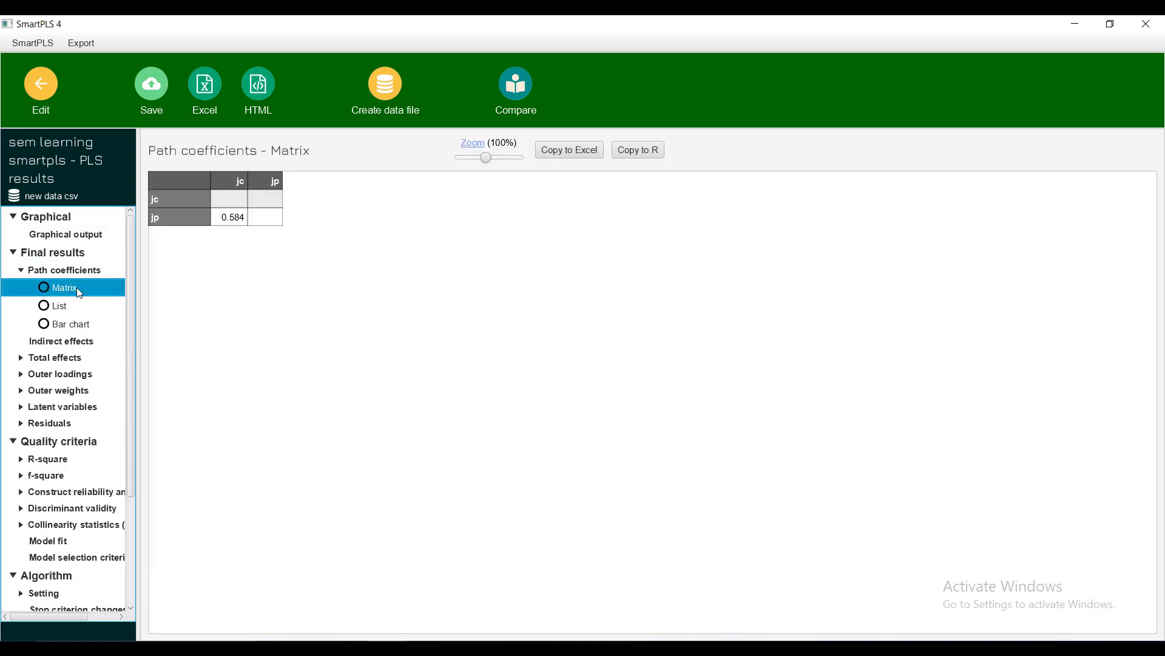
{"action": "left_click", "coordinate": [232, 197]}
{"action": "left_click", "coordinate": [237, 221]}
{"action": "left_click", "coordinate": [55, 311]}
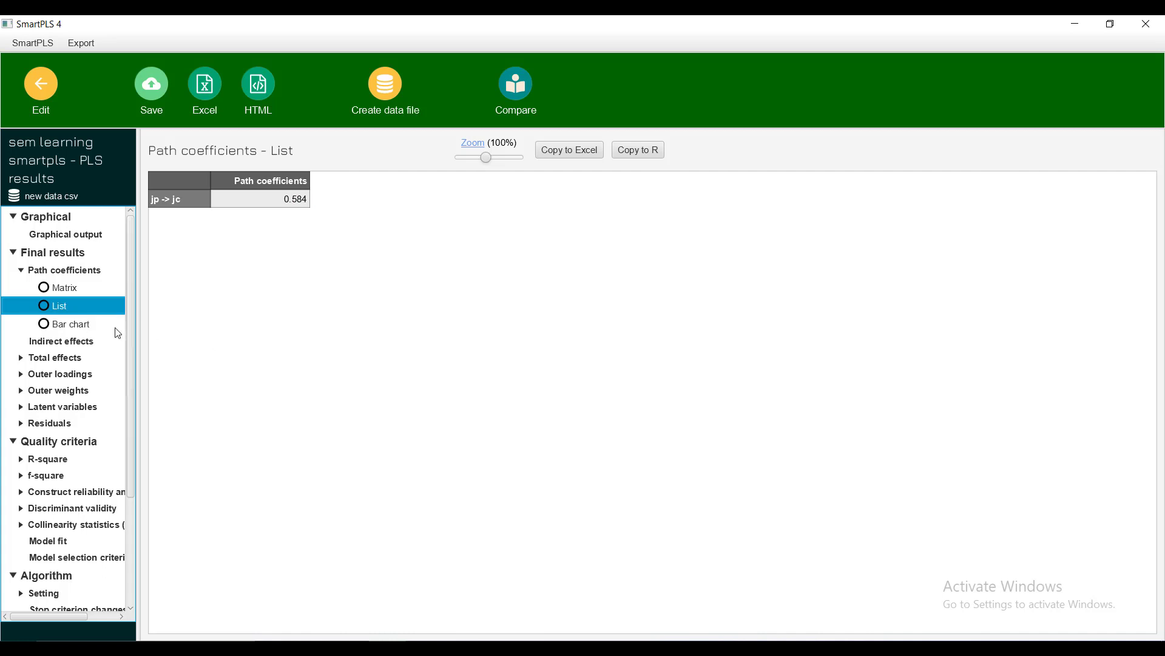
{"action": "left_click", "coordinate": [61, 330]}
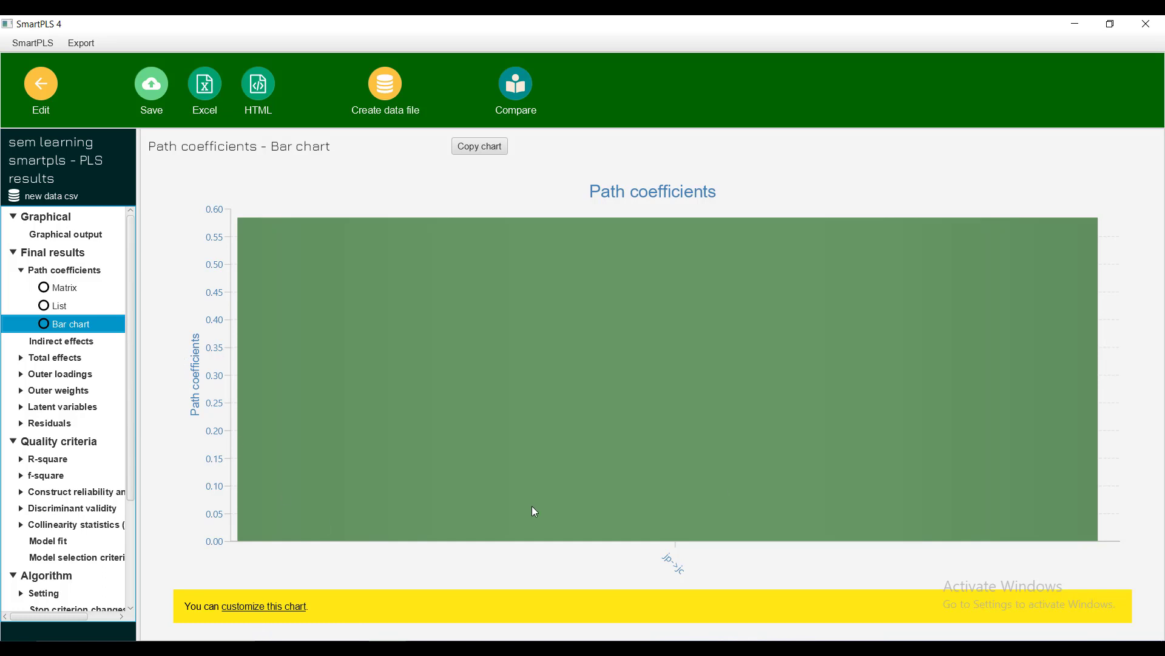
{"action": "left_click", "coordinate": [53, 341]}
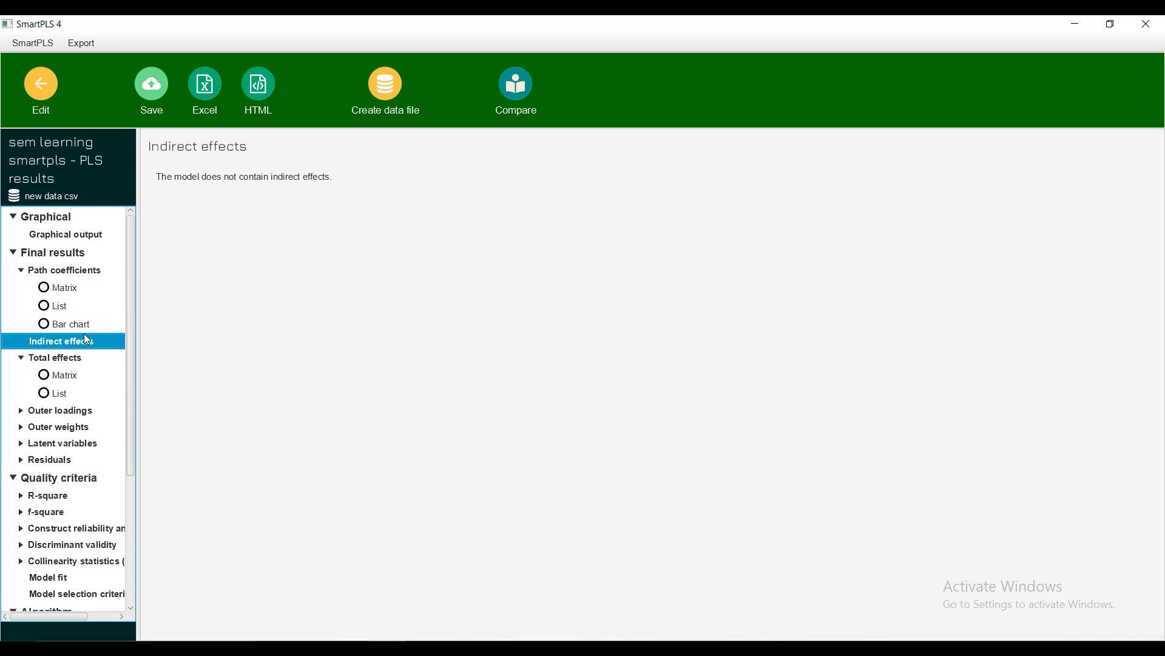
{"action": "left_click", "coordinate": [47, 381]}
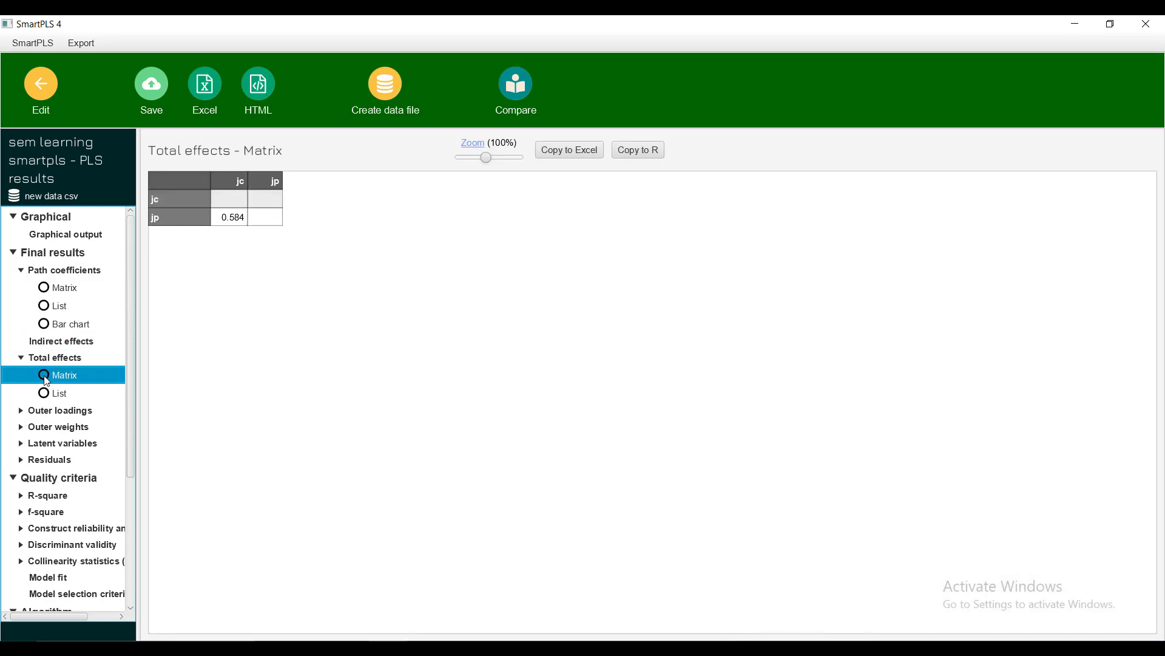
Scroll the outer loadings matrix: jc from 0.366 (jc7) to 0.743, jp from 0.568 to 0.785
{"action": "left_click", "coordinate": [53, 412]}
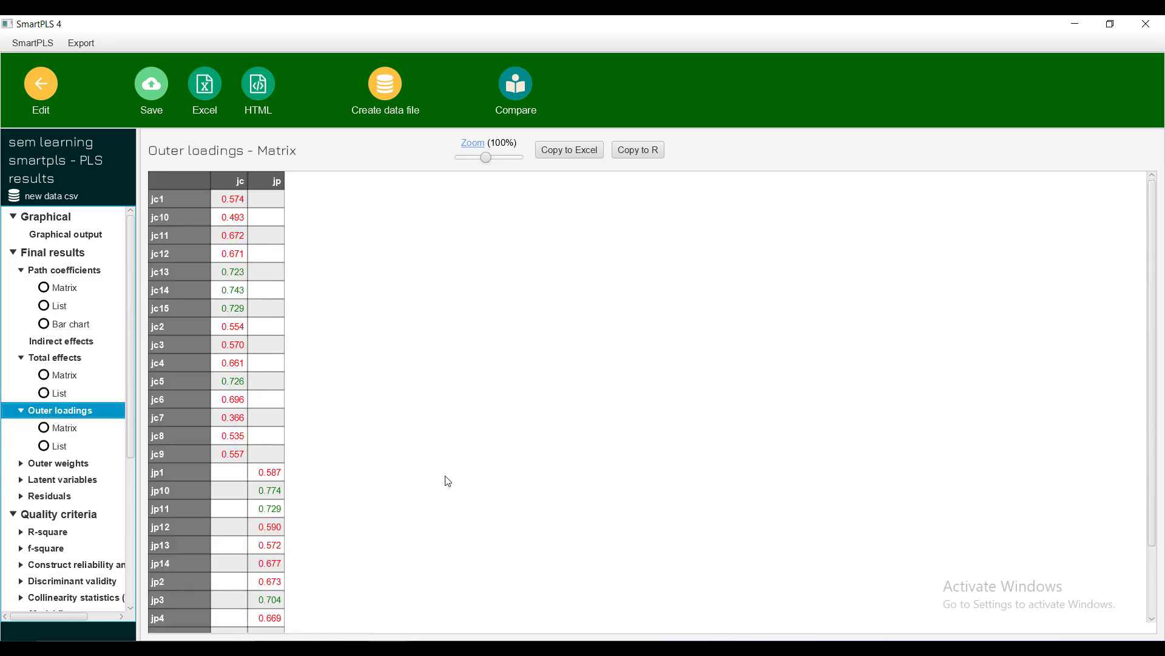
{"action": "scroll", "coordinate": [448, 481], "scroll_direction": "down", "scroll_amount": 3}
{"action": "scroll", "coordinate": [448, 481], "scroll_direction": "up", "scroll_amount": 3}
{"action": "scroll", "coordinate": [428, 461], "scroll_direction": "down", "scroll_amount": 3}
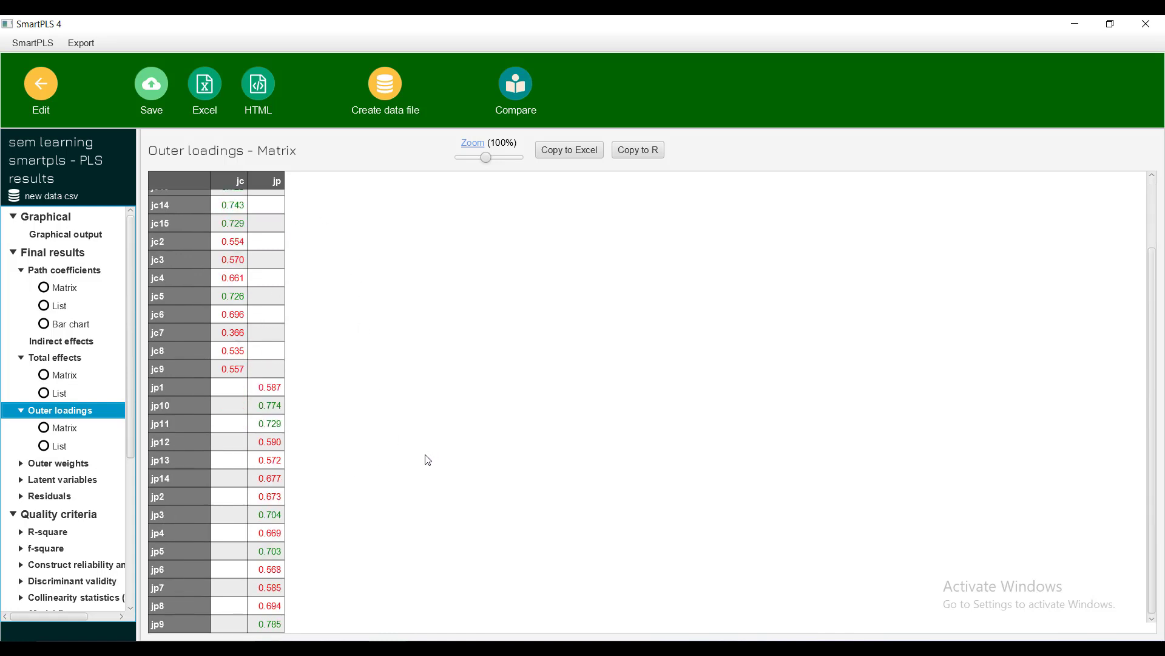
{"action": "scroll", "coordinate": [428, 460], "scroll_direction": "up", "scroll_amount": 3}
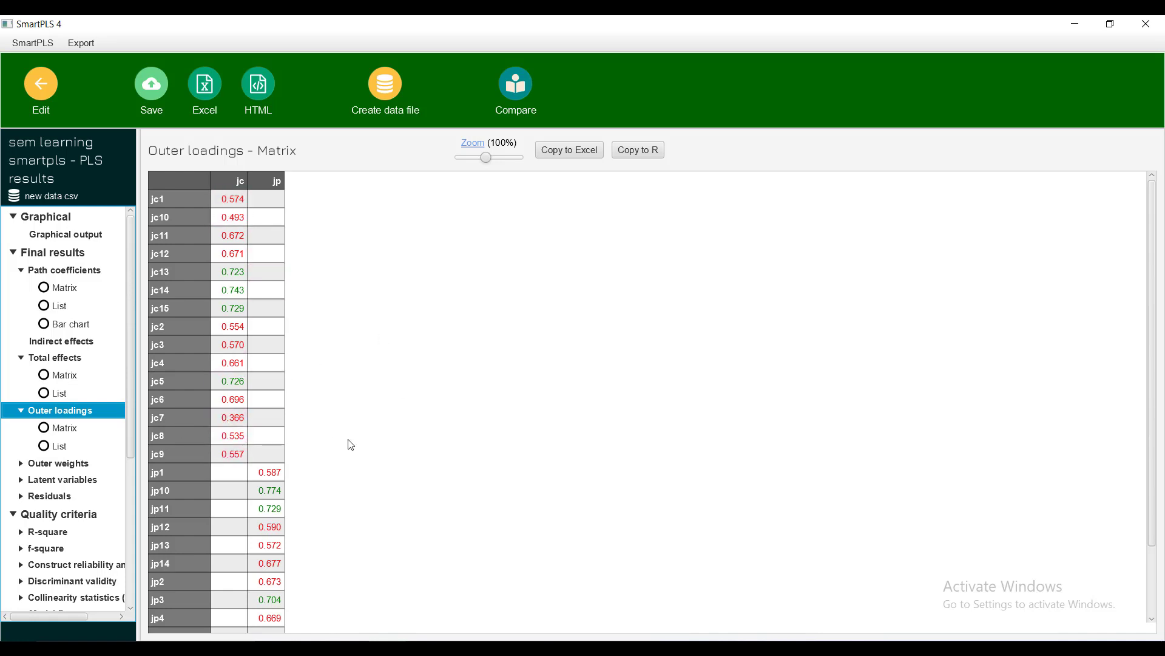
{"action": "scroll", "coordinate": [349, 444], "scroll_direction": "down", "scroll_amount": 3}
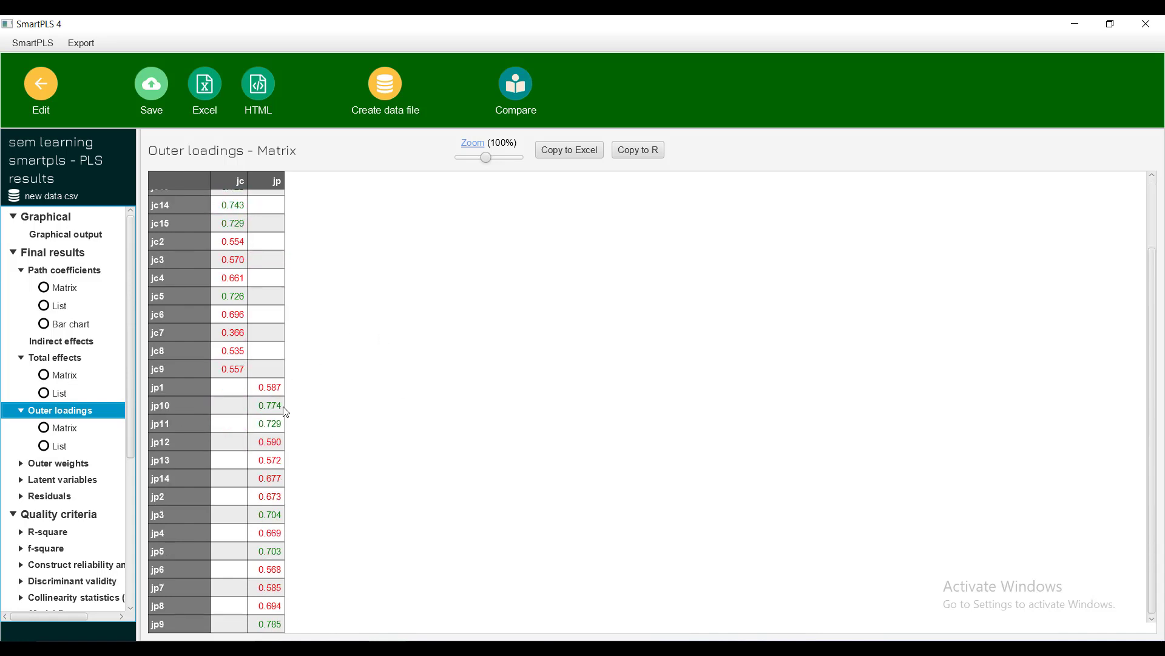
{"action": "scroll", "coordinate": [358, 449], "scroll_direction": "up", "scroll_amount": 3}
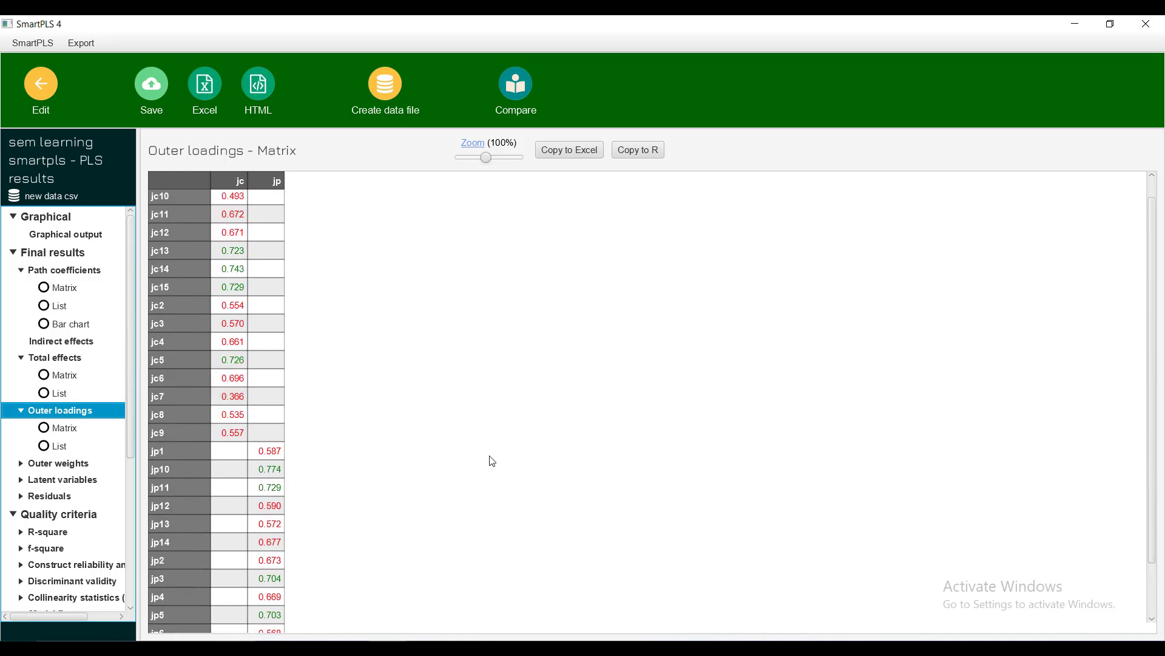
{"action": "scroll", "coordinate": [489, 461], "scroll_direction": "up", "scroll_amount": 1}
{"action": "scroll", "coordinate": [431, 525], "scroll_direction": "down", "scroll_amount": 4}
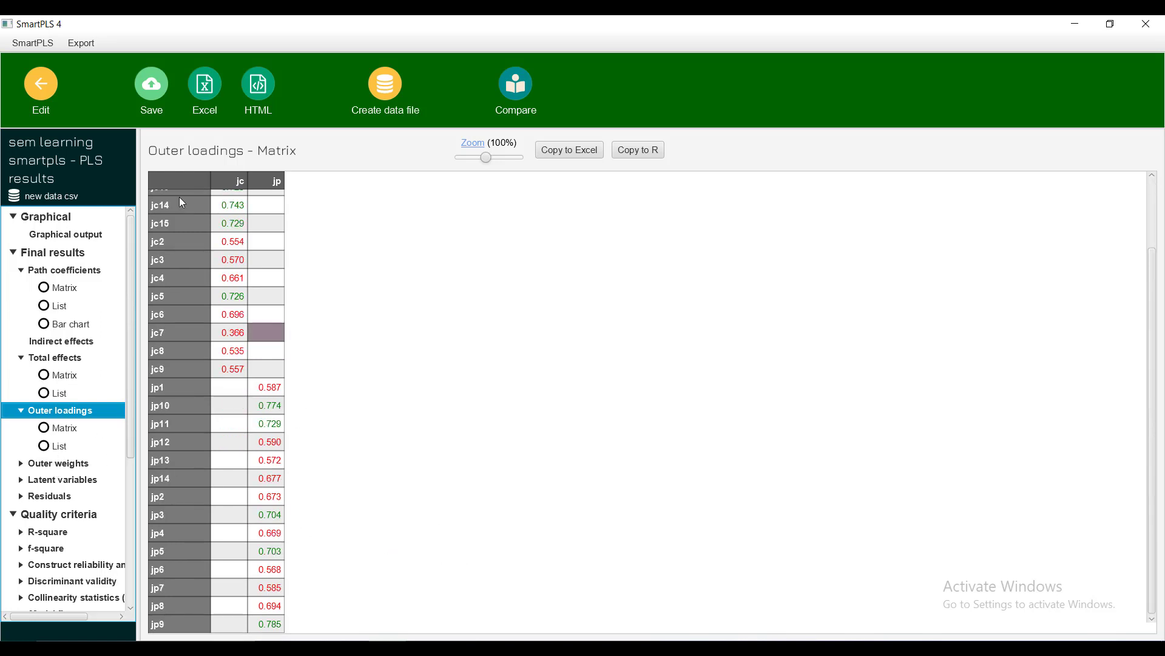
{"action": "scroll", "coordinate": [240, 383], "scroll_direction": "up", "scroll_amount": 4}
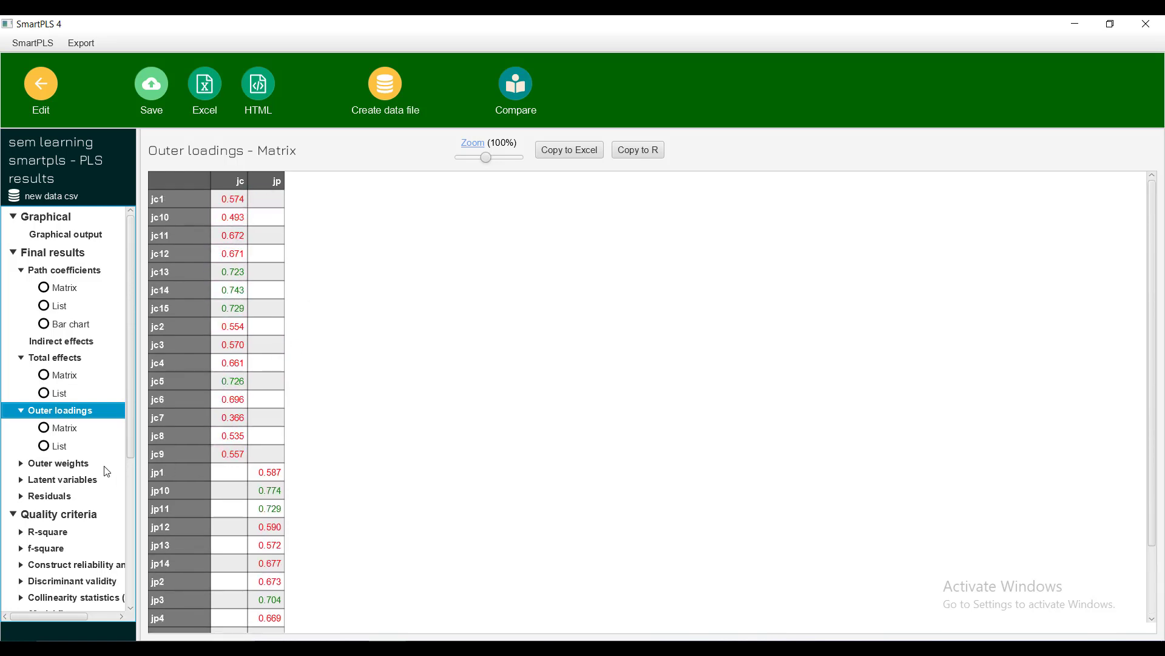
View the outer weights matrix and the latent variable scores table
{"action": "left_click", "coordinate": [69, 467]}
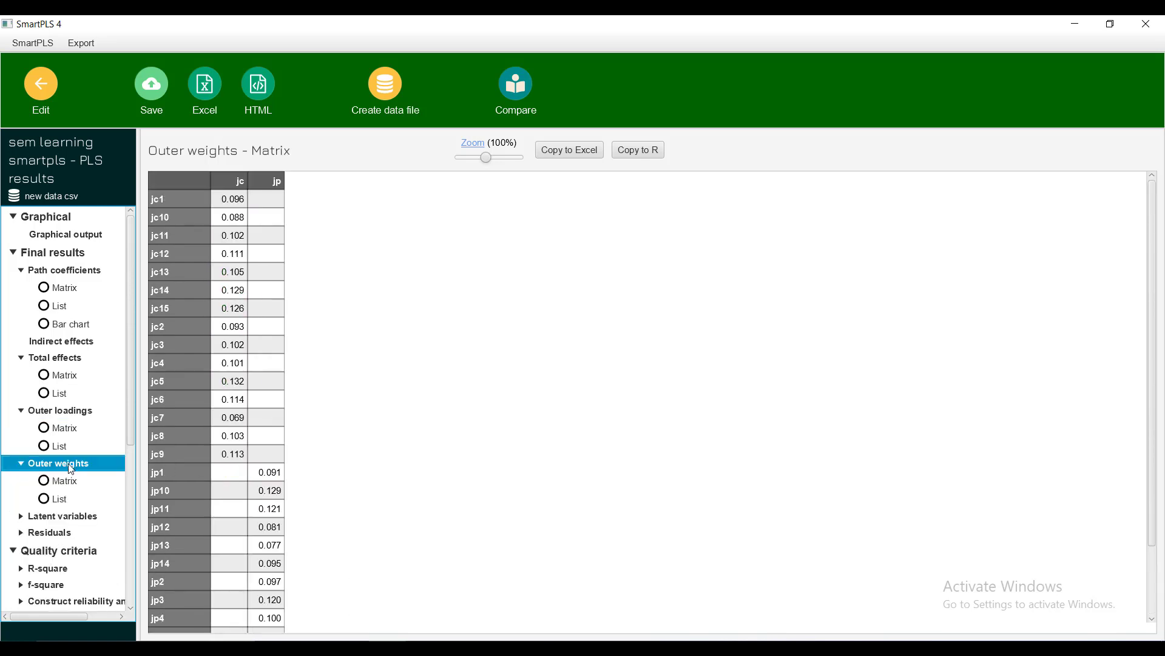
{"action": "scroll", "coordinate": [267, 495], "scroll_direction": "down", "scroll_amount": 4}
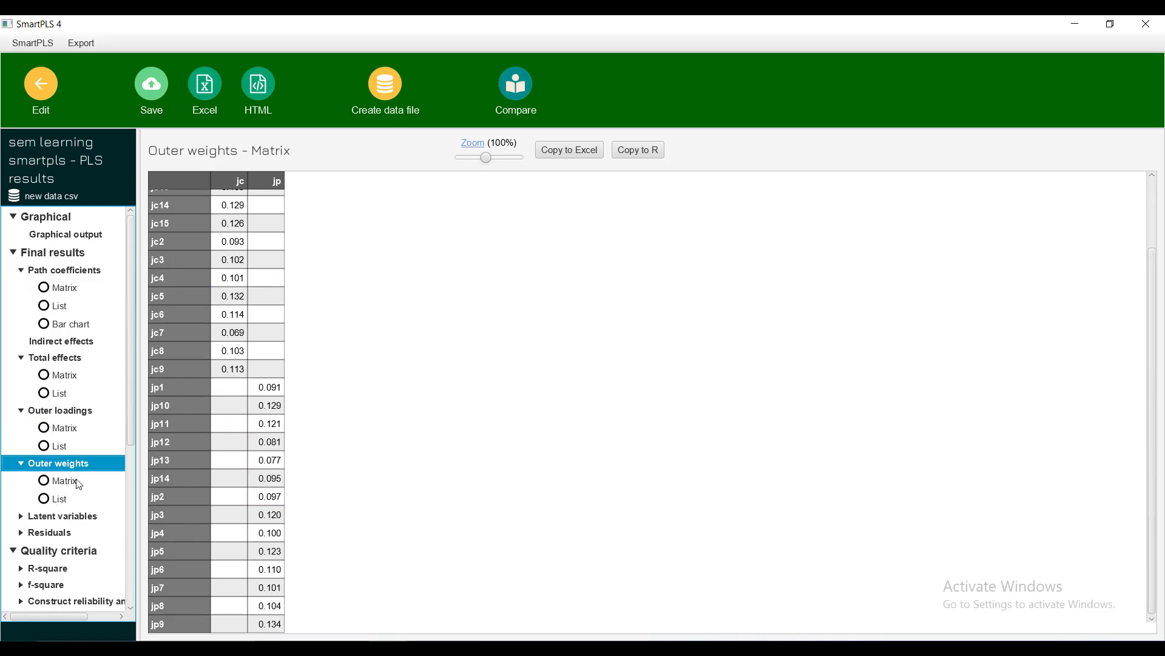
{"action": "left_click", "coordinate": [45, 516]}
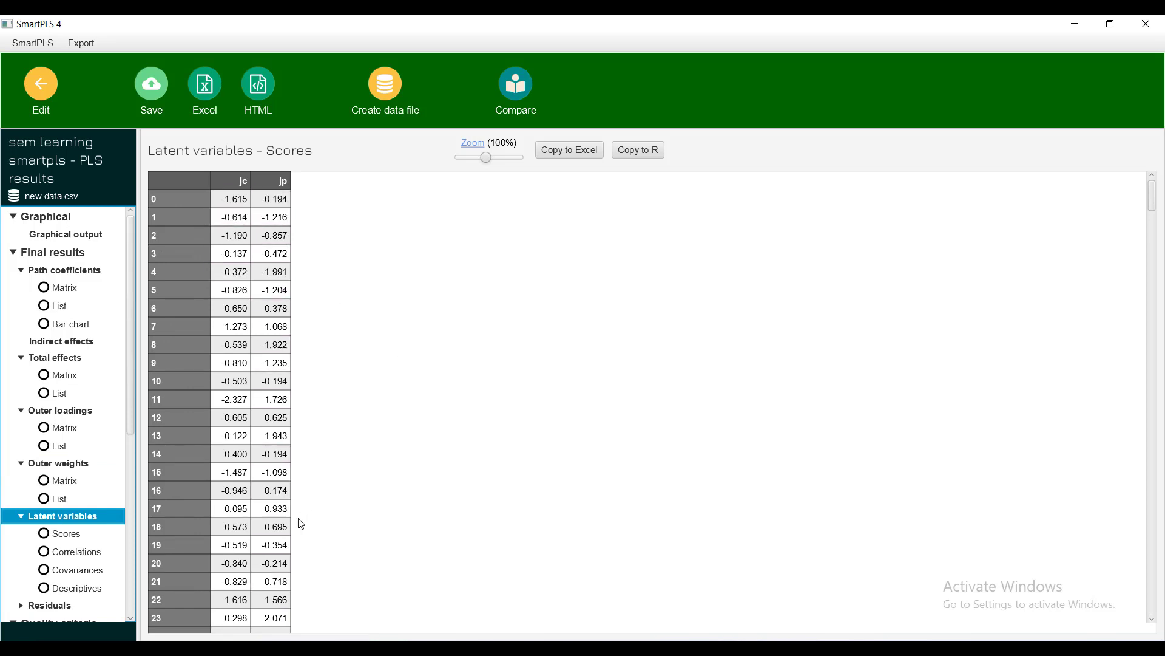
{"action": "left_click", "coordinate": [50, 540]}
Review latent variable correlations, covariances and descriptives, then the residual outer model scores
{"action": "left_click", "coordinate": [48, 559]}
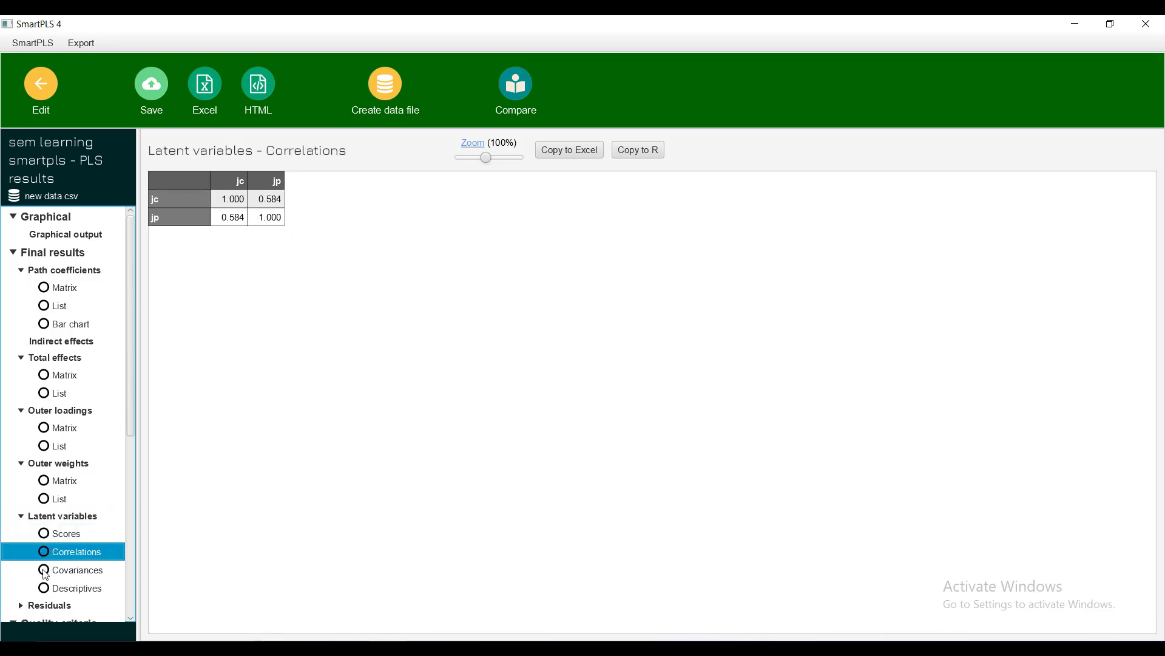
{"action": "left_click", "coordinate": [45, 574]}
{"action": "left_click", "coordinate": [46, 589]}
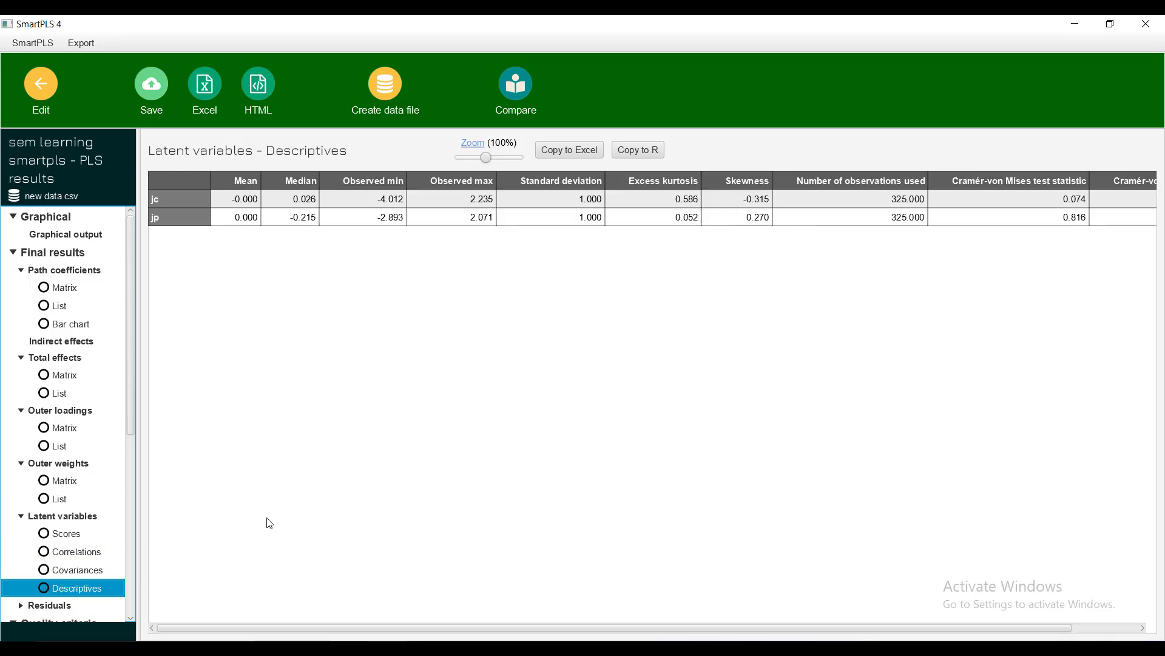
{"action": "scroll", "coordinate": [94, 517], "scroll_direction": "down", "scroll_amount": 3}
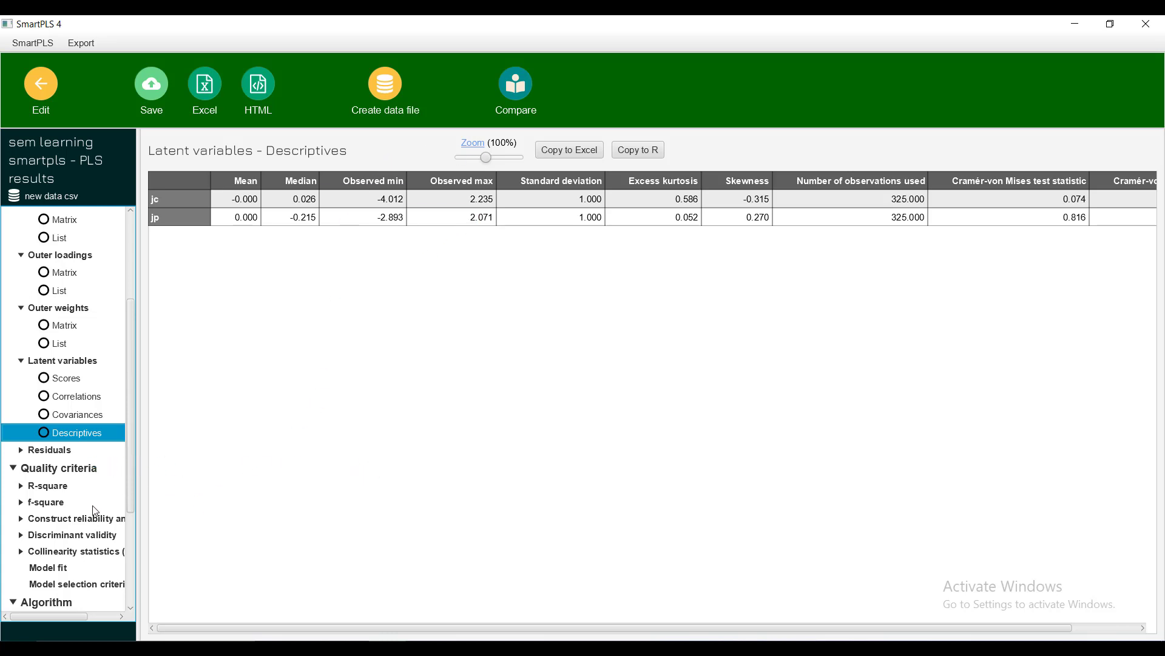
{"action": "left_click", "coordinate": [51, 454]}
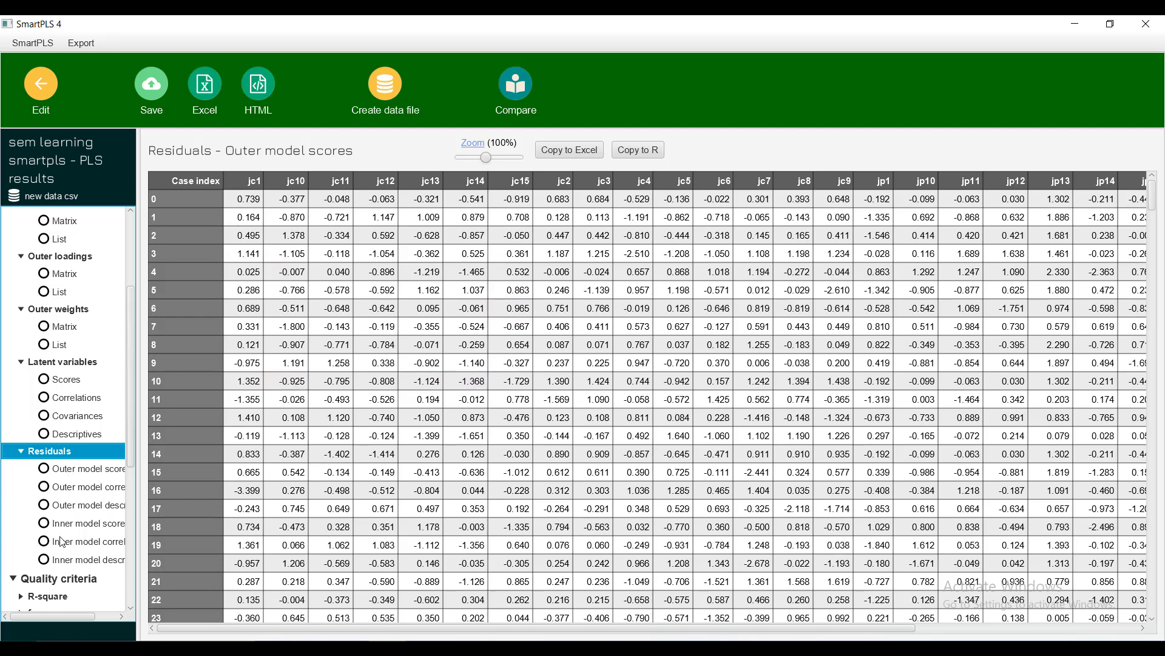
Review jc R-square 0.341 and f-square 0.517, then the construct reliability and validity overview
{"action": "scroll", "coordinate": [61, 540], "scroll_direction": "down", "scroll_amount": 5}
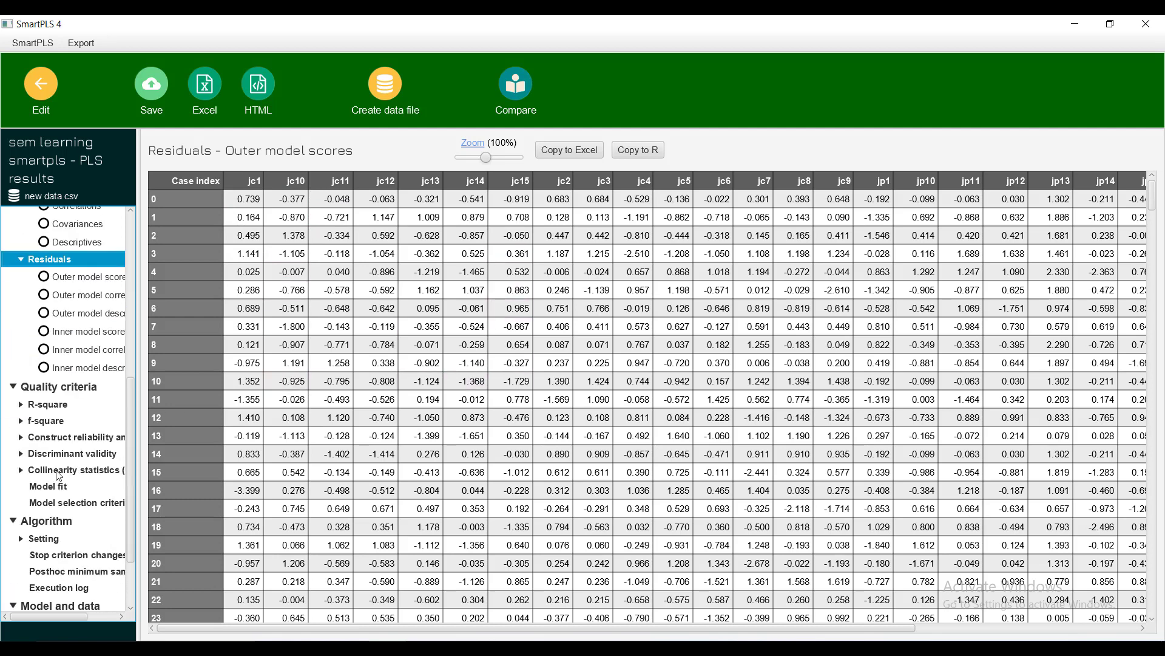
{"action": "left_click", "coordinate": [34, 405]}
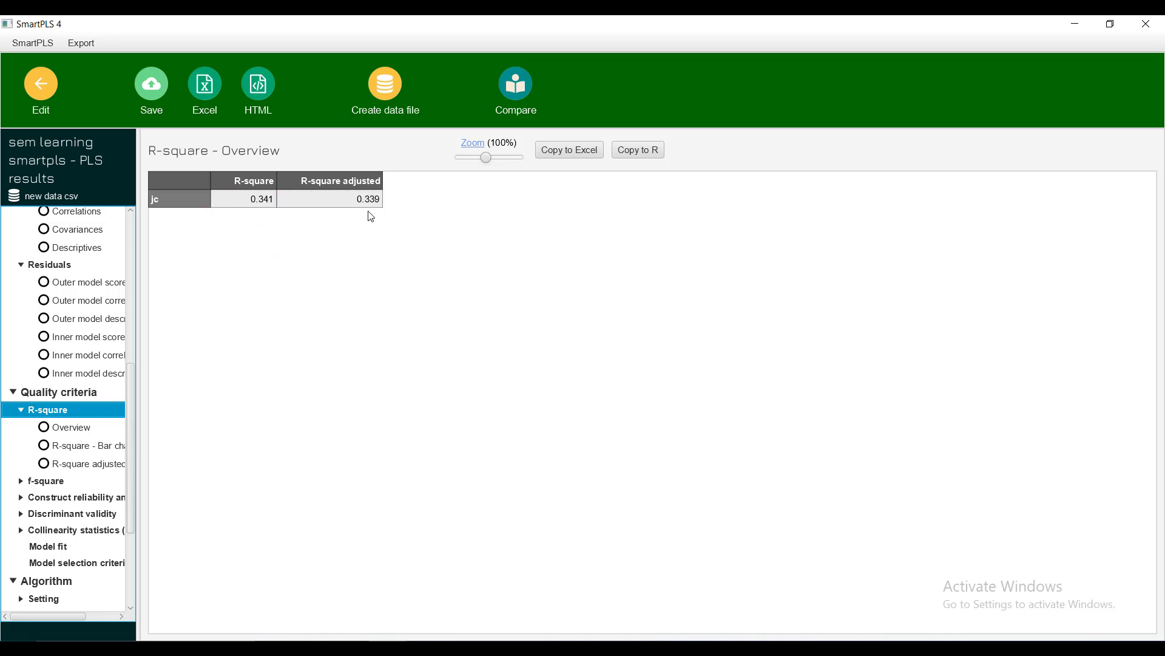
{"action": "left_click", "coordinate": [56, 482]}
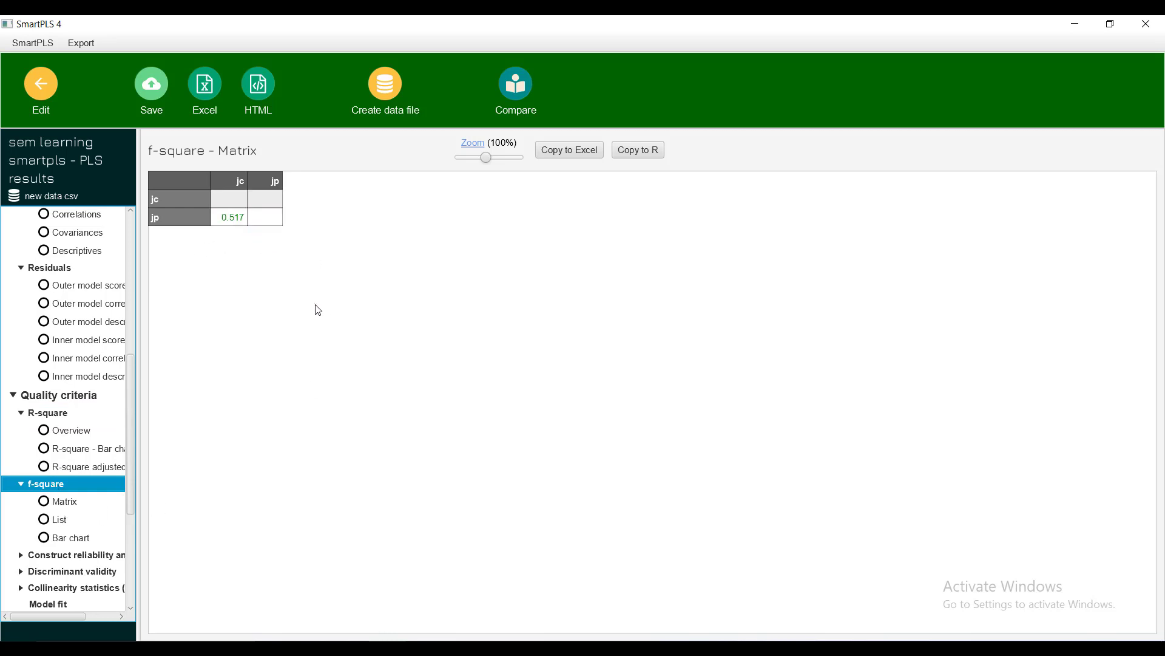
{"action": "left_click", "coordinate": [236, 217]}
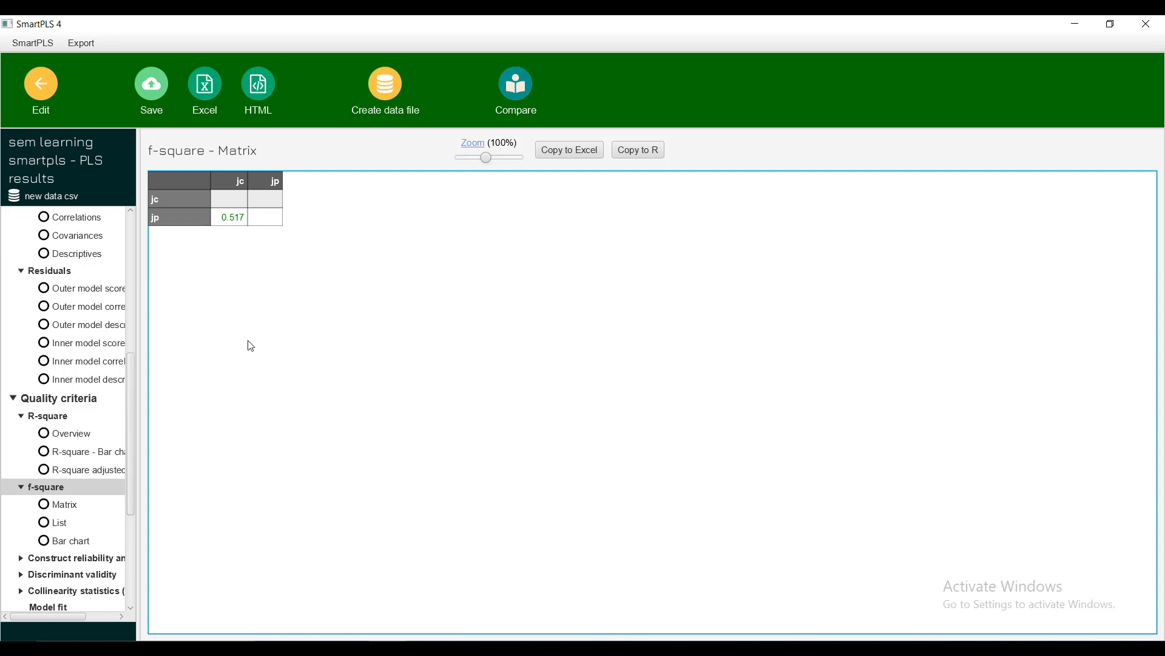
{"action": "scroll", "coordinate": [74, 534], "scroll_direction": "down", "scroll_amount": 3}
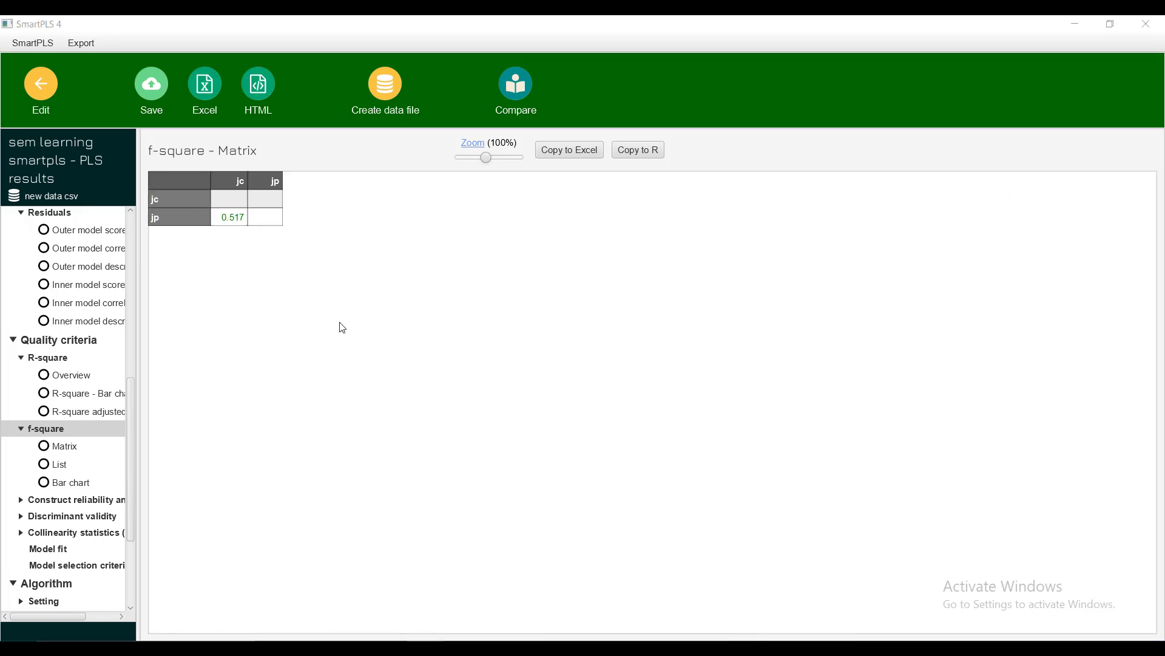
{"action": "left_click", "coordinate": [63, 503]}
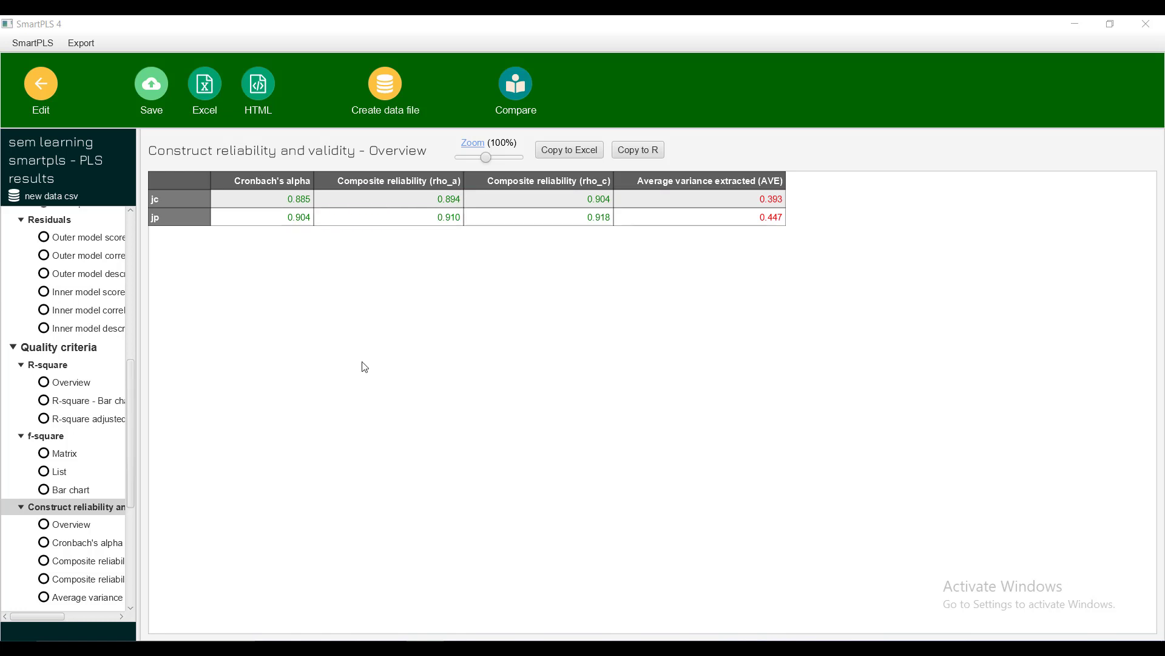
Widen the results tree, highlight jc's AVE of 0.393, and open the HTMT matrix (jp–jc 0.642)
{"action": "left_click", "coordinate": [140, 459]}
{"action": "left_click_drag", "start_coordinate": [141, 460], "coordinate": [208, 447]}
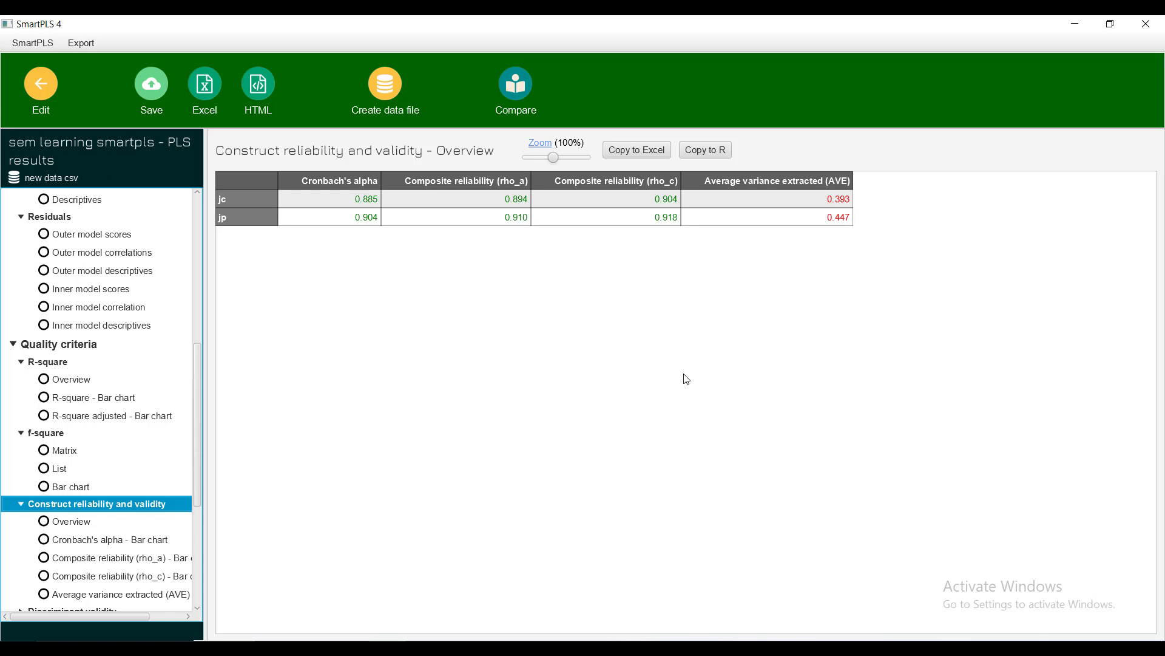
{"action": "left_click", "coordinate": [848, 196]}
{"action": "left_click", "coordinate": [619, 253]}
{"action": "left_click", "coordinate": [789, 202]}
{"action": "left_click_drag", "start_coordinate": [201, 481], "coordinate": [196, 526]}
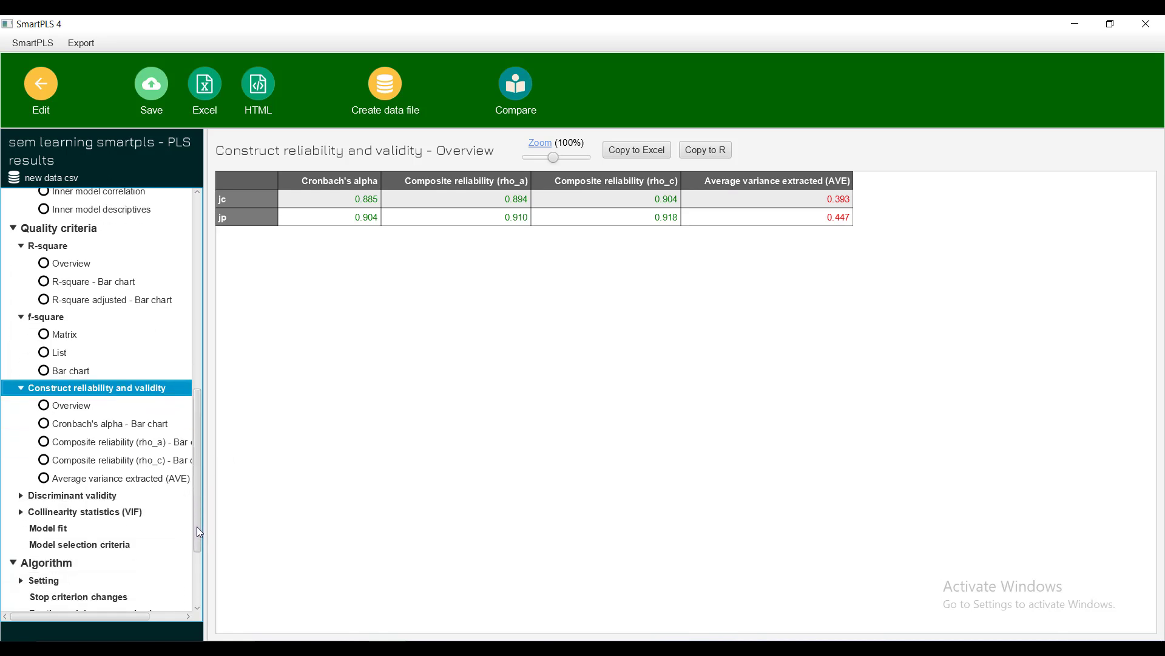
{"action": "left_click", "coordinate": [79, 498]}
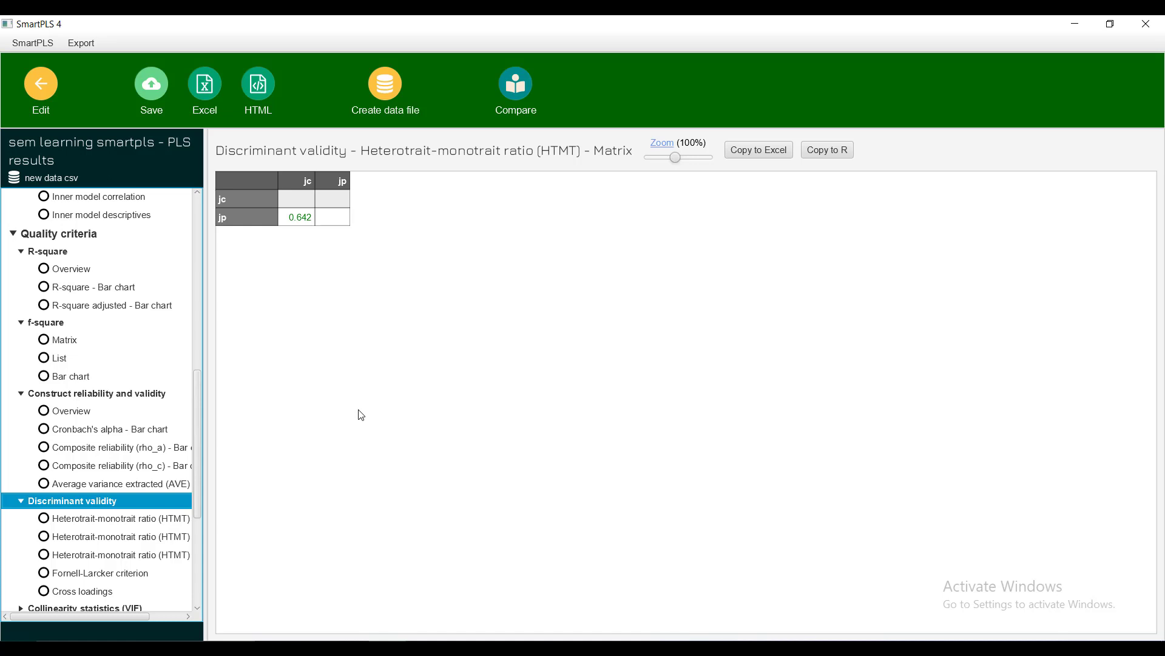
Step through HTMT as matrix, list and bar chart, then Fornell-Larcker and cross loadings
{"action": "left_click", "coordinate": [100, 519]}
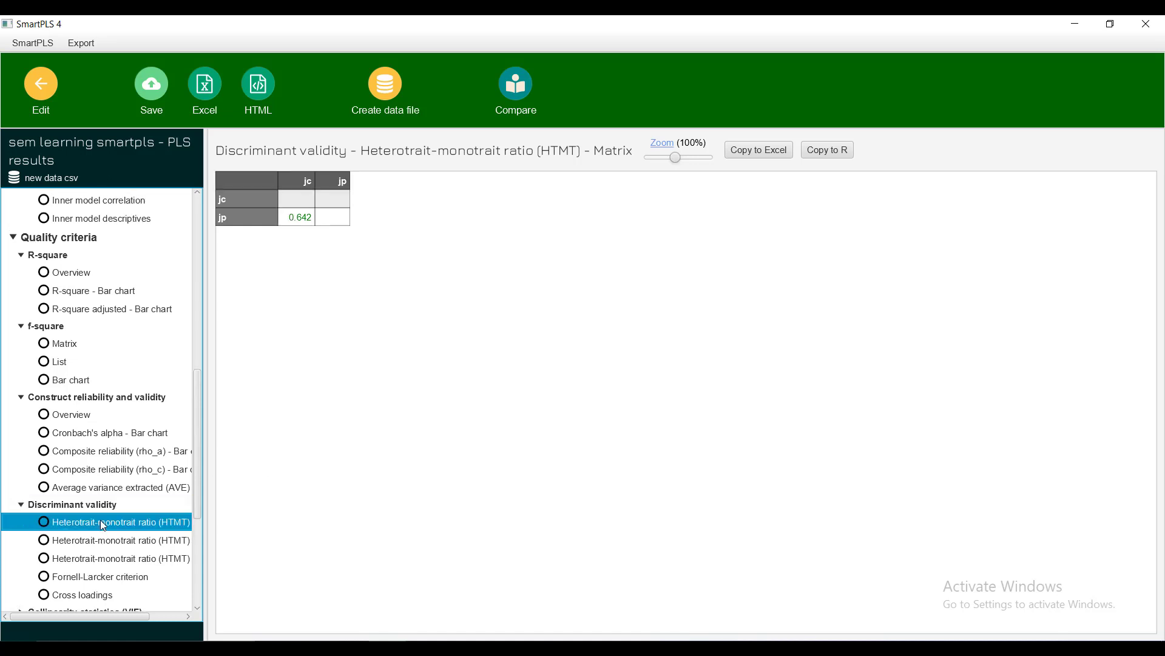
{"action": "left_click", "coordinate": [77, 546]}
{"action": "left_click", "coordinate": [70, 565]}
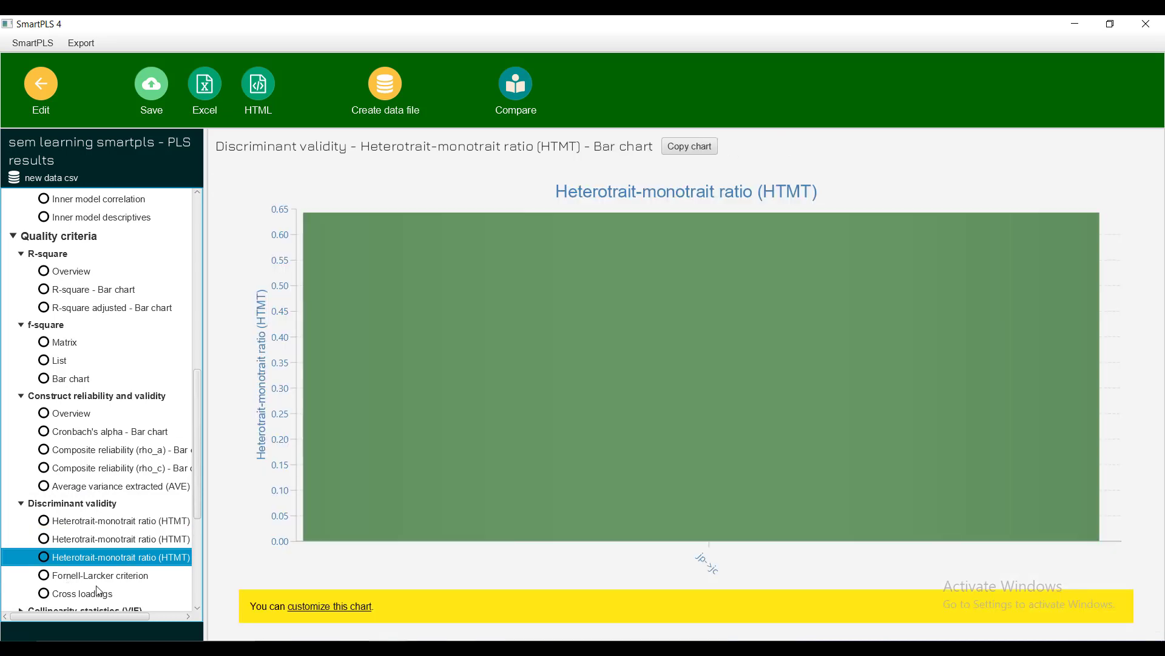
{"action": "left_click", "coordinate": [80, 578]}
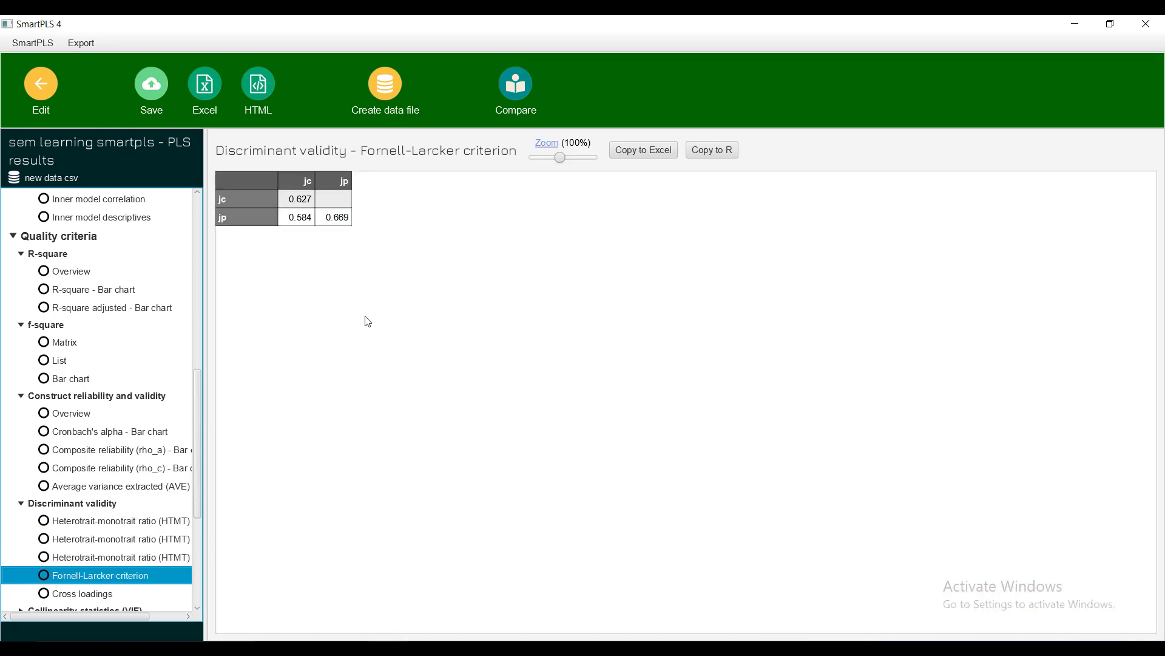
{"action": "left_click", "coordinate": [99, 599]}
{"action": "scroll", "coordinate": [478, 472], "scroll_direction": "down", "scroll_amount": 2}
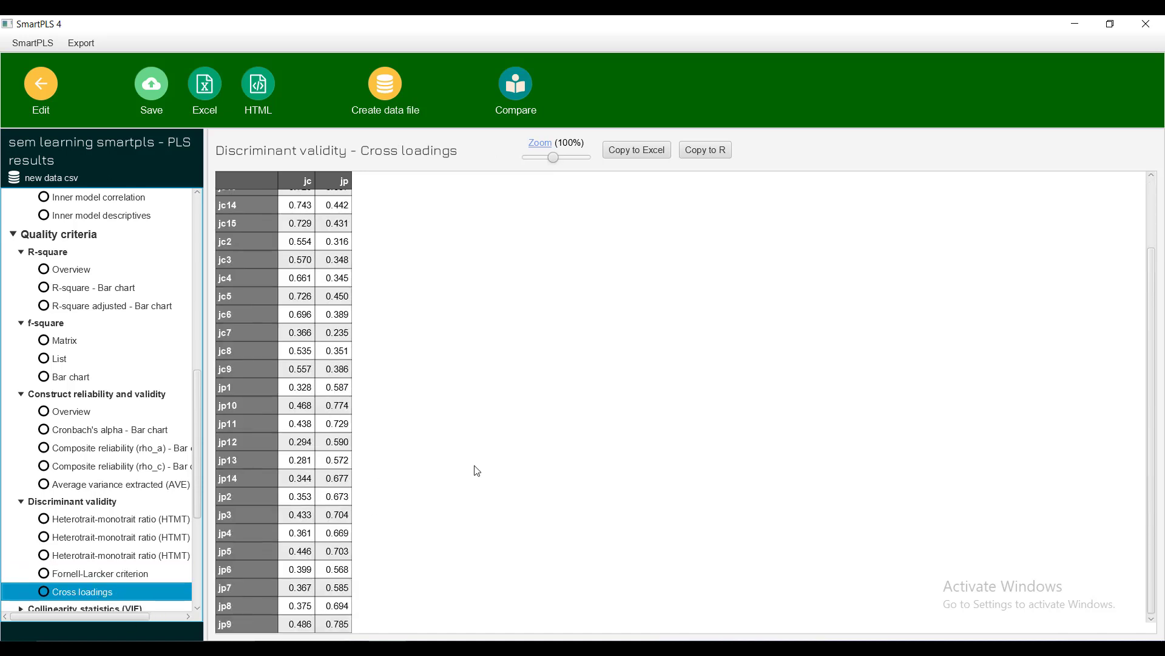
{"action": "scroll", "coordinate": [478, 471], "scroll_direction": "up", "scroll_amount": 2}
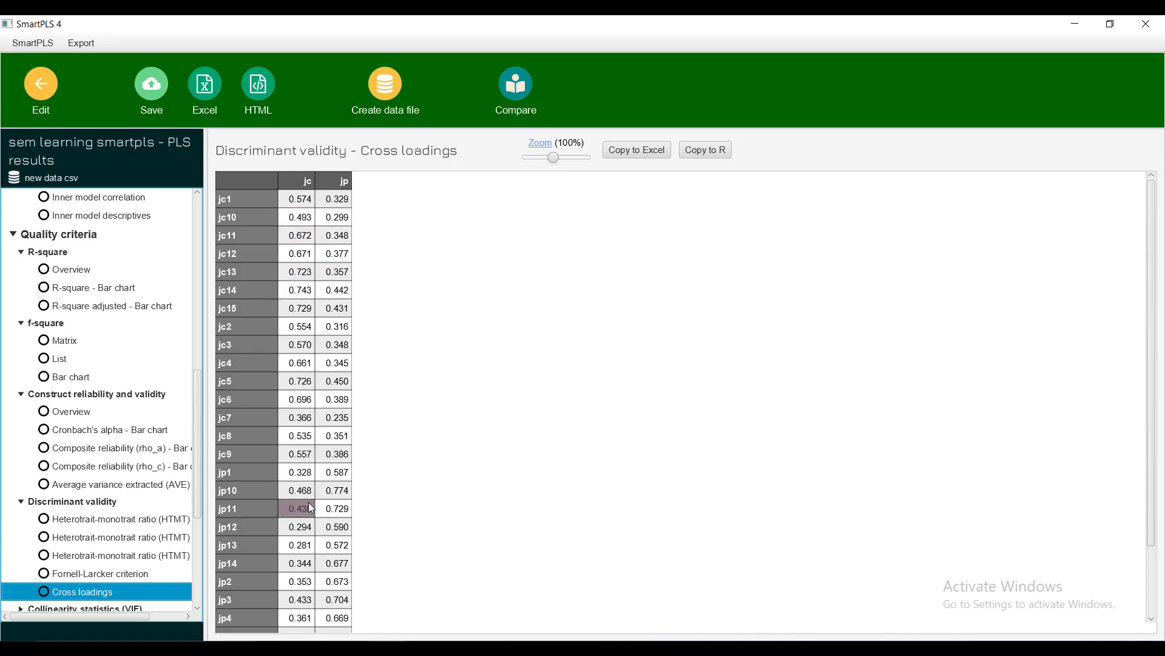
Revisit HTMT, Fornell-Larcker and cross loadings, where jc1 loads 0.574 on jc versus 0.329 on jp
{"action": "left_click", "coordinate": [84, 521]}
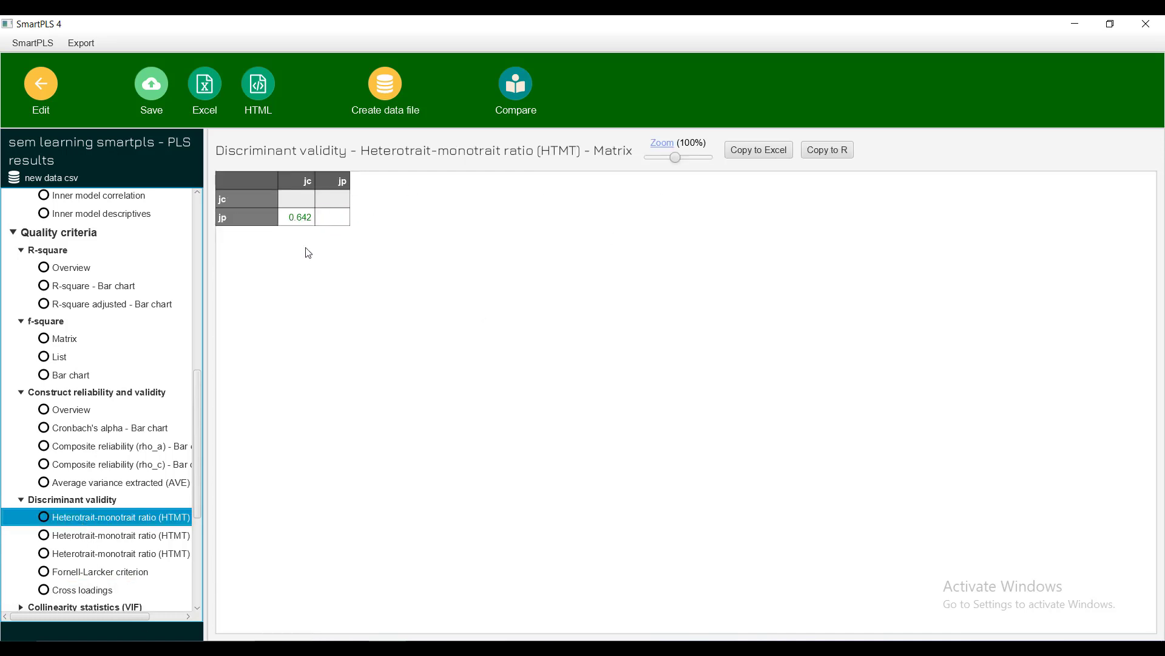
{"action": "left_click", "coordinate": [79, 571]}
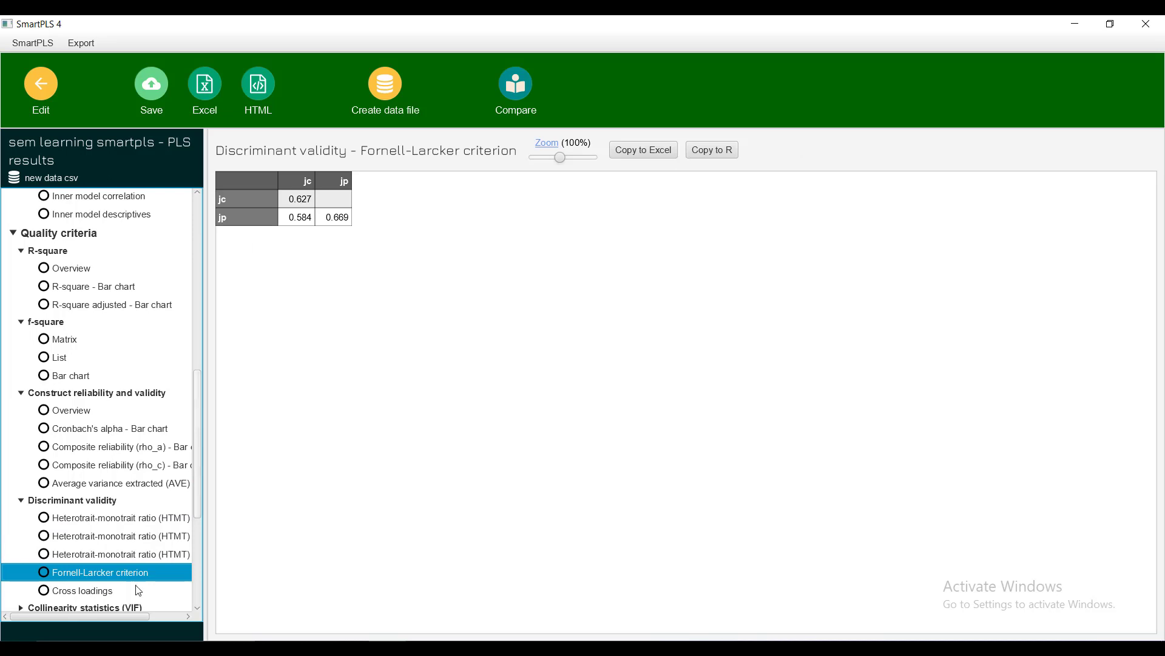
{"action": "left_click", "coordinate": [67, 591]}
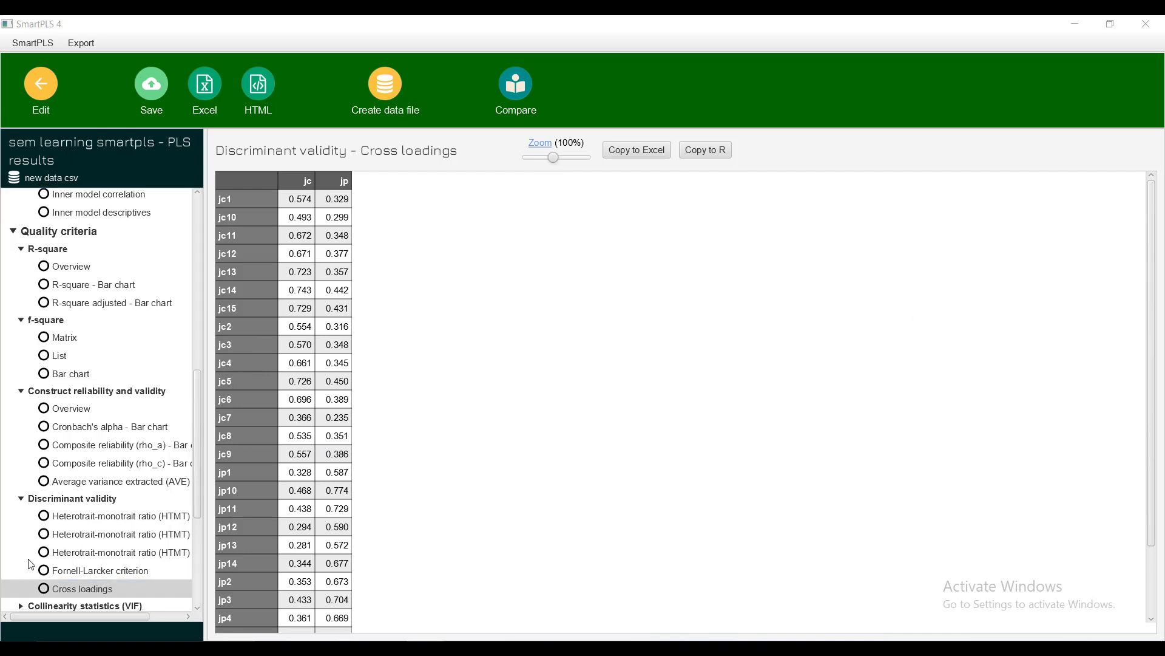
{"action": "scroll", "coordinate": [152, 551], "scroll_direction": "down", "scroll_amount": 5}
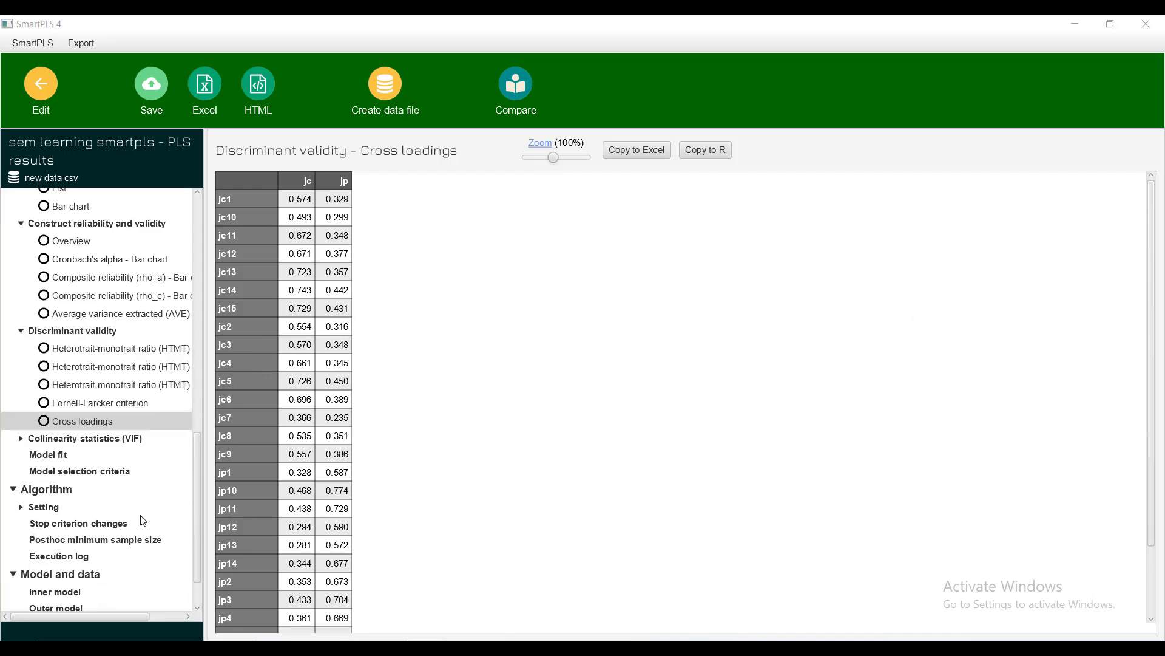
Scroll the outer model VIF list (1.341 for jp6 to 3.631 for jc14), highlighting jc10's 1.454
{"action": "left_click", "coordinate": [75, 444]}
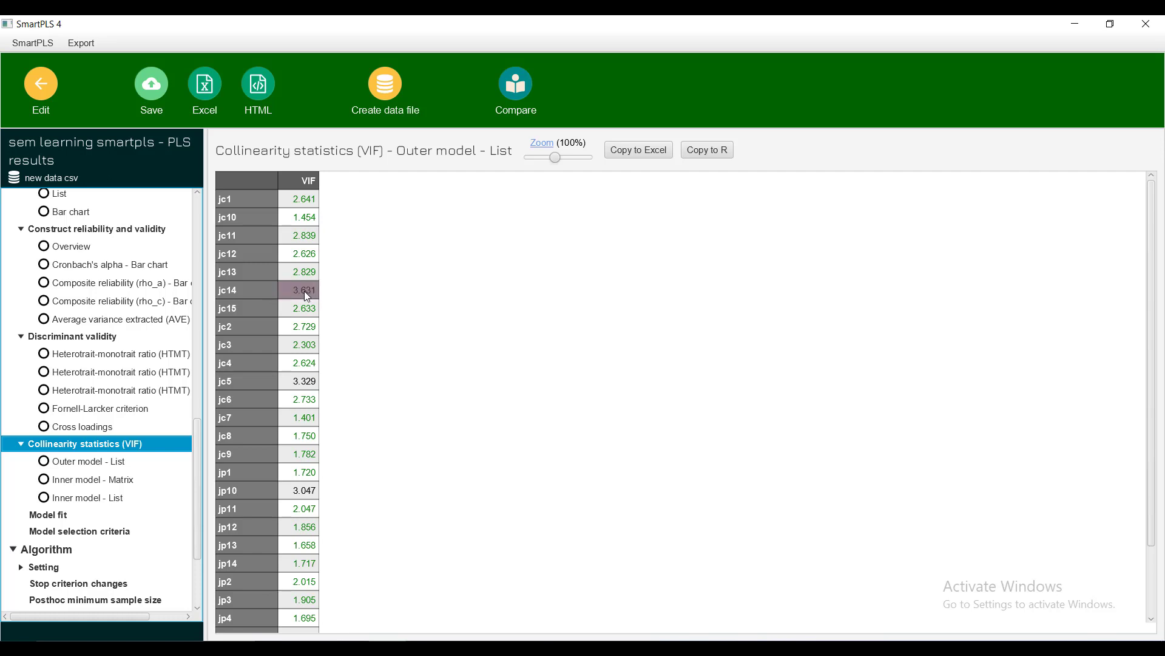
{"action": "scroll", "coordinate": [334, 472], "scroll_direction": "down", "scroll_amount": 3}
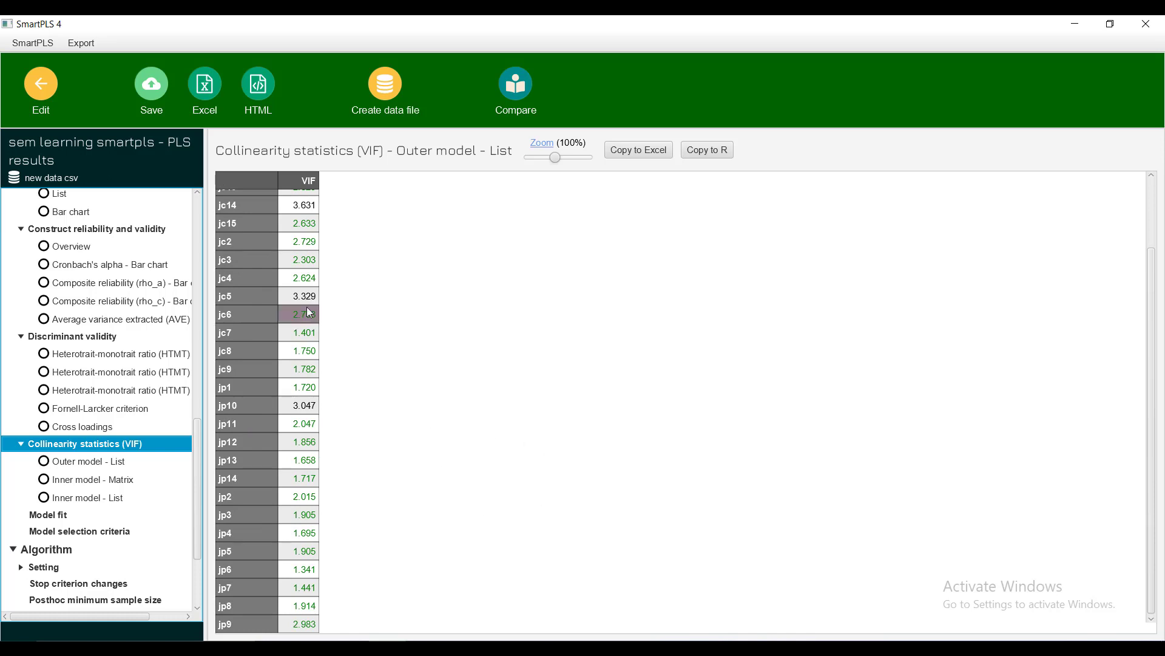
{"action": "scroll", "coordinate": [406, 338], "scroll_direction": "up", "scroll_amount": 2}
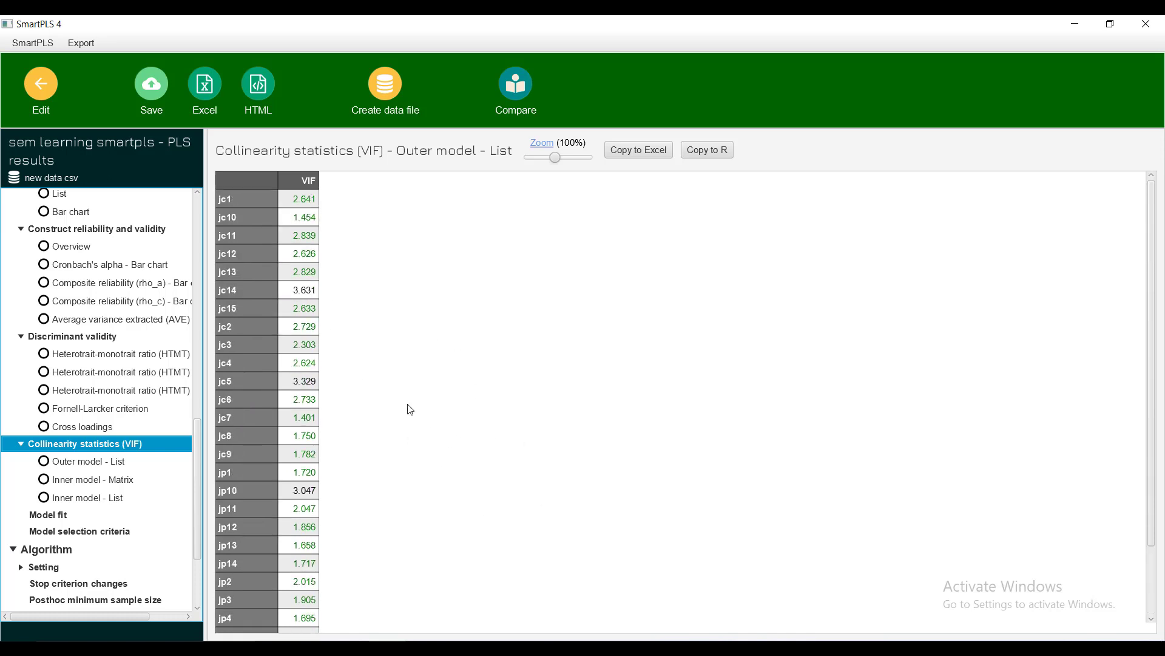
{"action": "scroll", "coordinate": [369, 385], "scroll_direction": "up", "scroll_amount": 1}
{"action": "left_click", "coordinate": [300, 217]}
{"action": "scroll", "coordinate": [394, 537], "scroll_direction": "down", "scroll_amount": 3}
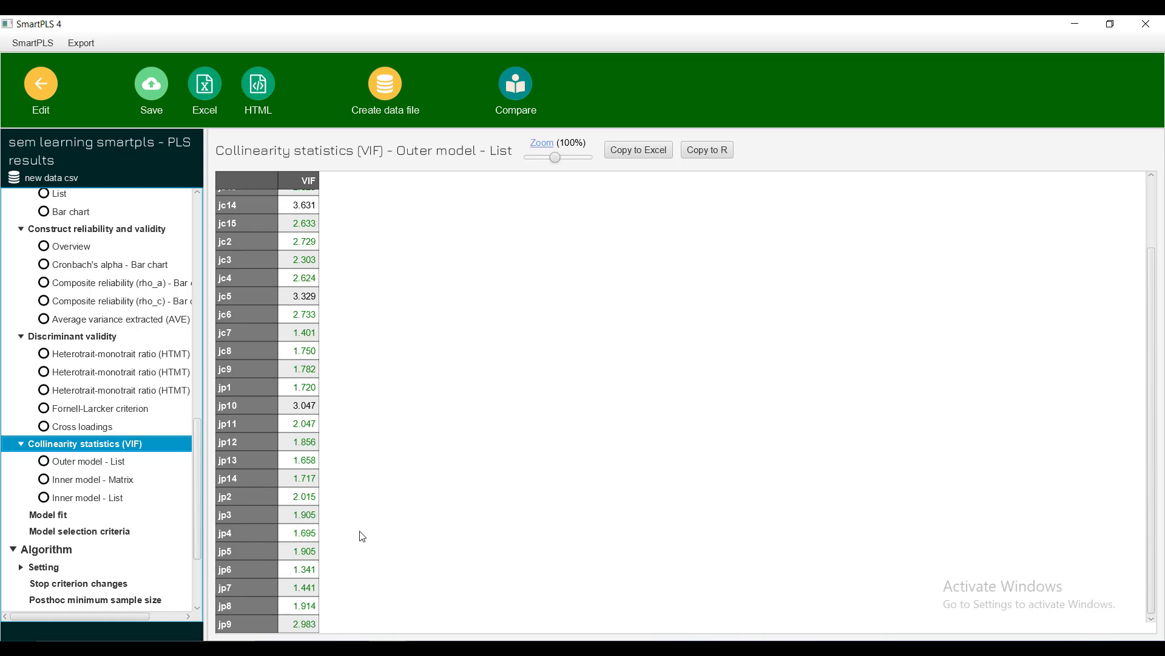
Review the Model fit table with SRMR 0.089 and NFI 0.619, then switch back to Edit mode
{"action": "scroll", "coordinate": [91, 546], "scroll_direction": "down", "scroll_amount": 3}
{"action": "left_click", "coordinate": [50, 432]}
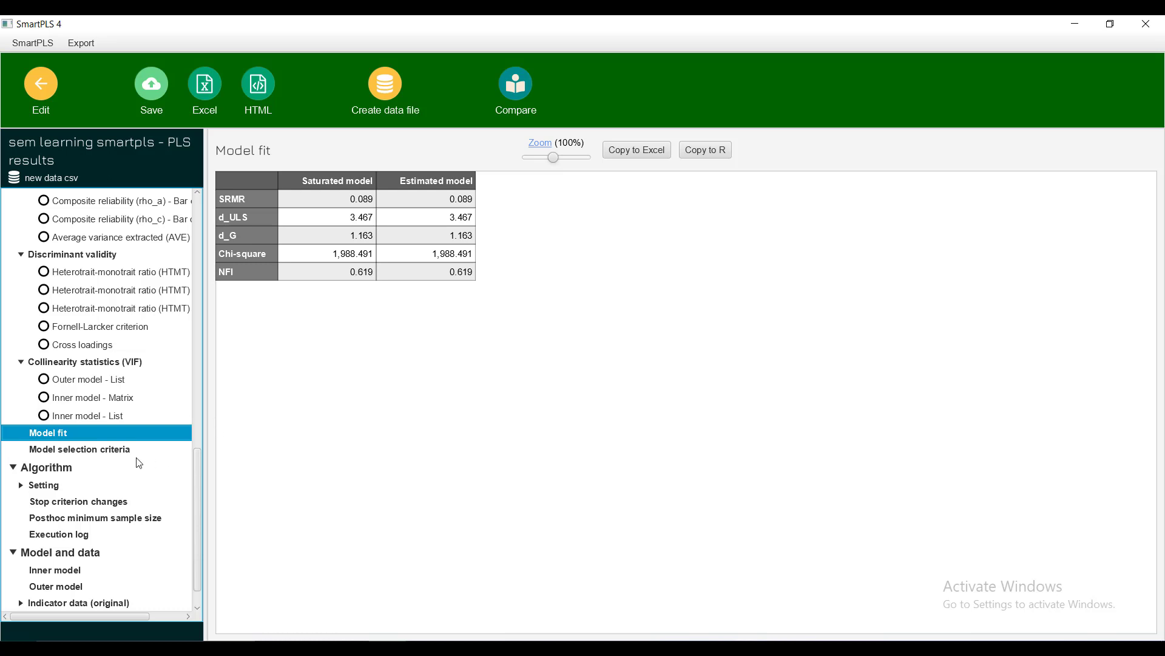
{"action": "scroll", "coordinate": [139, 463], "scroll_direction": "down", "scroll_amount": 1}
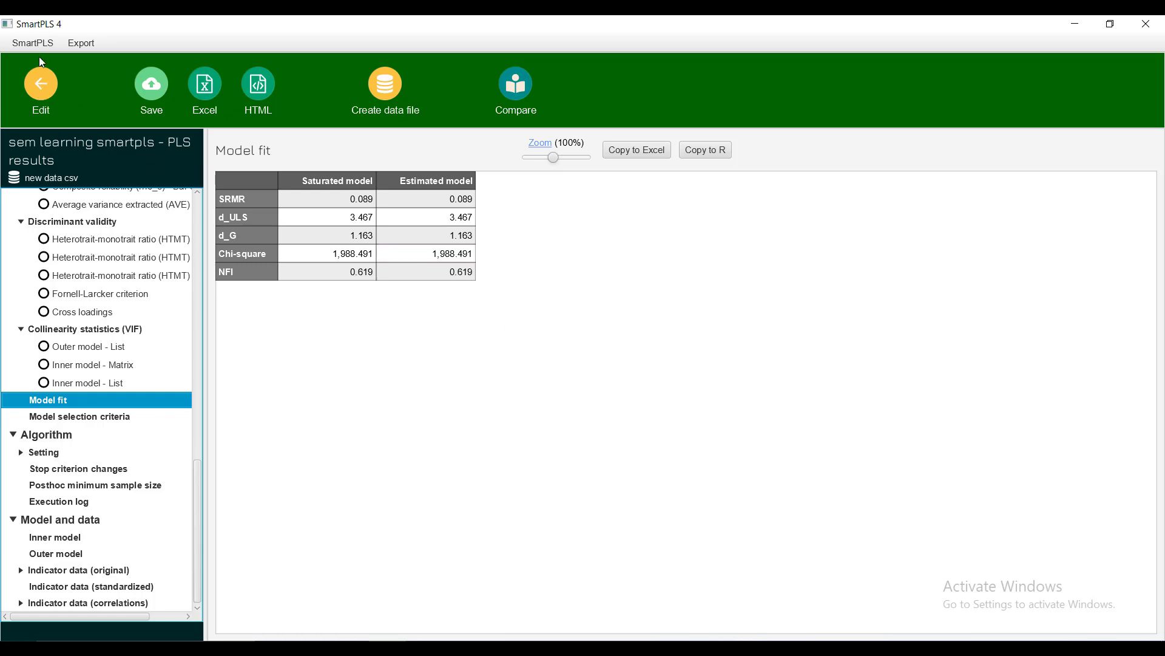
{"action": "left_click", "coordinate": [39, 97]}
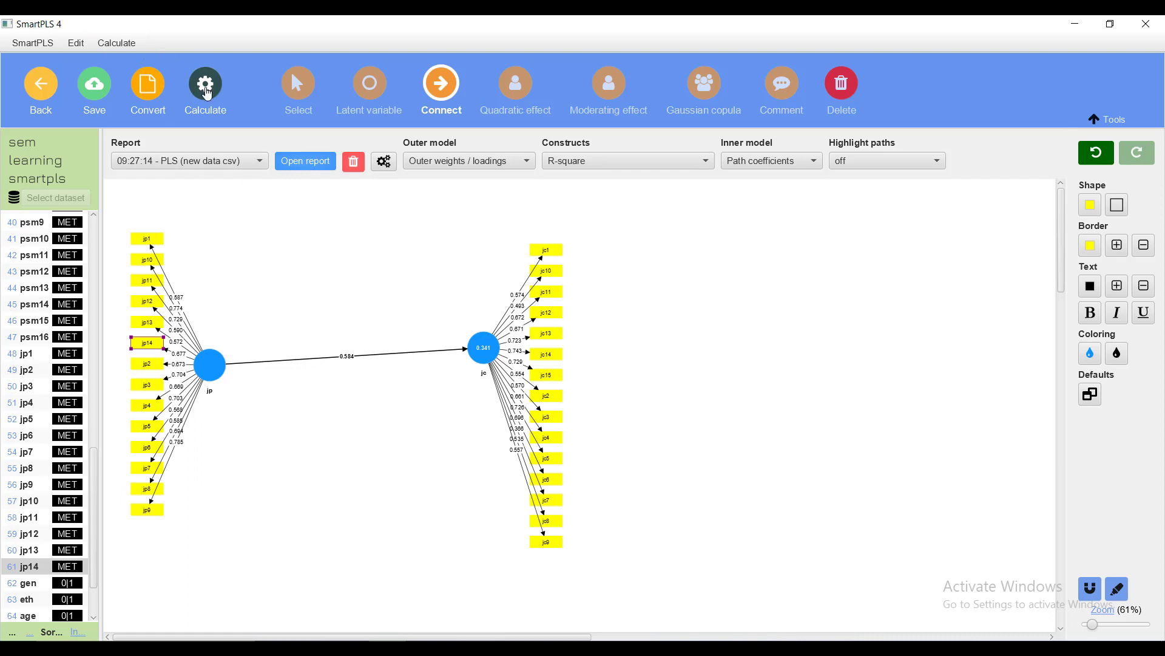
Run bootstrapping on the jp→jc model with default settings
{"action": "left_click", "coordinate": [206, 91]}
{"action": "left_click", "coordinate": [269, 140]}
{"action": "left_click", "coordinate": [734, 578]}
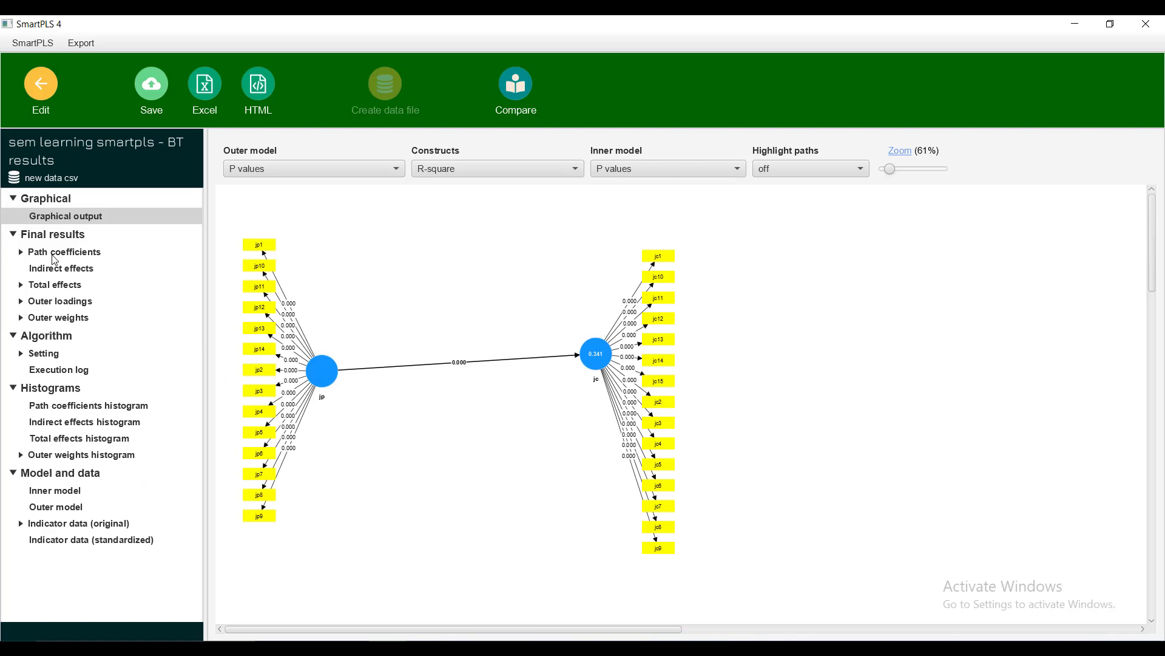
View bootstrapped path coefficients and total effects: jp→jc 0.584, T 14.526, p 0.000
{"action": "left_click", "coordinate": [54, 253]}
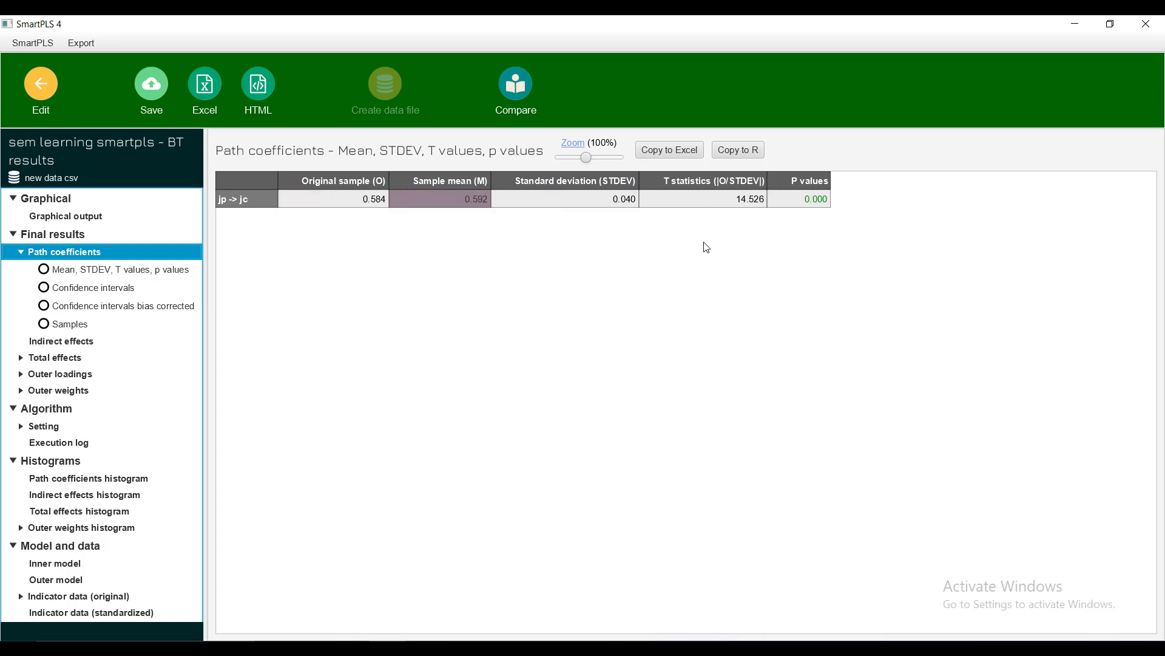
{"action": "left_click", "coordinate": [56, 358]}
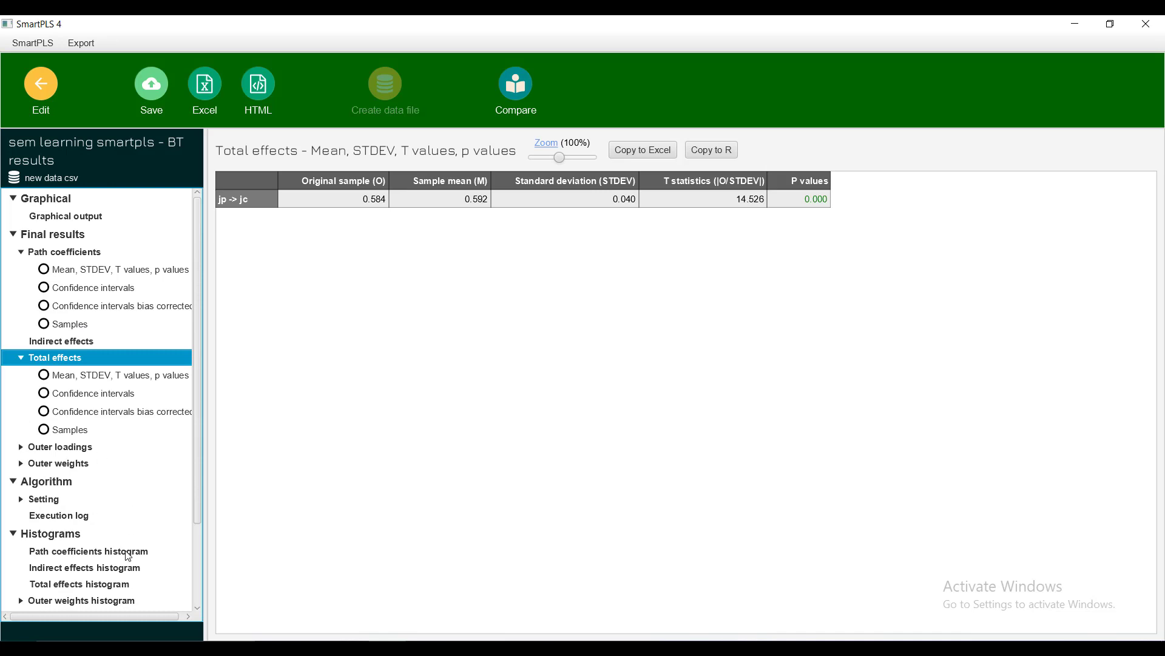
{"action": "scroll", "coordinate": [112, 527], "scroll_direction": "down", "scroll_amount": 3}
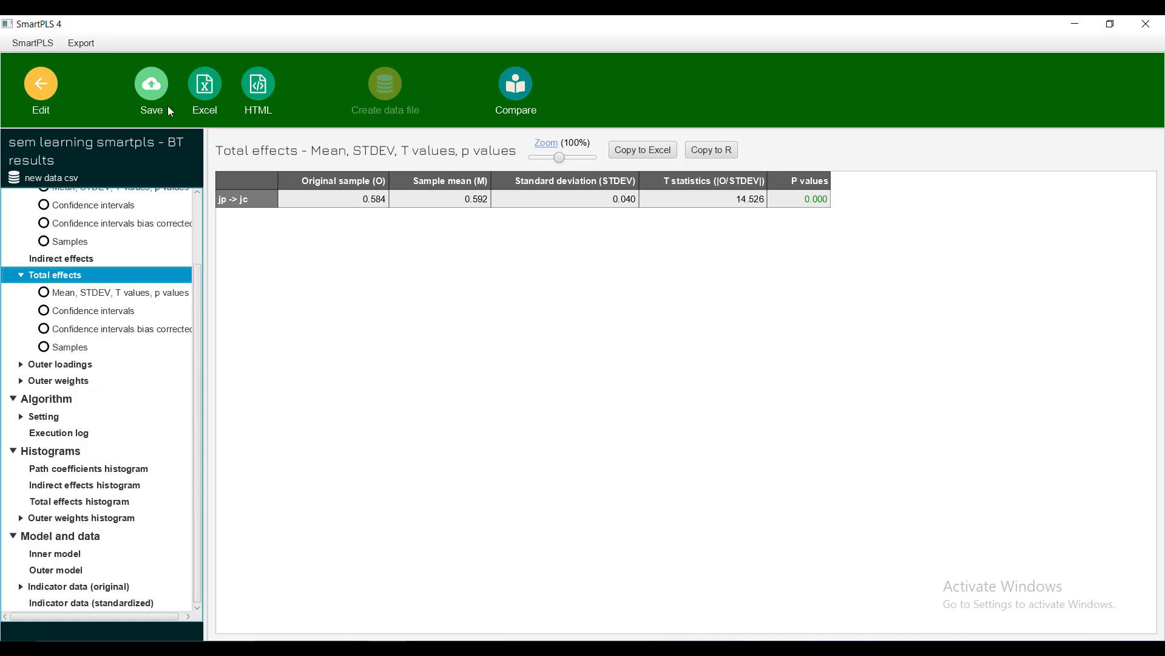
Return to the bootstrapped jp→jc model and check the 0.000 p values on jp and jc
{"action": "left_click", "coordinate": [58, 91]}
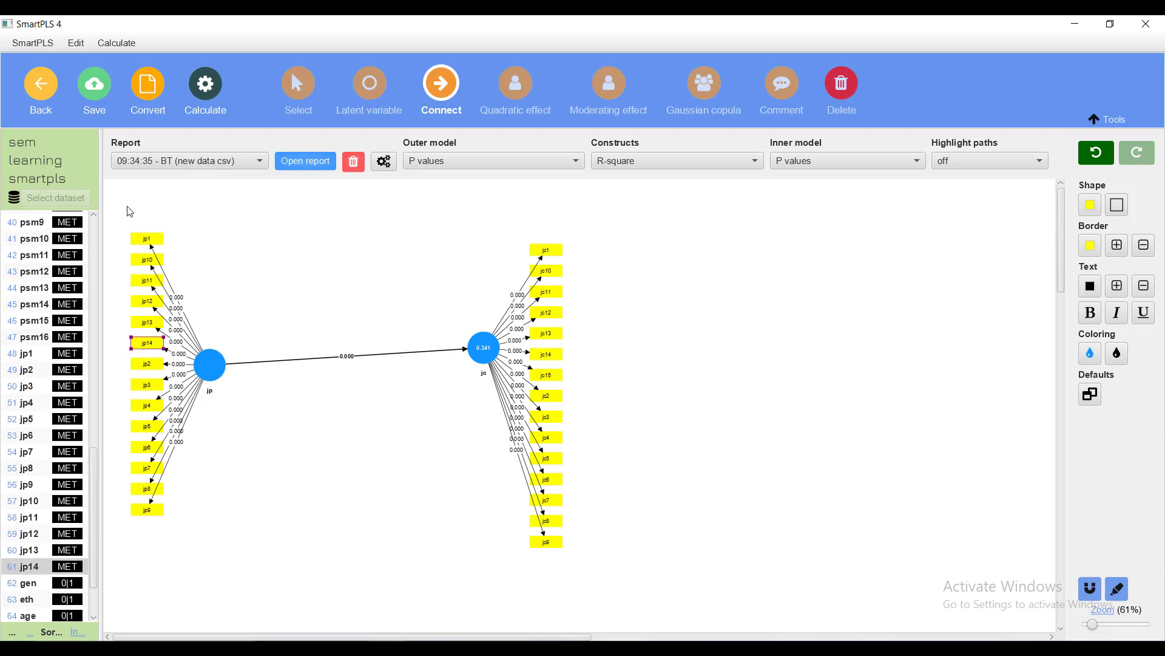
{"action": "mouse_move", "coordinate": [206, 367]}
{"action": "mouse_move", "coordinate": [460, 367]}
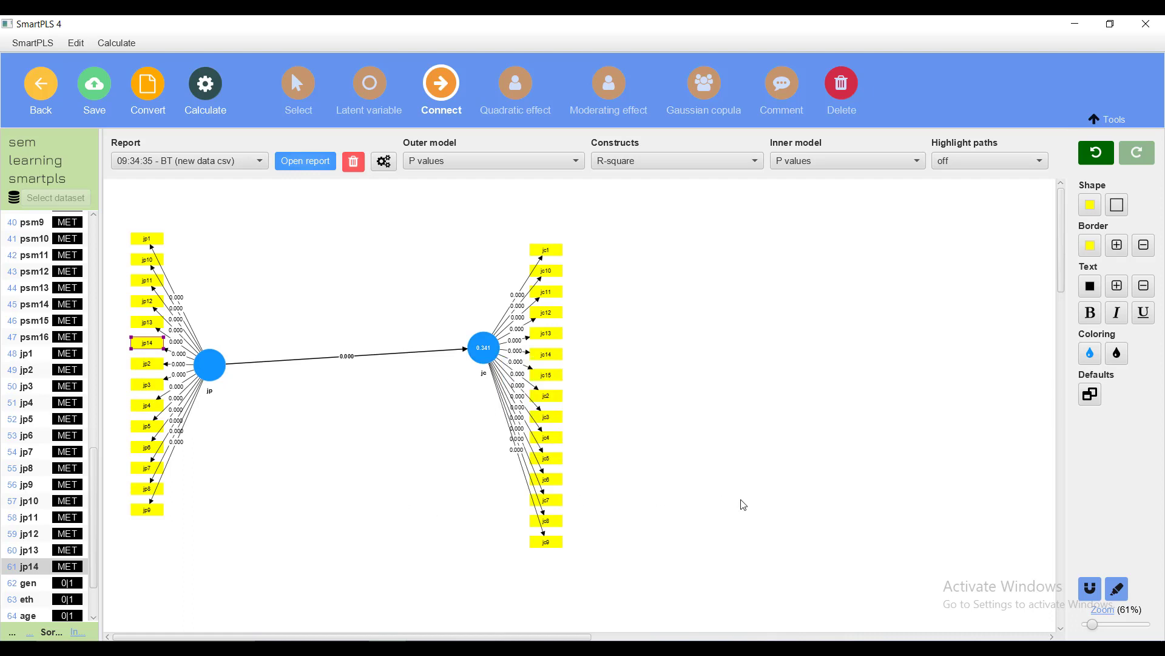